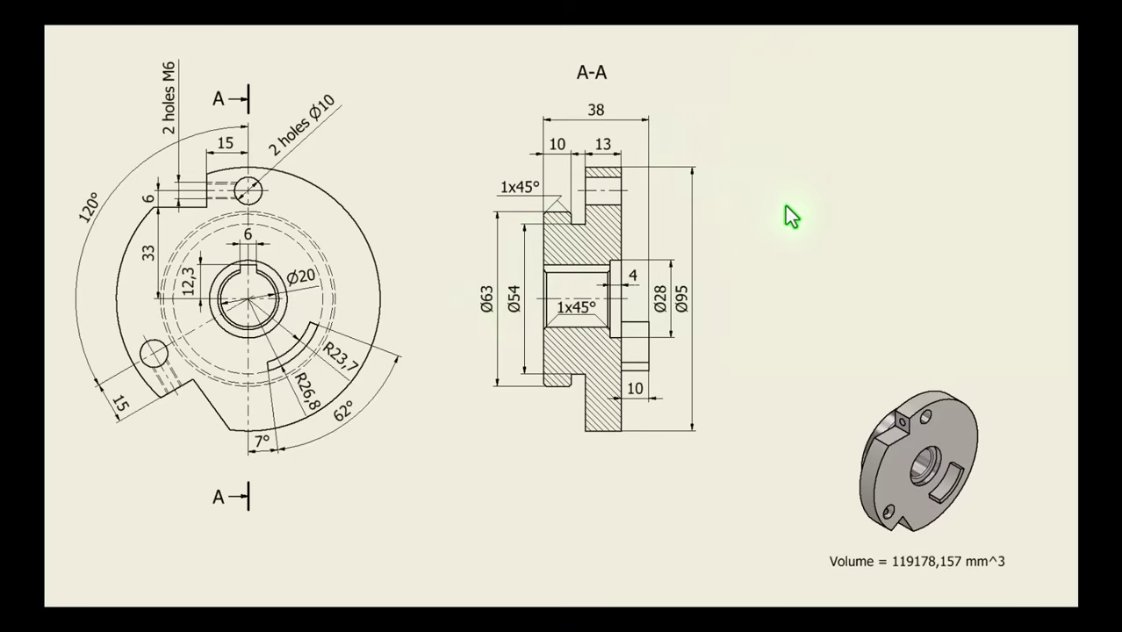
{"action": "left_click", "coordinate": [1110, 316]}
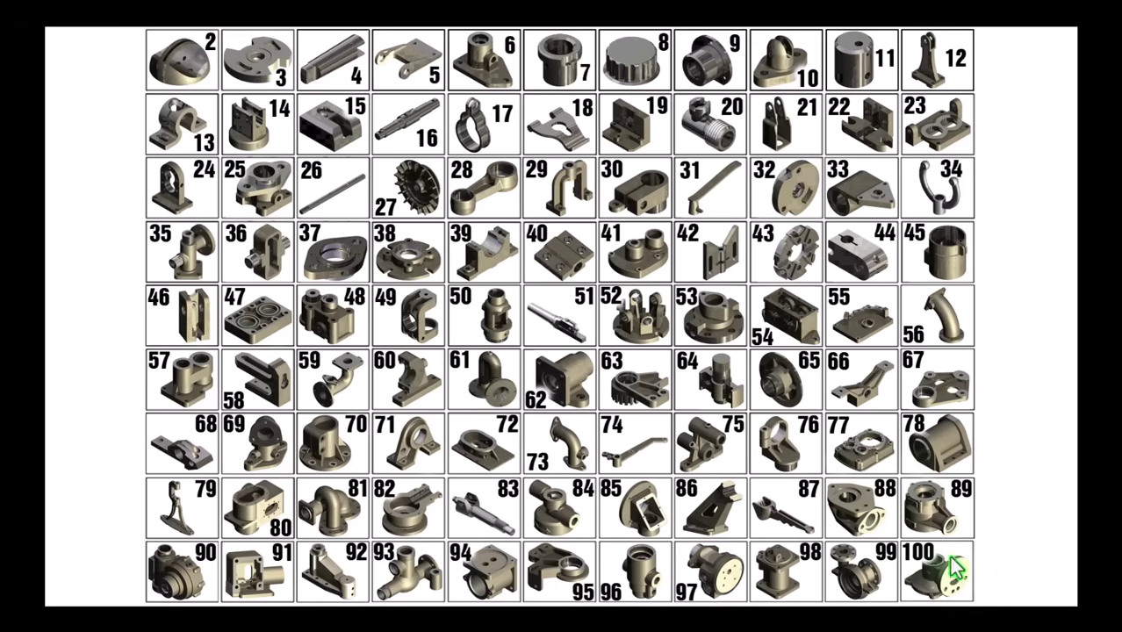
{"action": "mouse_move", "coordinate": [518, 11]}
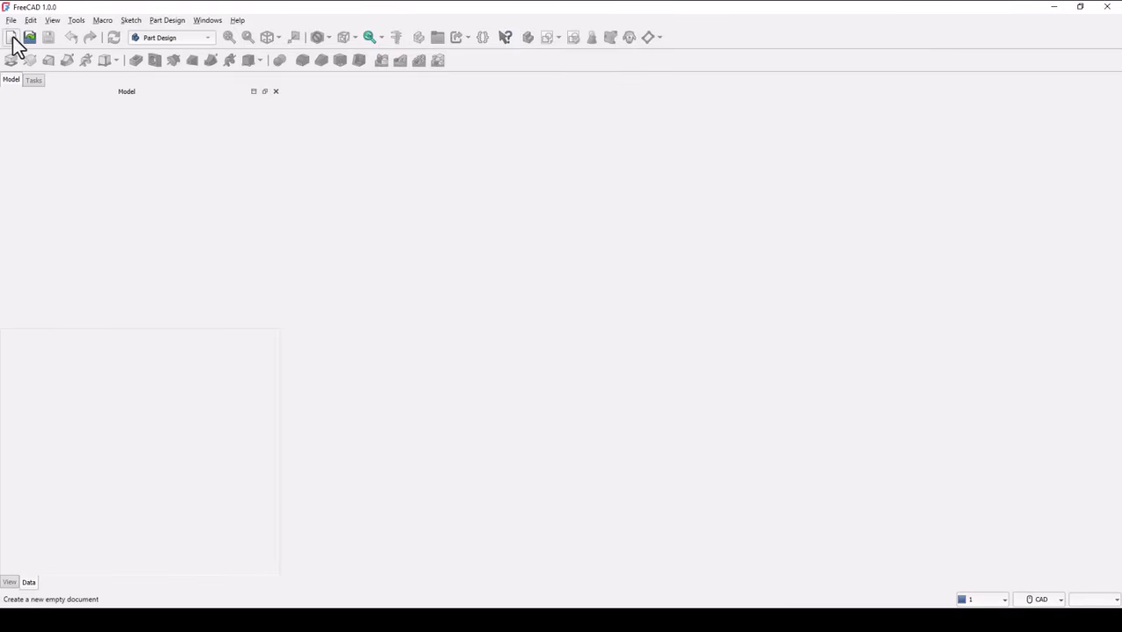
Create a new empty document and check the available mouse navigation styles.
{"action": "left_click", "coordinate": [13, 40]}
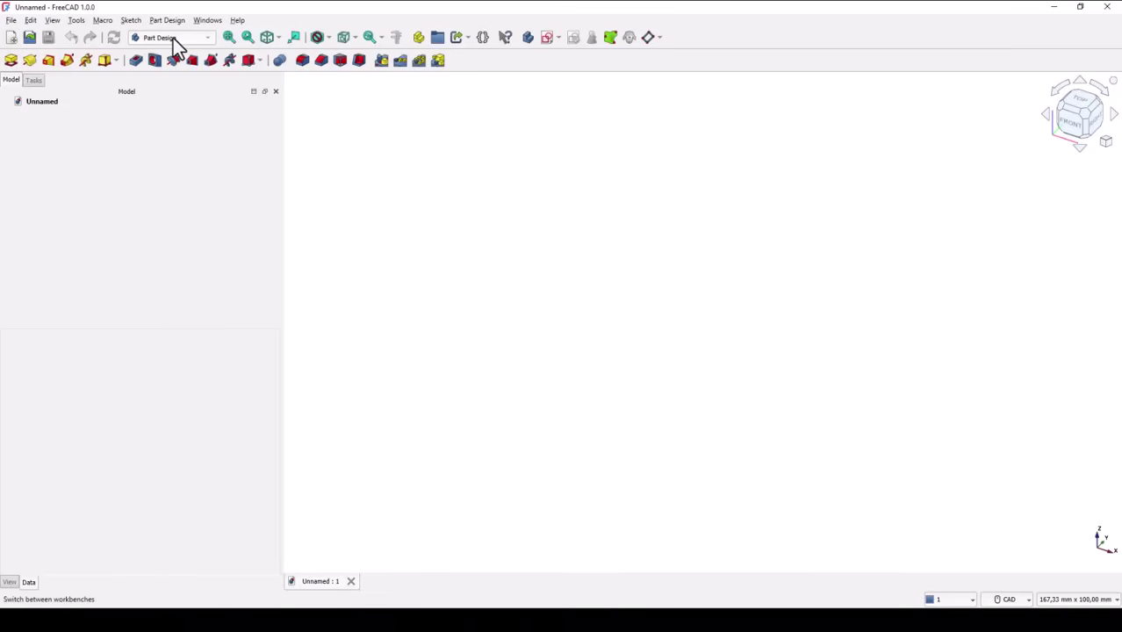
{"action": "left_click", "coordinate": [1011, 599]}
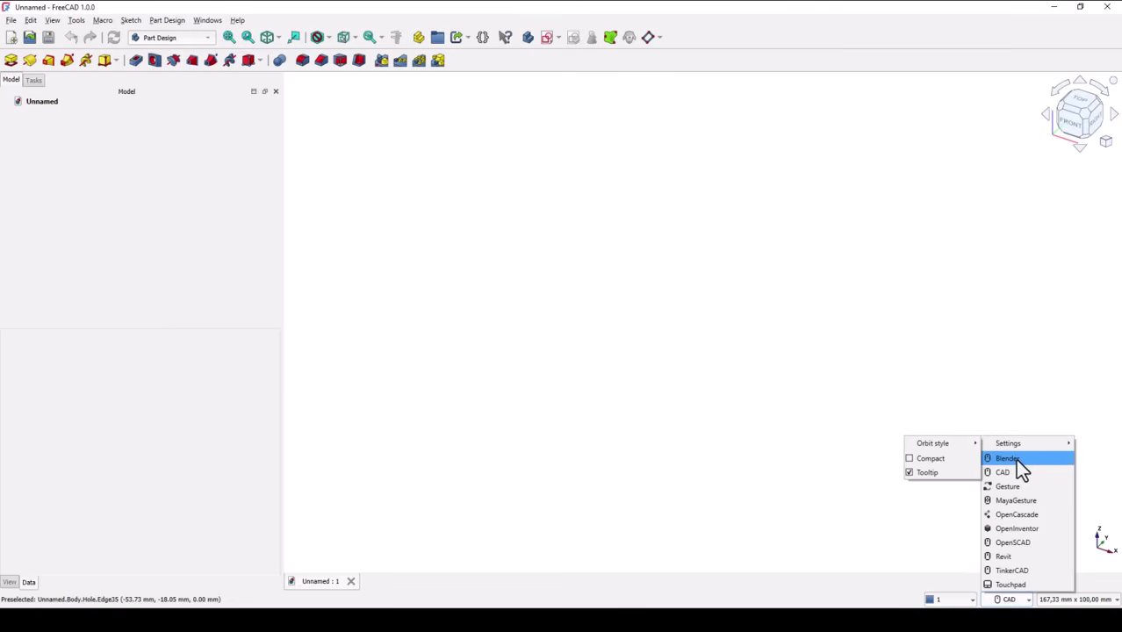
{"action": "left_click", "coordinate": [819, 327]}
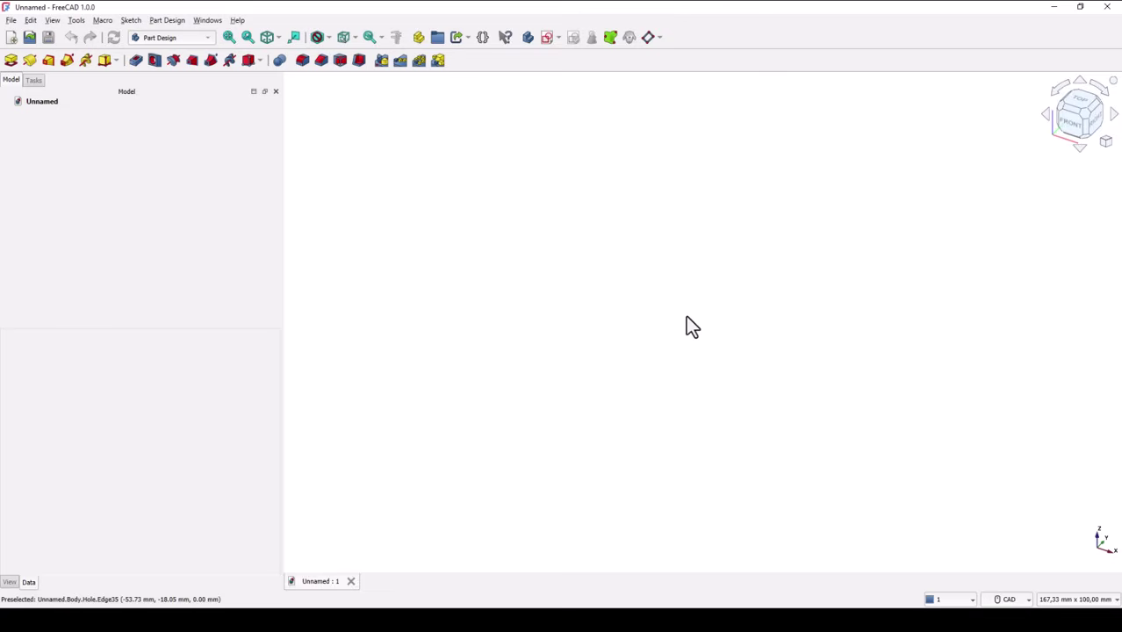
Start a new sketch on the XZ-plane.
{"action": "left_click", "coordinate": [581, 39]}
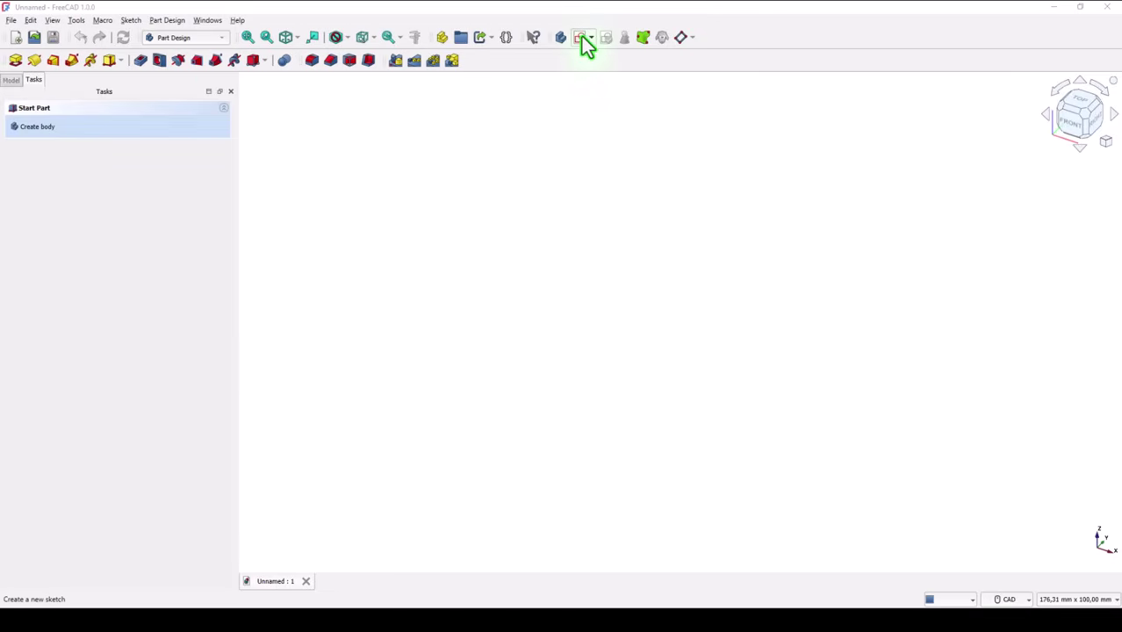
{"action": "left_click", "coordinate": [581, 39]}
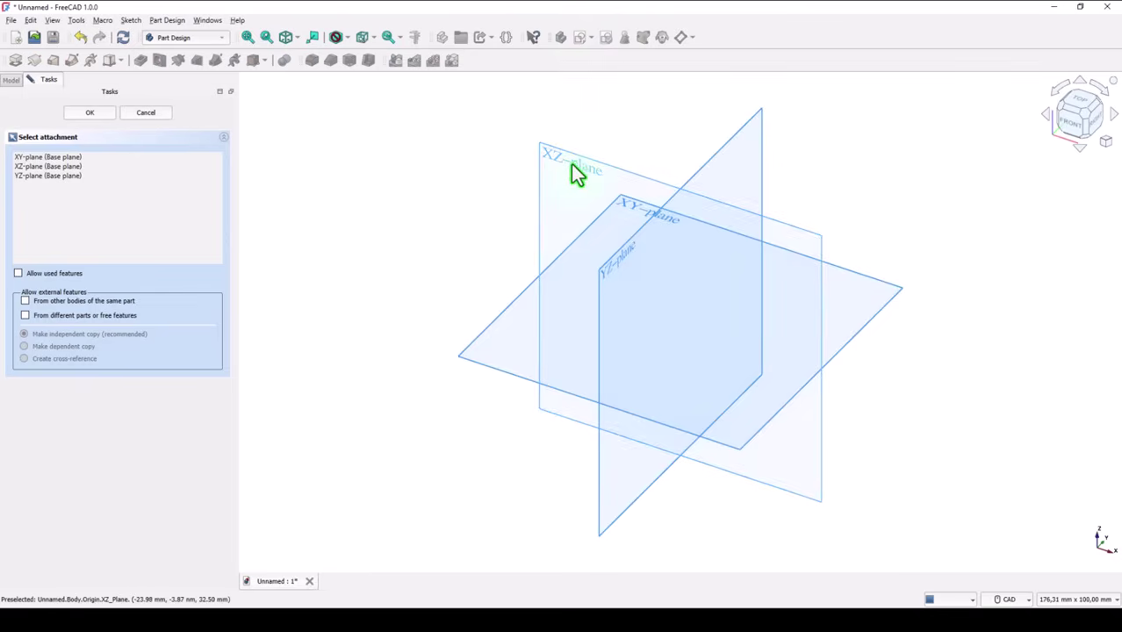
{"action": "left_click", "coordinate": [571, 165]}
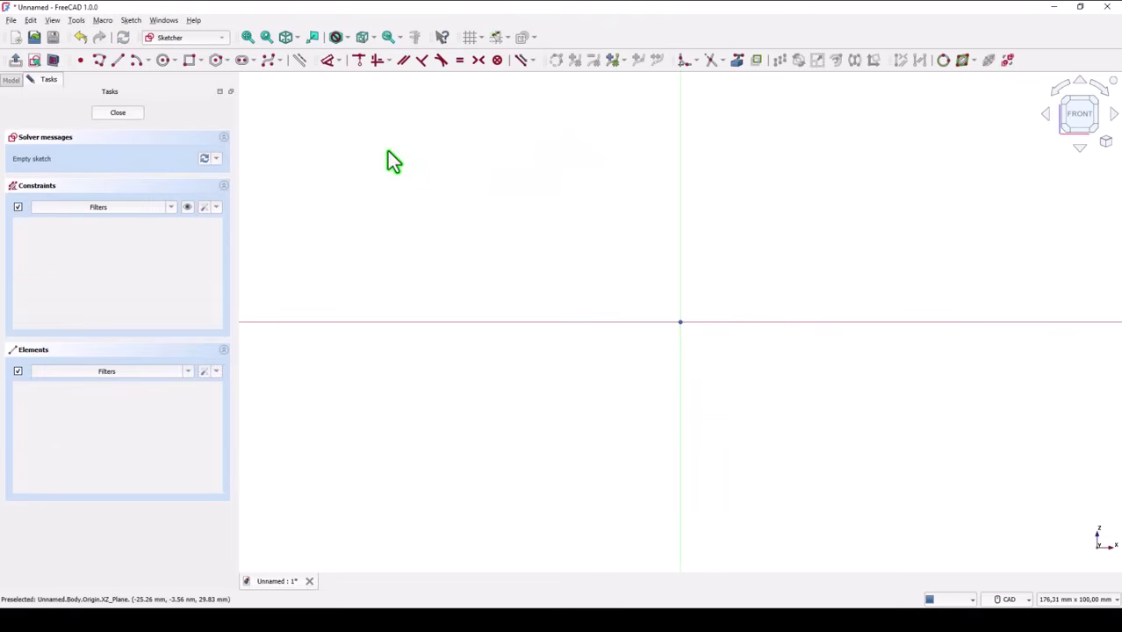
Draw a closed, stepped ten-line polyline profile about 17 mm wide and 30 mm high, with its long right edge on the vertical axis.
{"action": "left_click", "coordinate": [98, 60]}
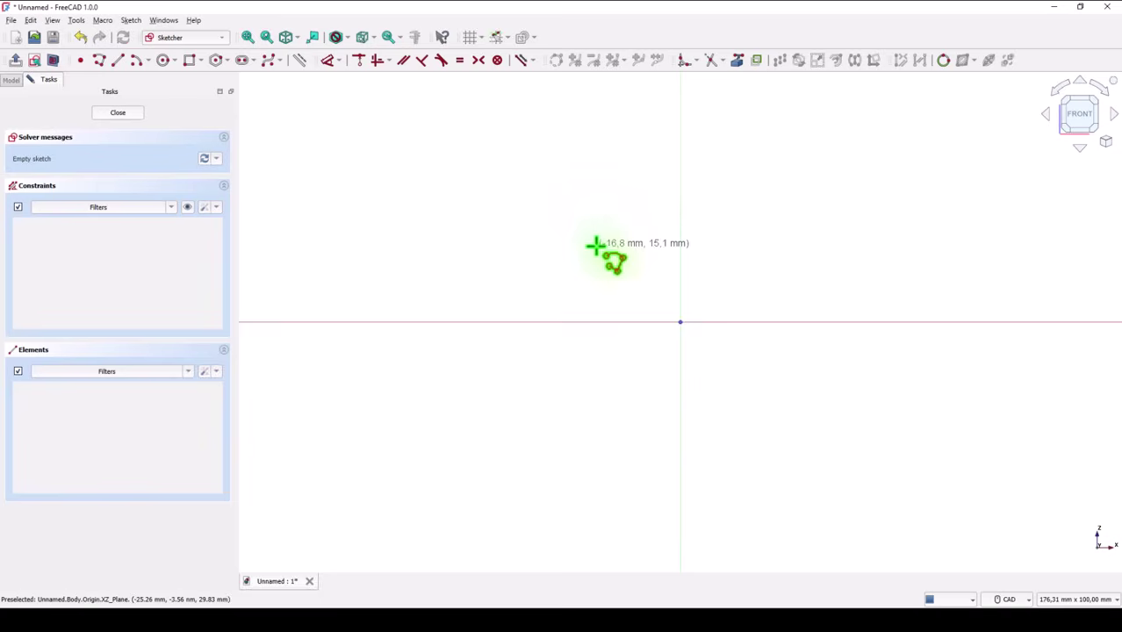
{"action": "left_click", "coordinate": [597, 246]}
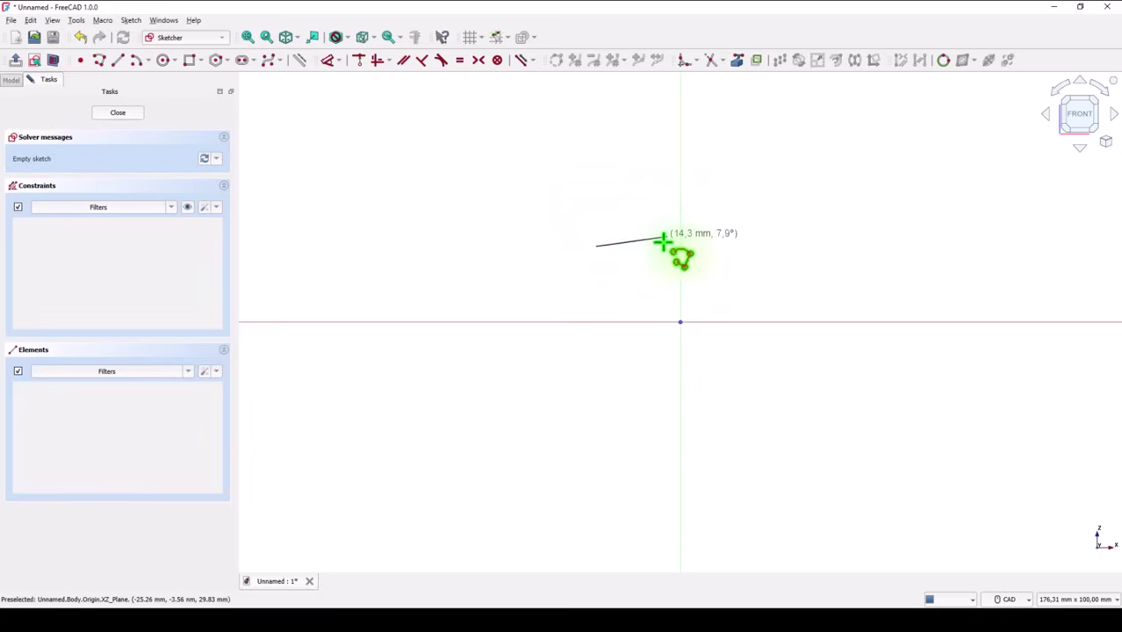
{"action": "left_click", "coordinate": [665, 246]}
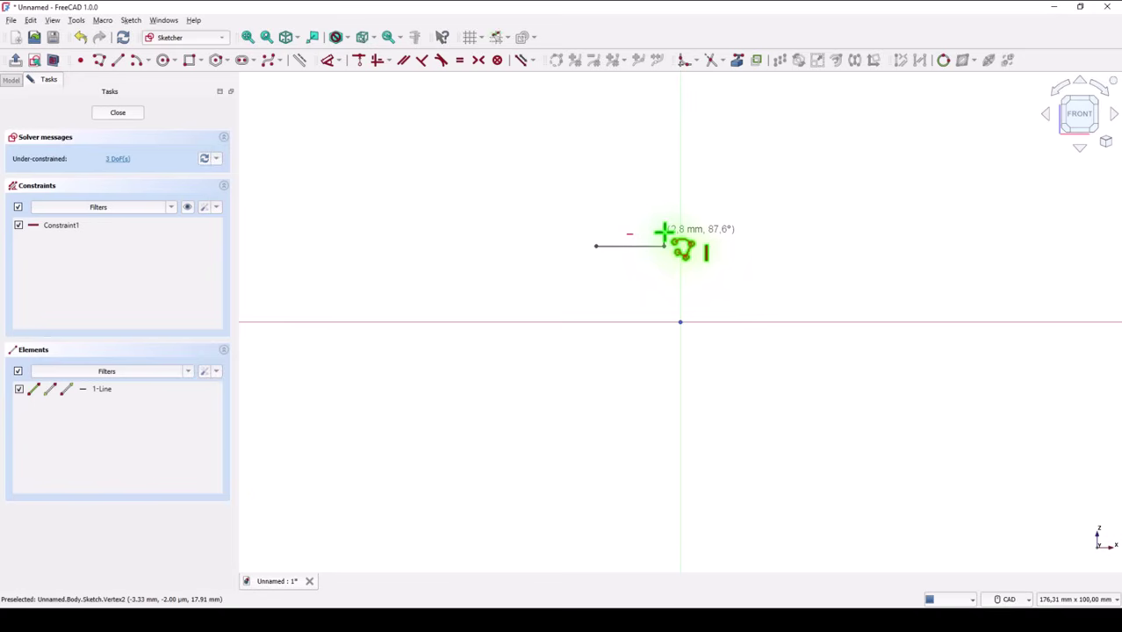
{"action": "left_click", "coordinate": [665, 230]}
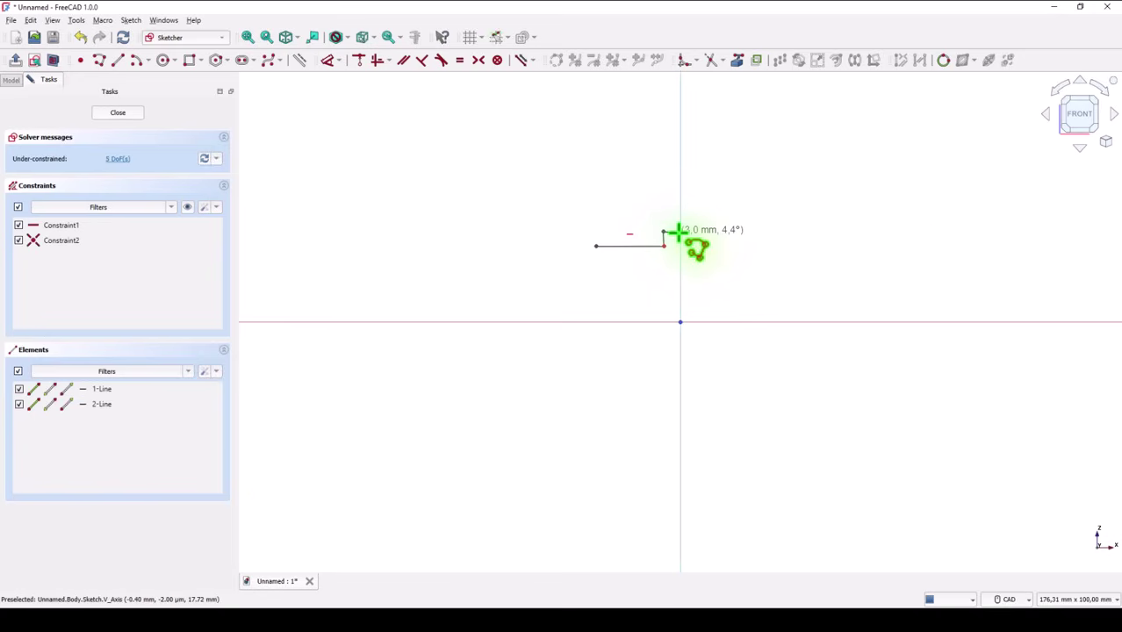
{"action": "left_click", "coordinate": [680, 232]}
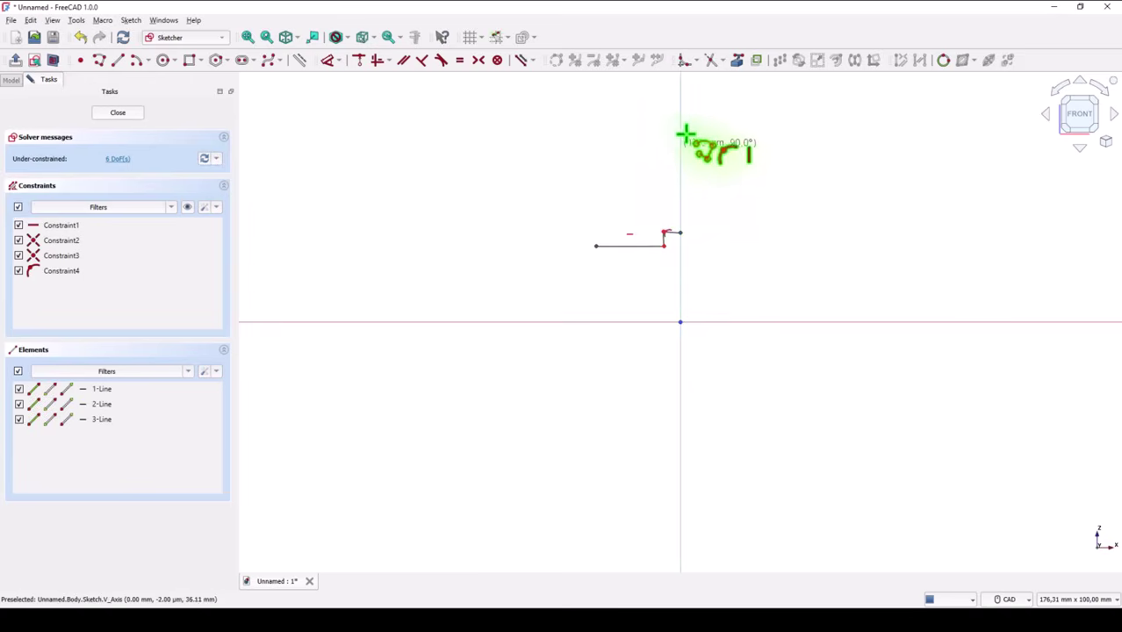
{"action": "left_click", "coordinate": [680, 97]}
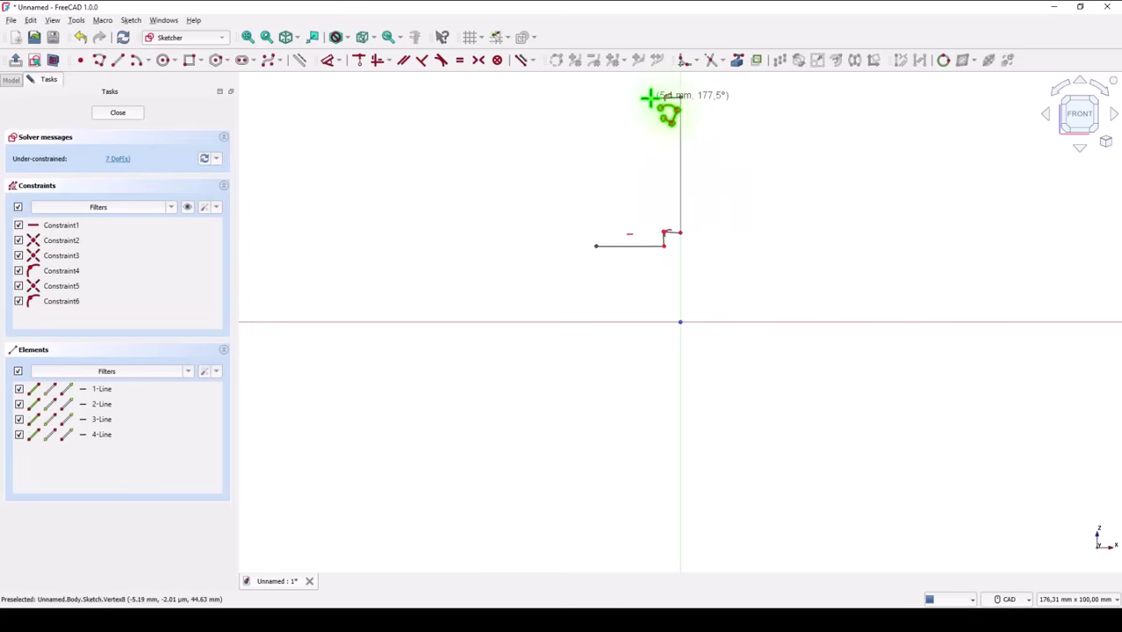
{"action": "left_click", "coordinate": [640, 97]}
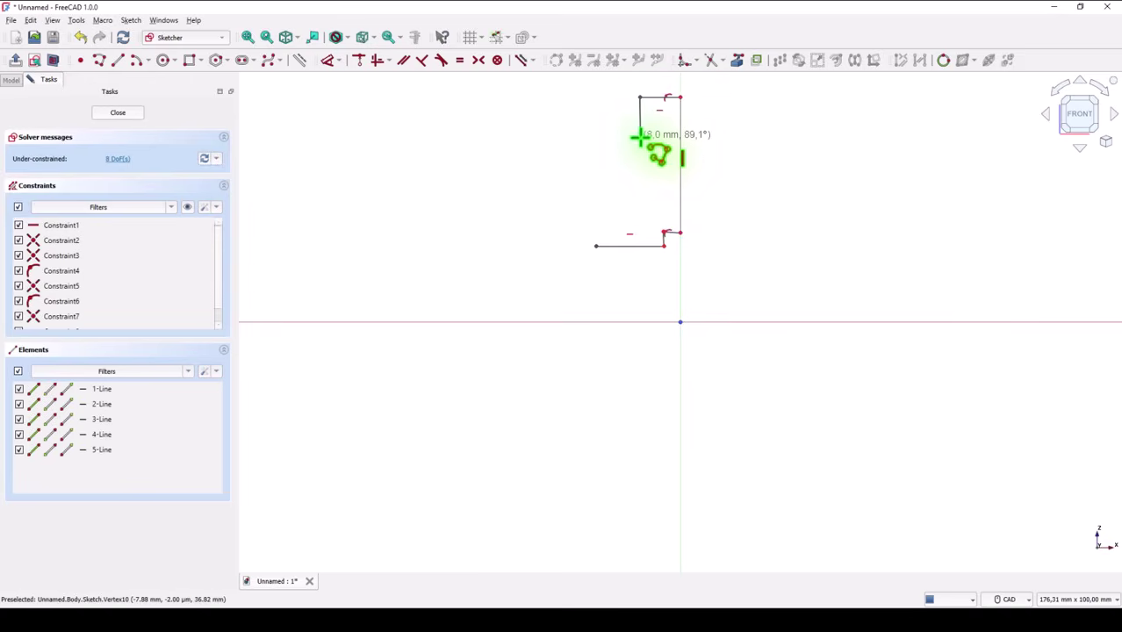
{"action": "left_click", "coordinate": [639, 137]}
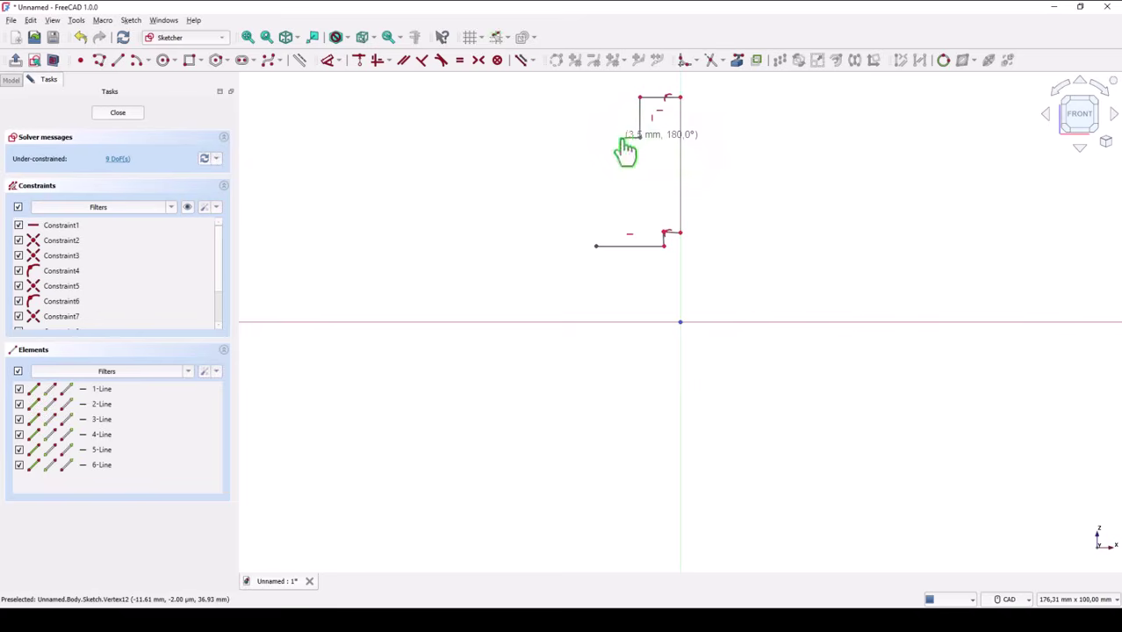
{"action": "left_click", "coordinate": [624, 138]}
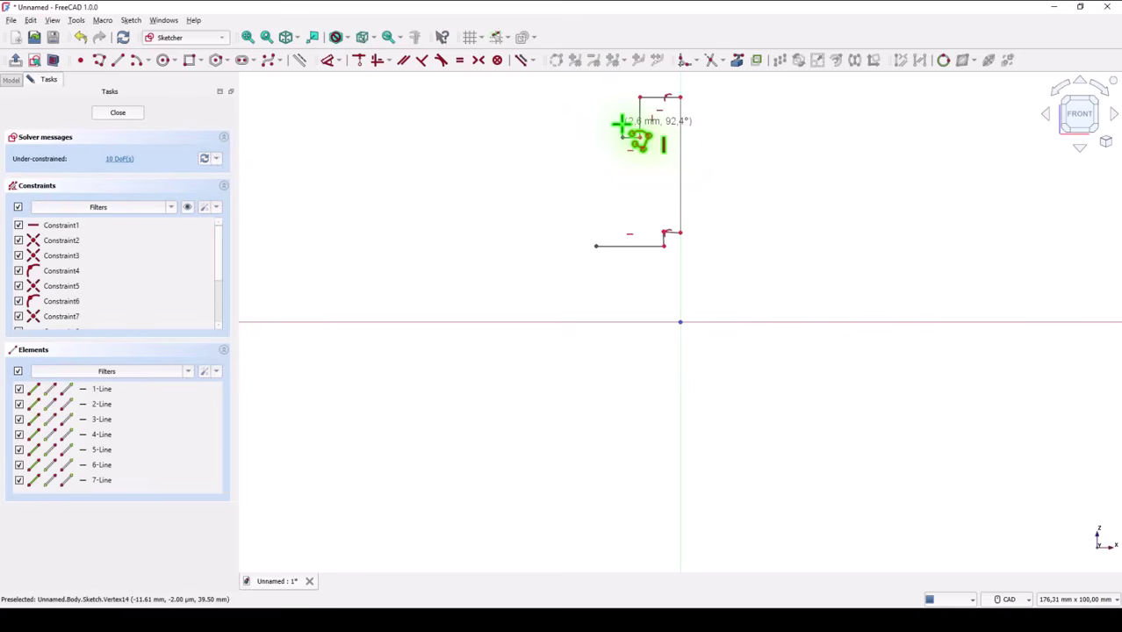
{"action": "left_click", "coordinate": [621, 125]}
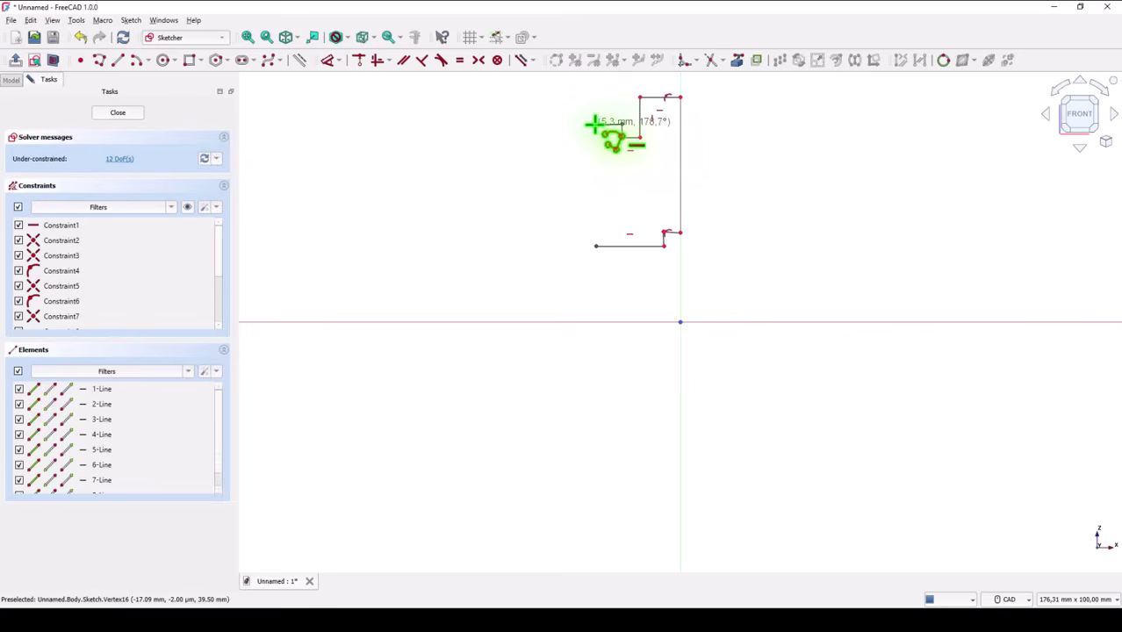
{"action": "left_click", "coordinate": [595, 124]}
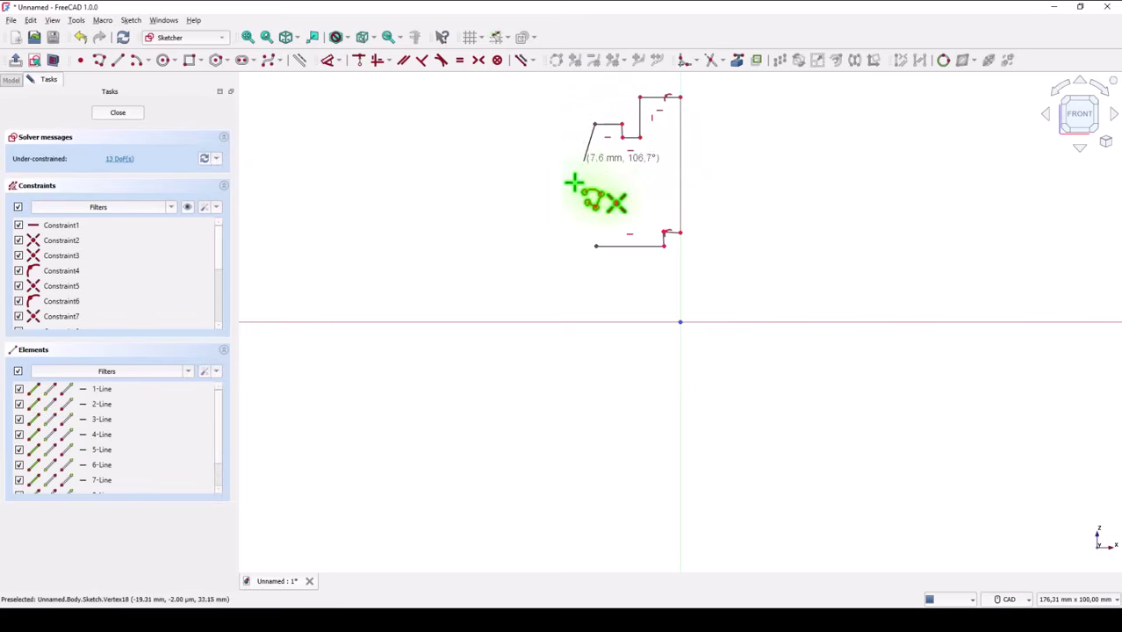
{"action": "left_click", "coordinate": [595, 245]}
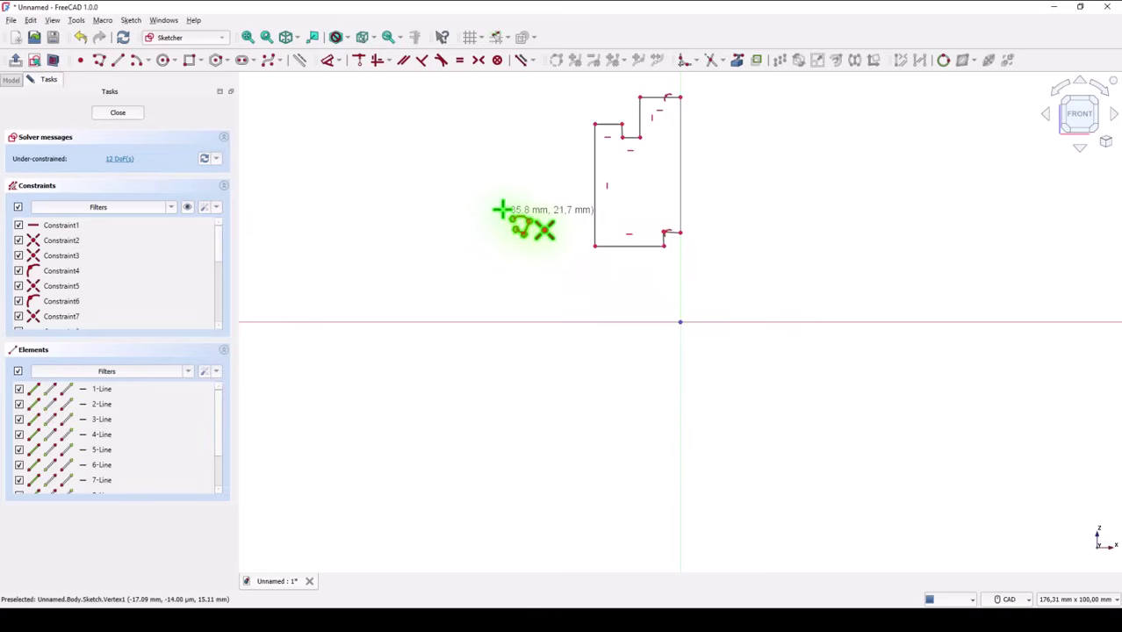
{"action": "key", "text": "Escape"}
Constrain the short slanted line of the profile's lower-right step to be horizontal.
{"action": "scroll", "coordinate": [684, 247], "scroll_direction": "up", "scroll_amount": 1}
{"action": "scroll", "coordinate": [685, 247], "scroll_direction": "up", "scroll_amount": 1}
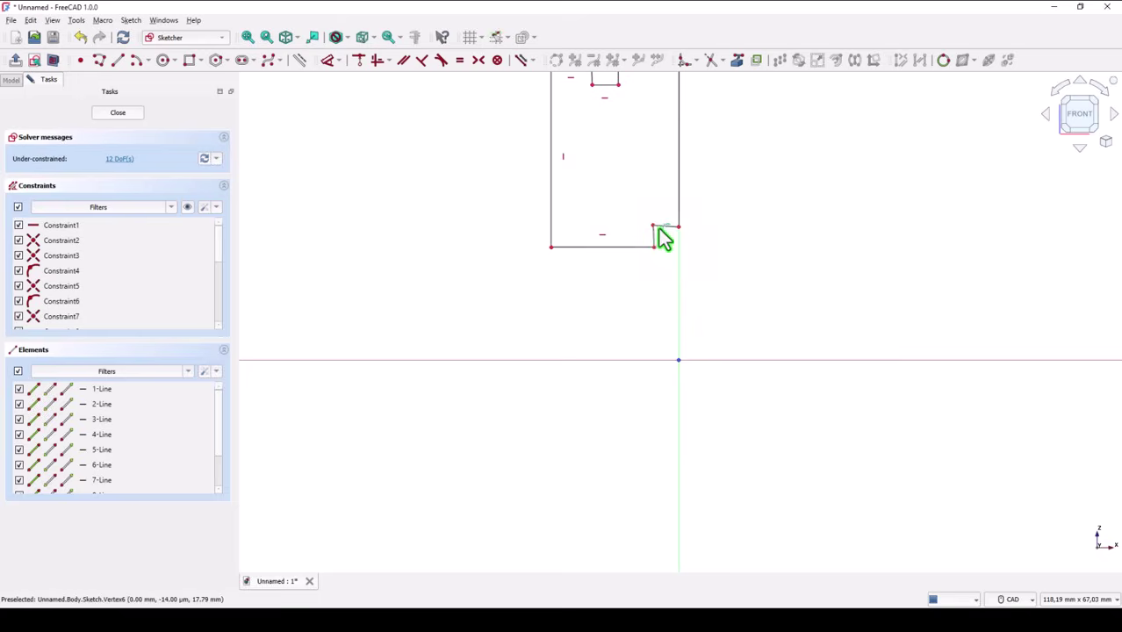
{"action": "scroll", "coordinate": [659, 235], "scroll_direction": "up", "scroll_amount": 1}
{"action": "left_click", "coordinate": [665, 237]}
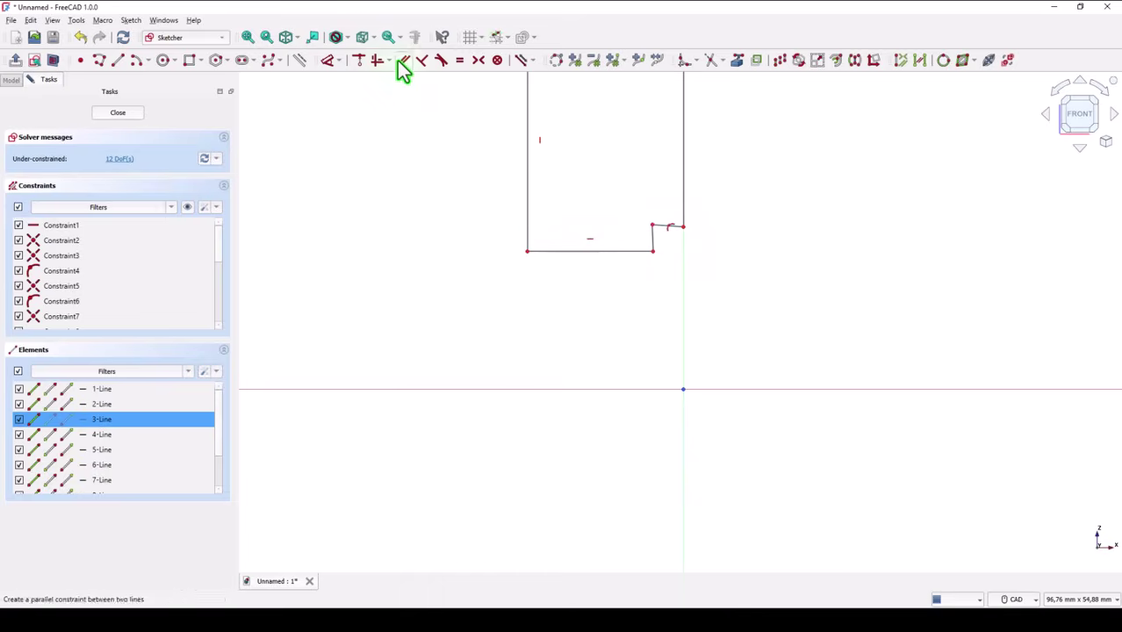
{"action": "left_click", "coordinate": [372, 61]}
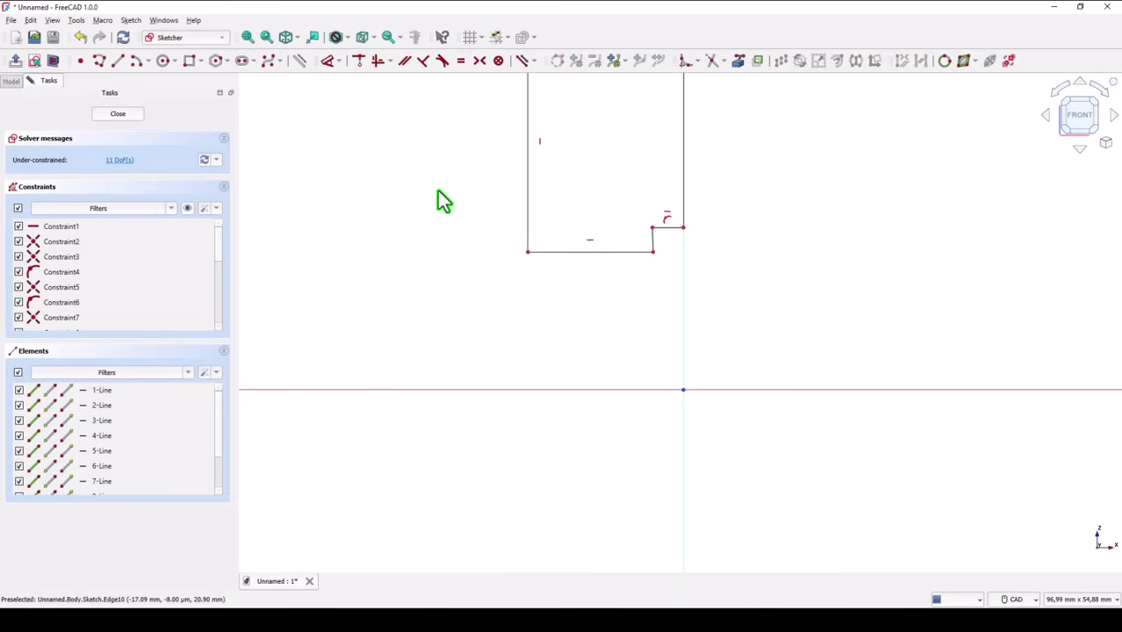
Dimension the profile's lower-left corner at a height of 10 mm above the horizontal axis.
{"action": "scroll", "coordinate": [440, 198], "scroll_direction": "down", "scroll_amount": 2}
{"action": "middle_click_drag", "start_coordinate": [442, 200], "coordinate": [486, 325]}
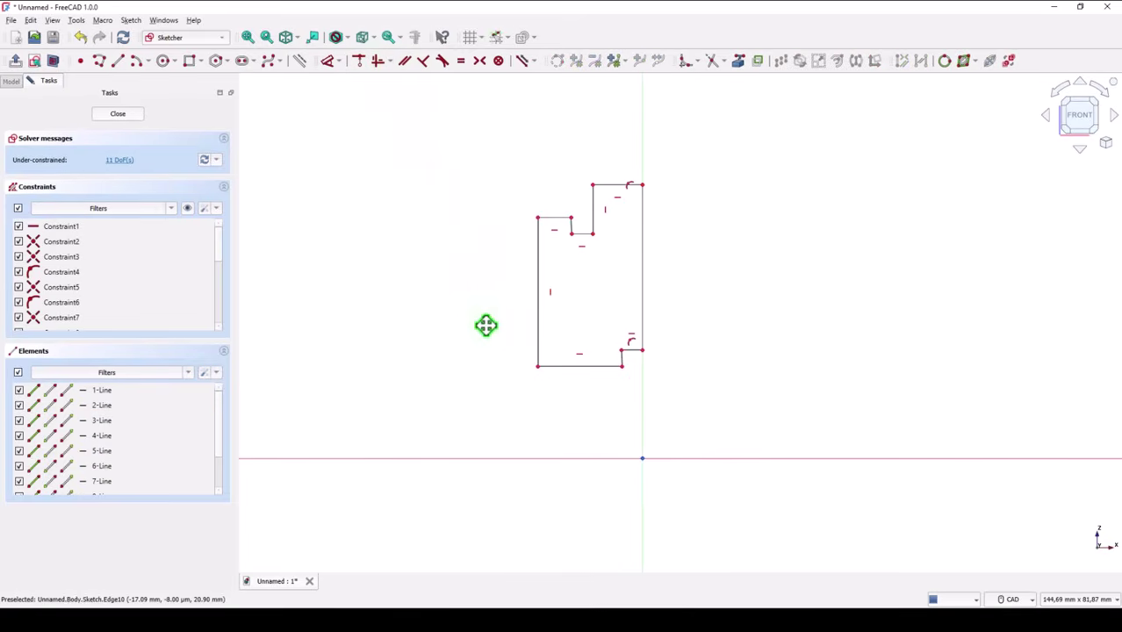
{"action": "left_click", "coordinate": [251, 39]}
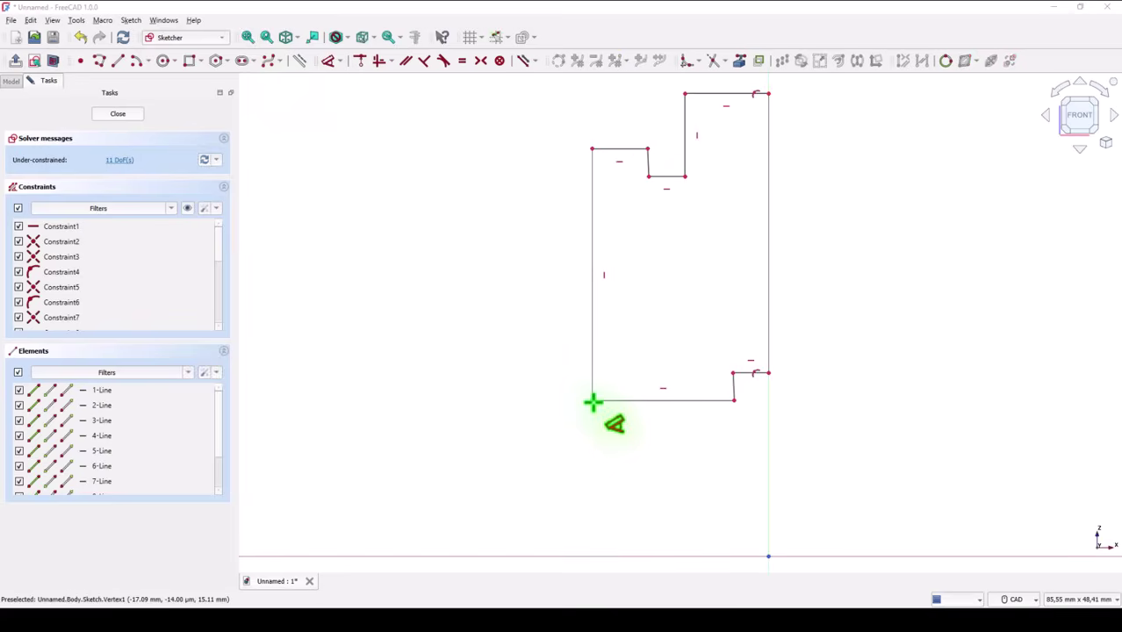
{"action": "left_click", "coordinate": [593, 404]}
{"action": "left_click", "coordinate": [509, 456]}
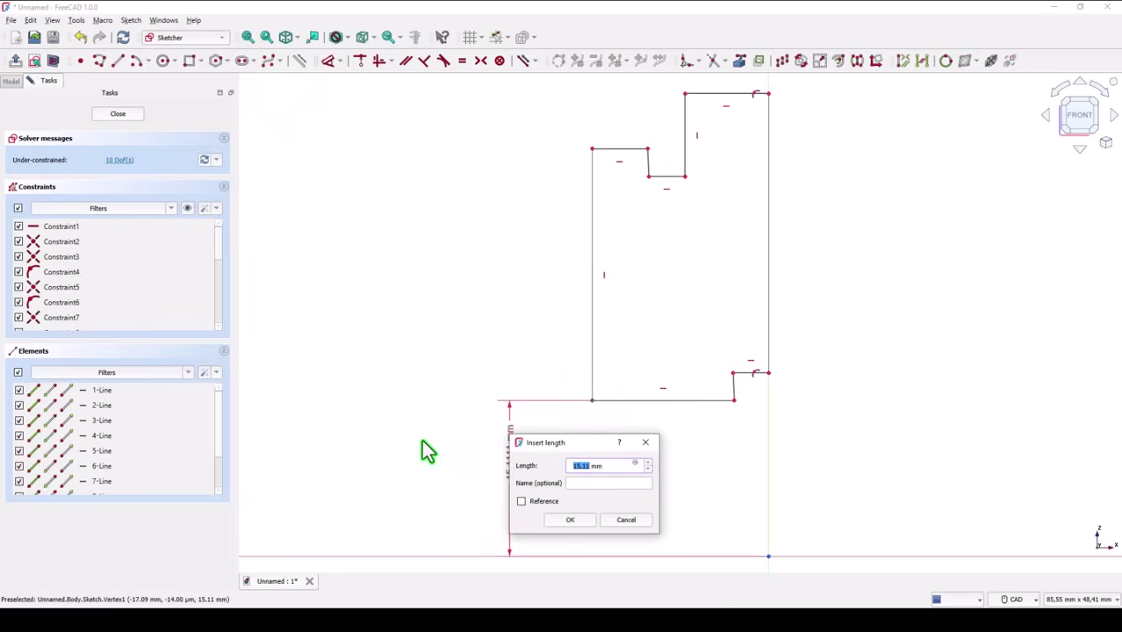
{"action": "type", "text": "10"}
{"action": "key", "text": "Return"}
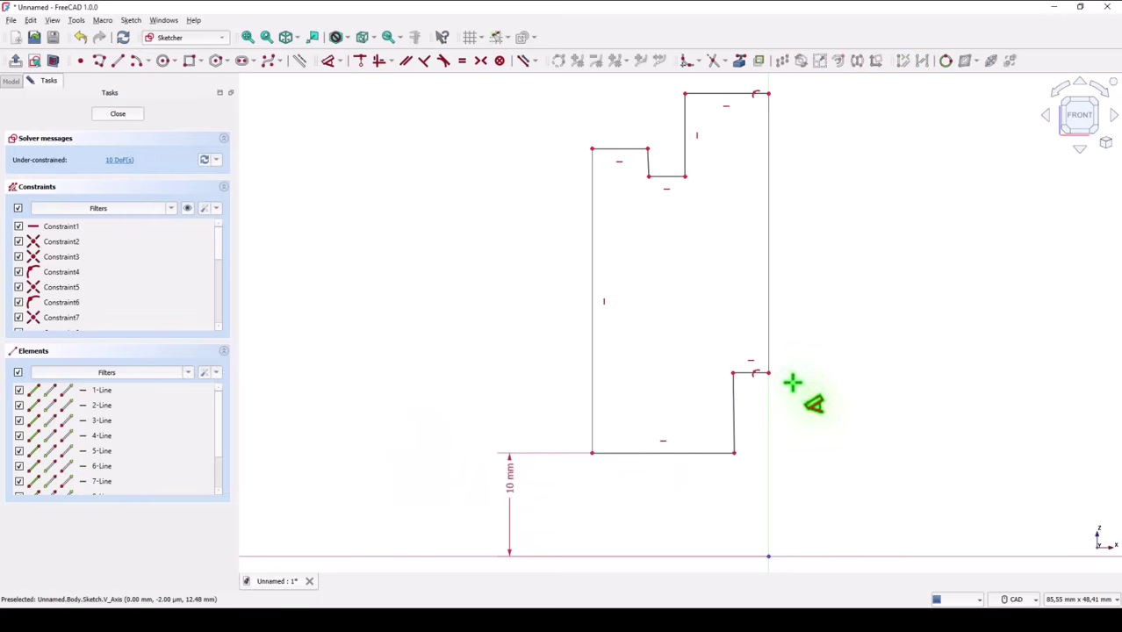
Dimension the lower-right step's corner on the vertical axis at a height of 28/2 mm above the horizontal axis.
{"action": "left_click", "coordinate": [766, 375]}
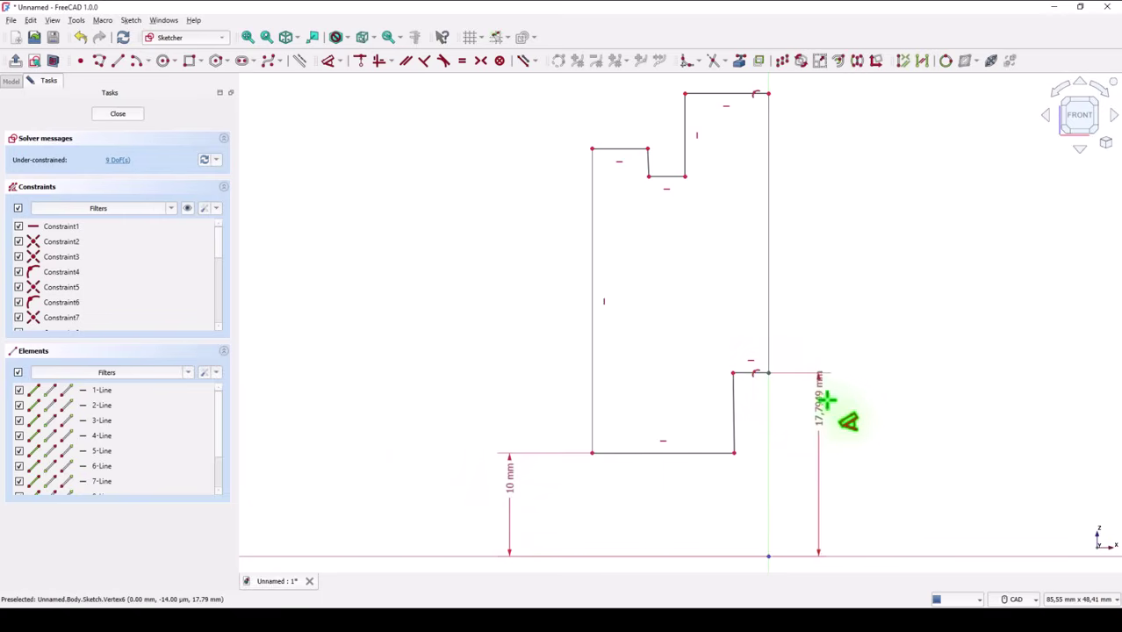
{"action": "left_click", "coordinate": [848, 450]}
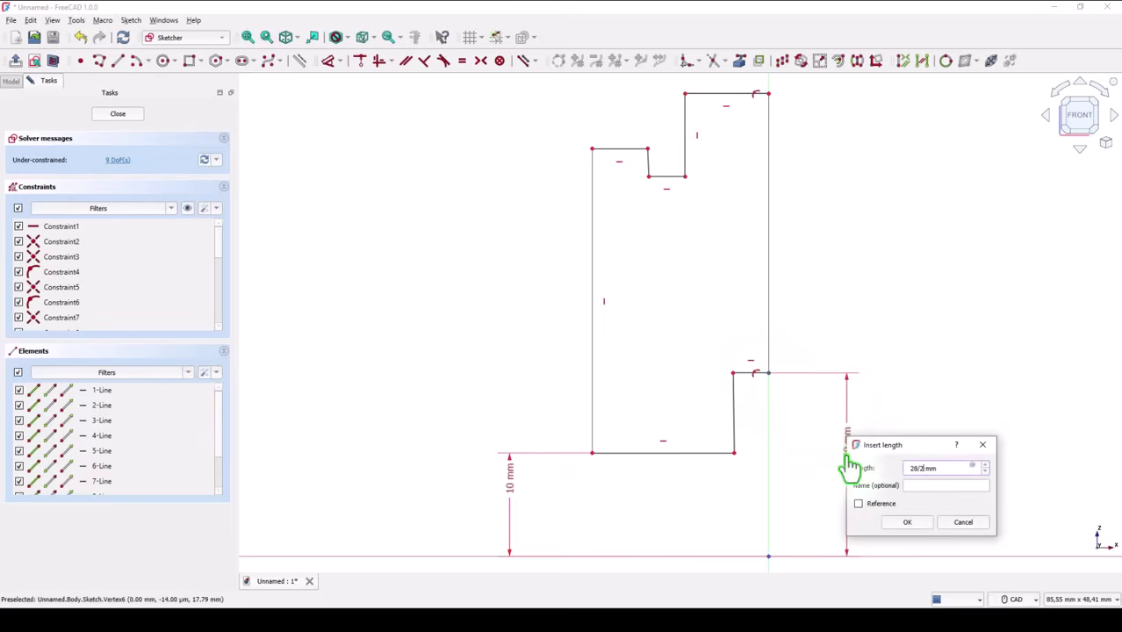
{"action": "key", "text": "Return"}
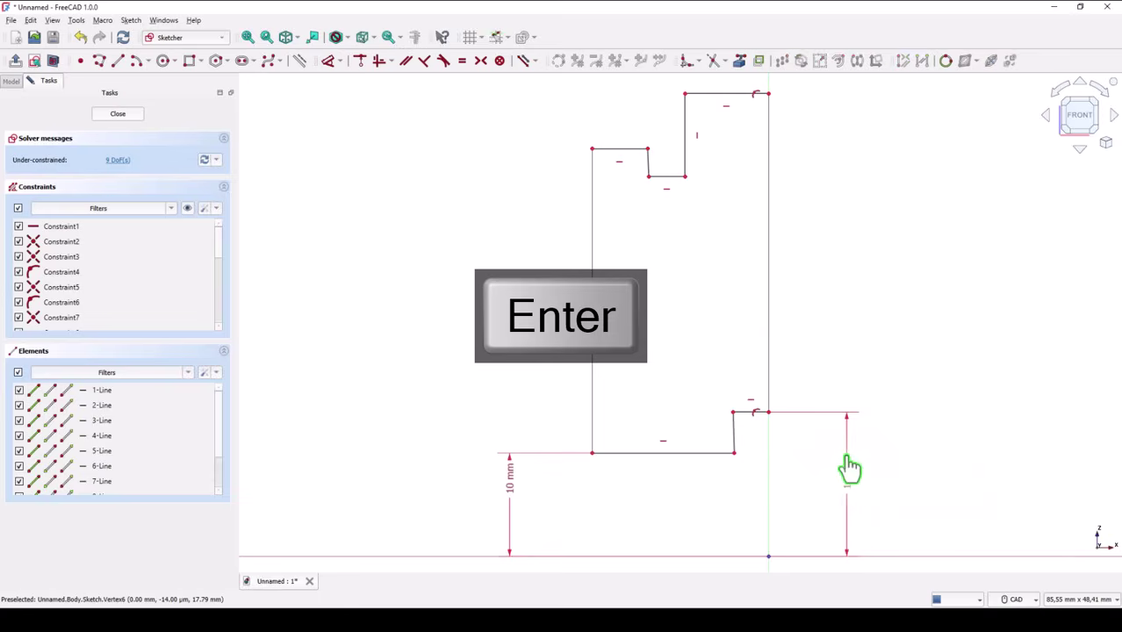
Dimension the bottom of the upper groove at a height of 54/2 mm above the horizontal axis.
{"action": "left_click", "coordinate": [687, 180]}
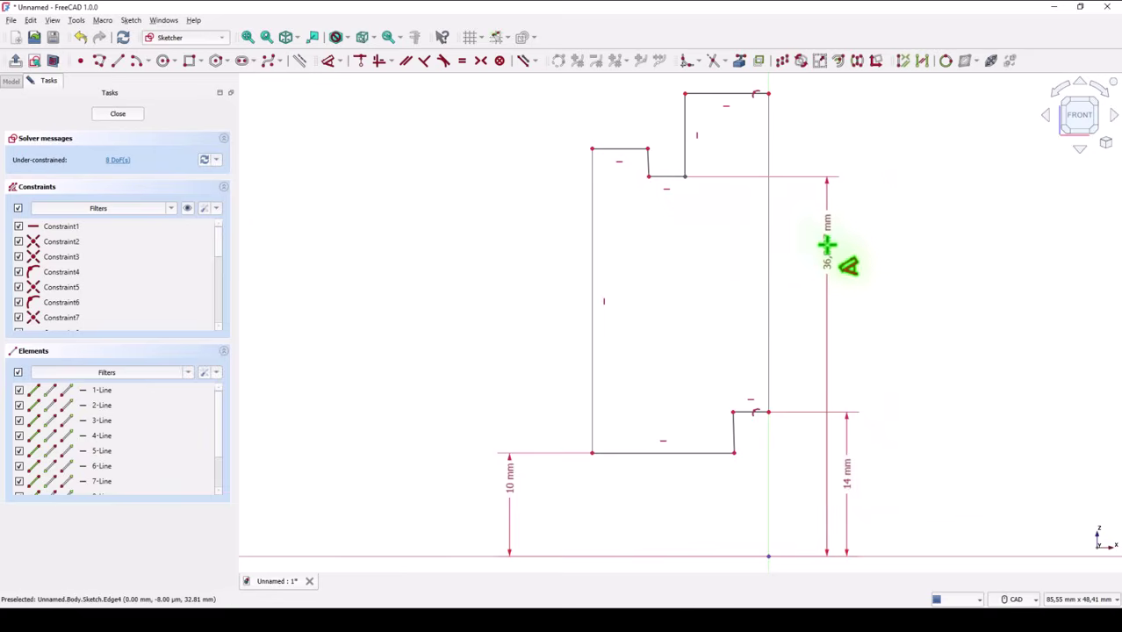
{"action": "left_click", "coordinate": [913, 296]}
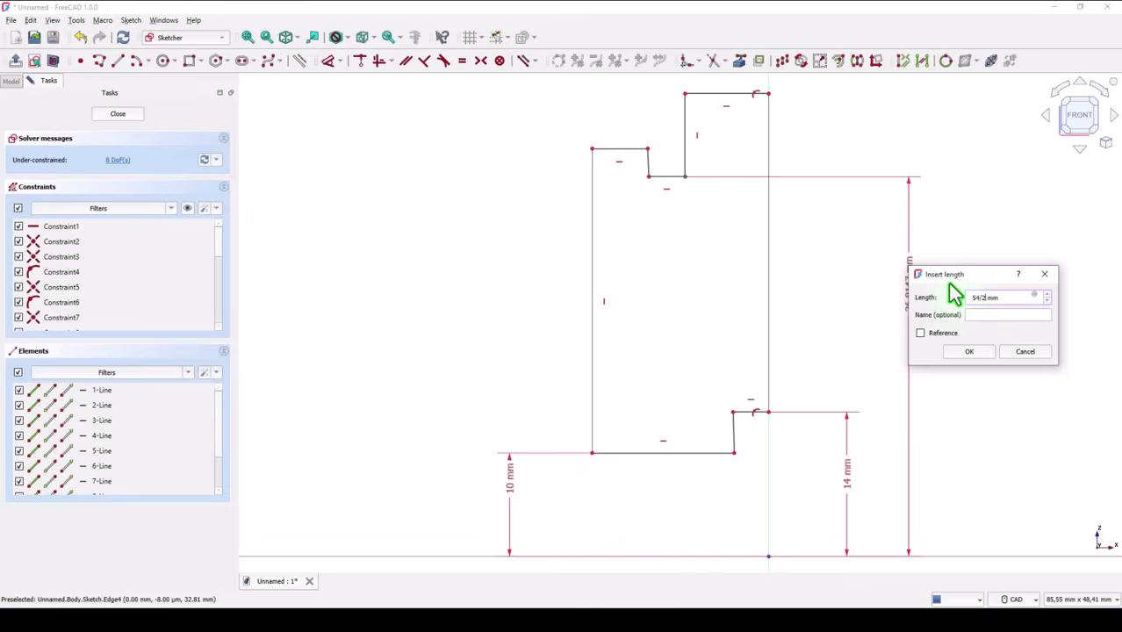
{"action": "type", "text": "54/2"}
{"action": "key", "text": "Return"}
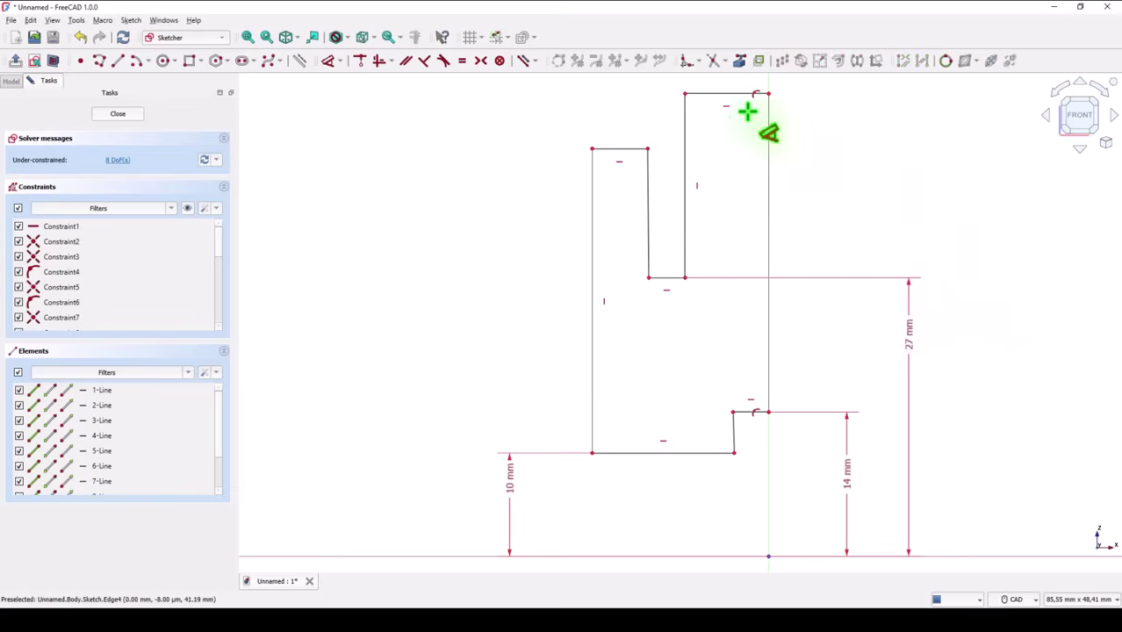
Dimension the profile's upper corner on the vertical axis at a height of 47.5 mm above the horizontal axis.
{"action": "left_click", "coordinate": [767, 94]}
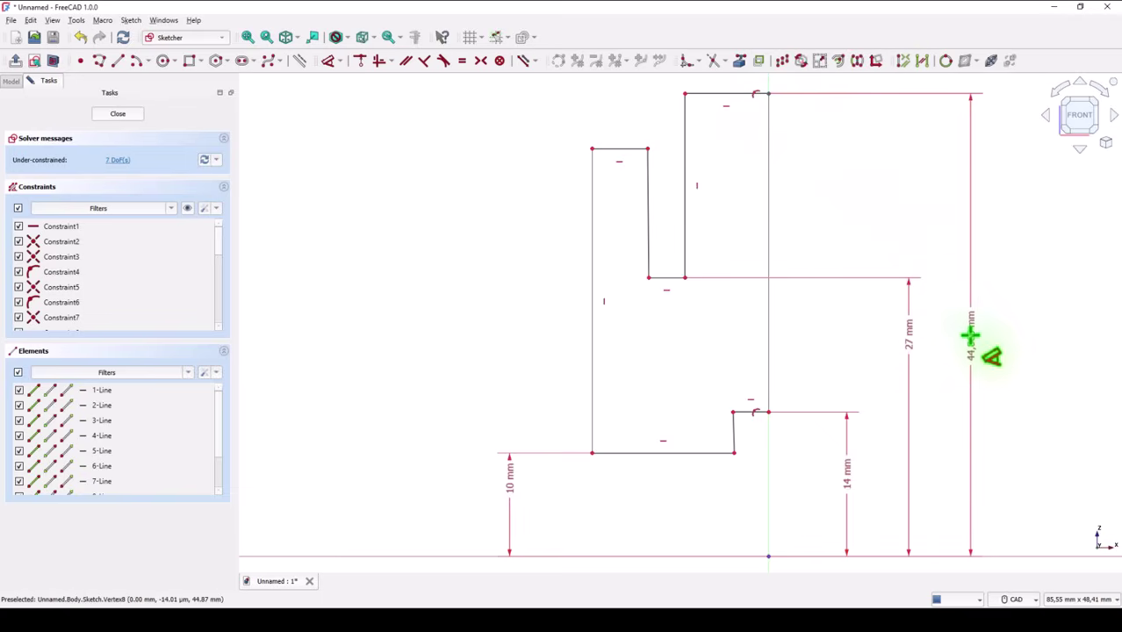
{"action": "left_click", "coordinate": [970, 336]}
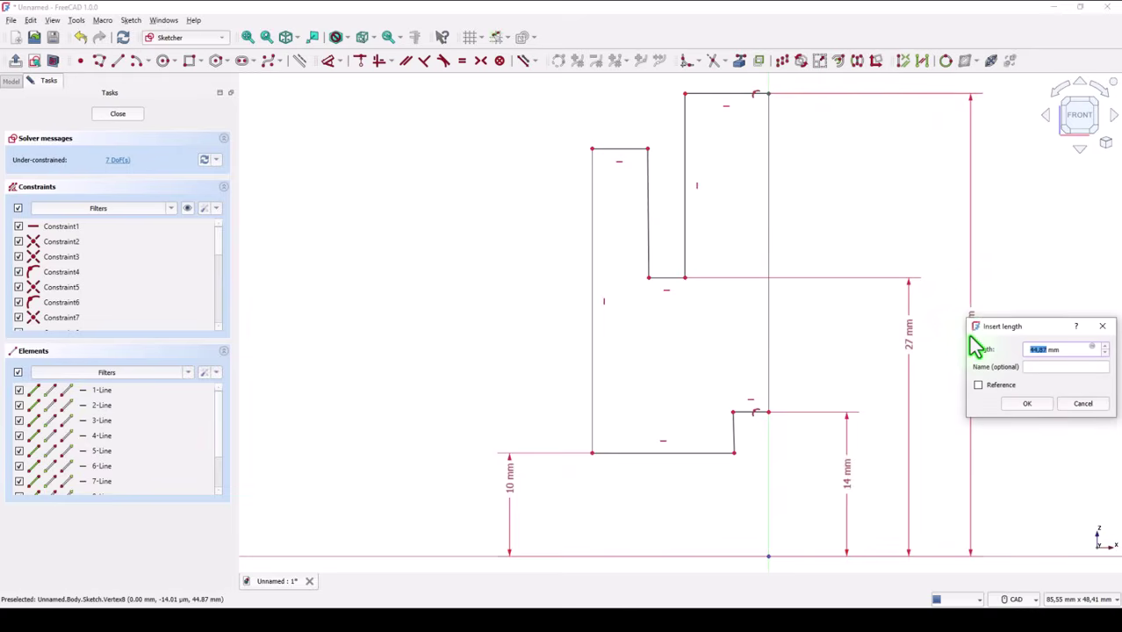
{"action": "key", "text": "Return"}
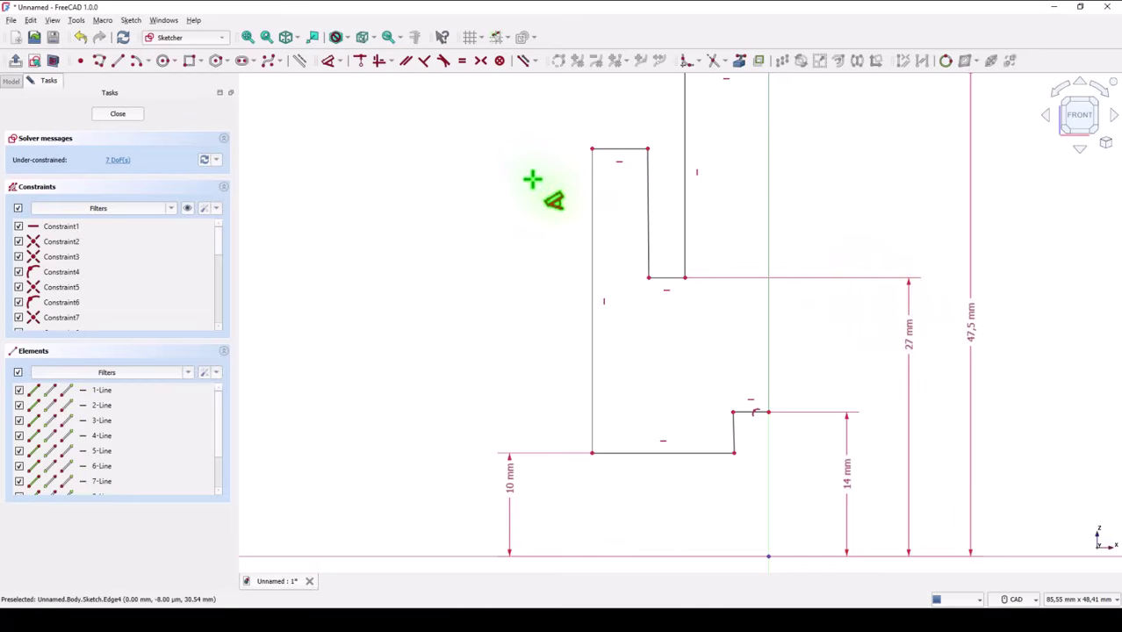
Dimension the upper-left corner of the profile's left shoulder at a height of 63/2 mm above the horizontal axis.
{"action": "left_click", "coordinate": [585, 150]}
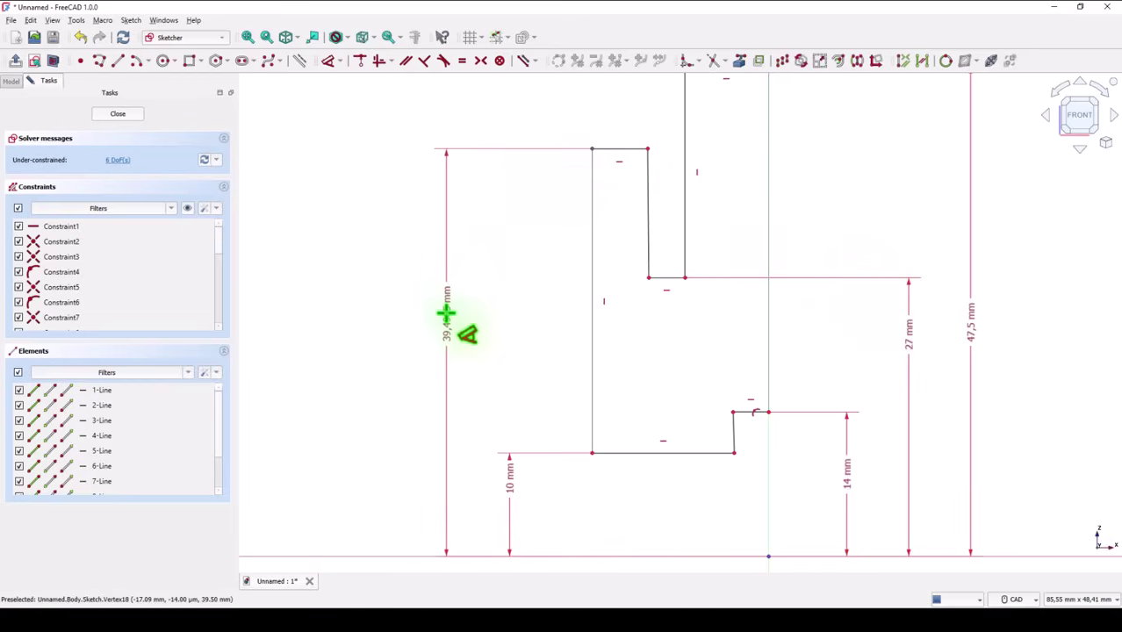
{"action": "left_click", "coordinate": [446, 315]}
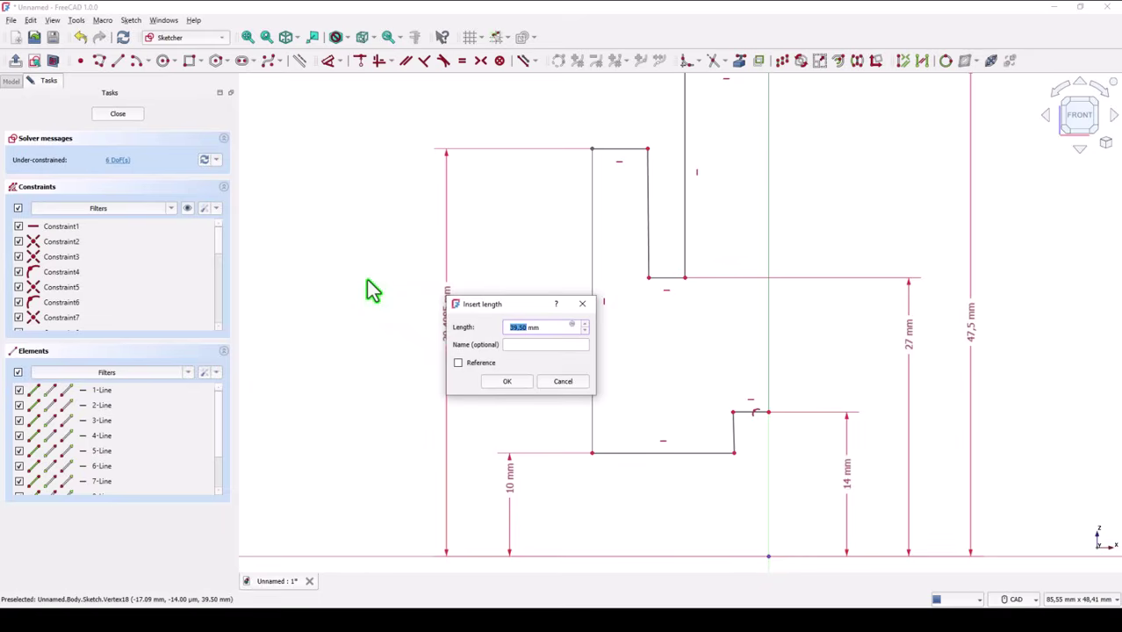
{"action": "type", "text": "63/2"}
{"action": "key", "text": "Return"}
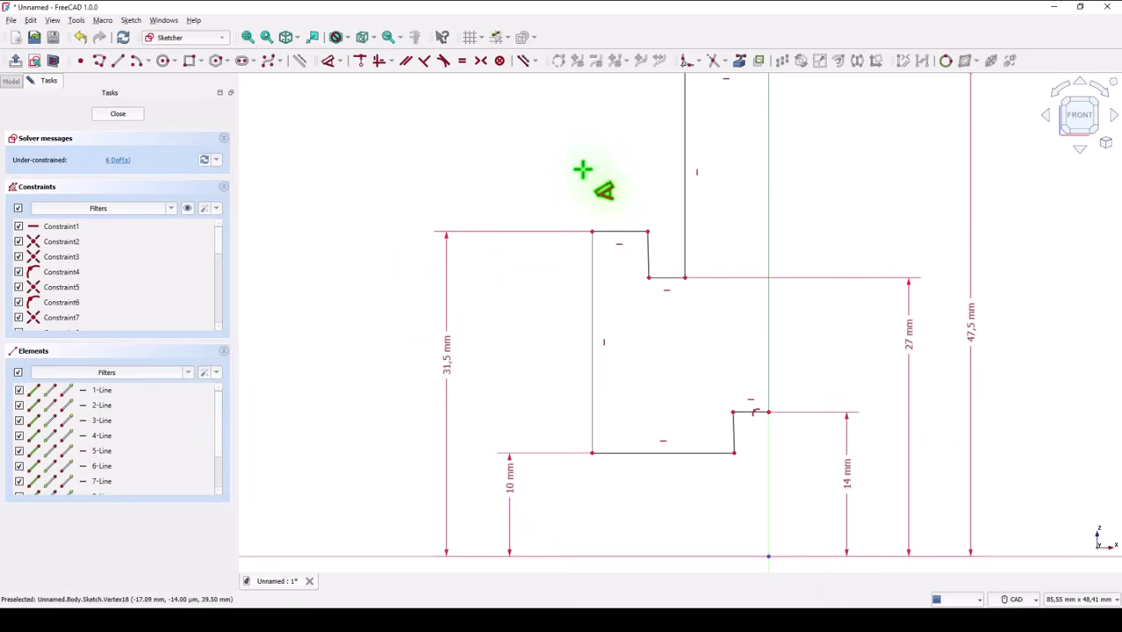
Dimension the profile's uppermost horizontal line with a length of 13 mm.
{"action": "left_click", "coordinate": [248, 37]}
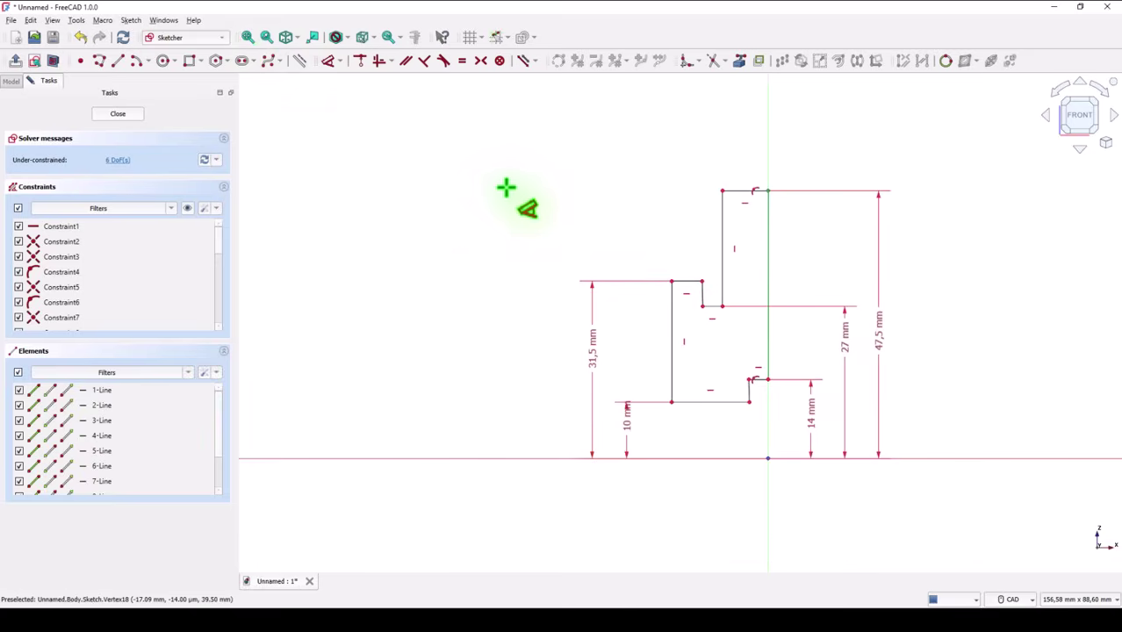
{"action": "left_click", "coordinate": [738, 189]}
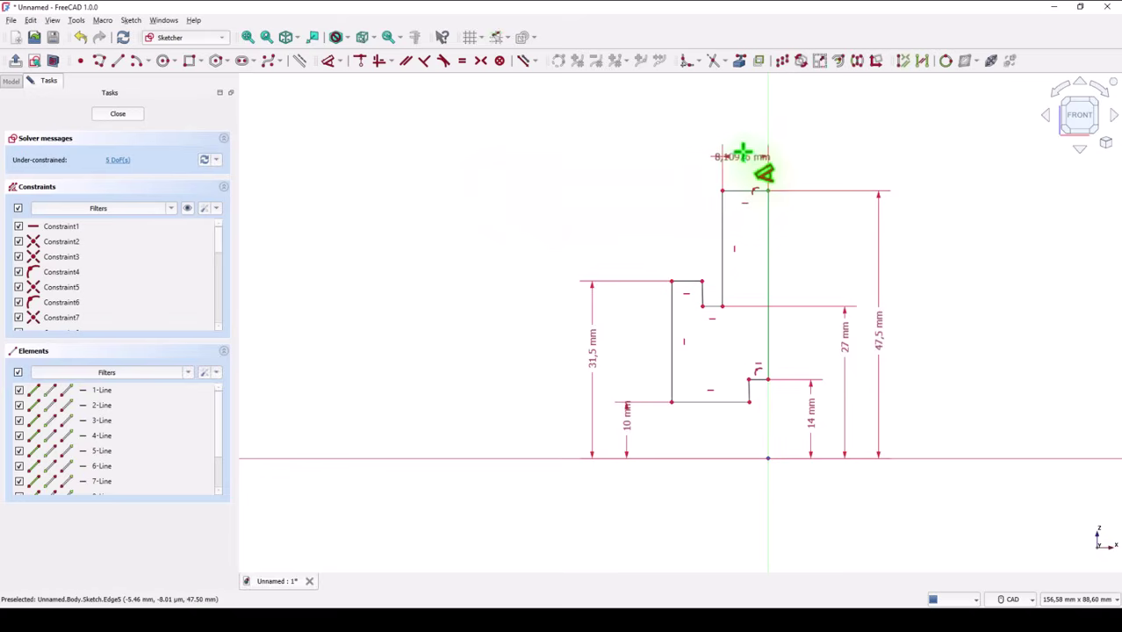
{"action": "left_click", "coordinate": [743, 156]}
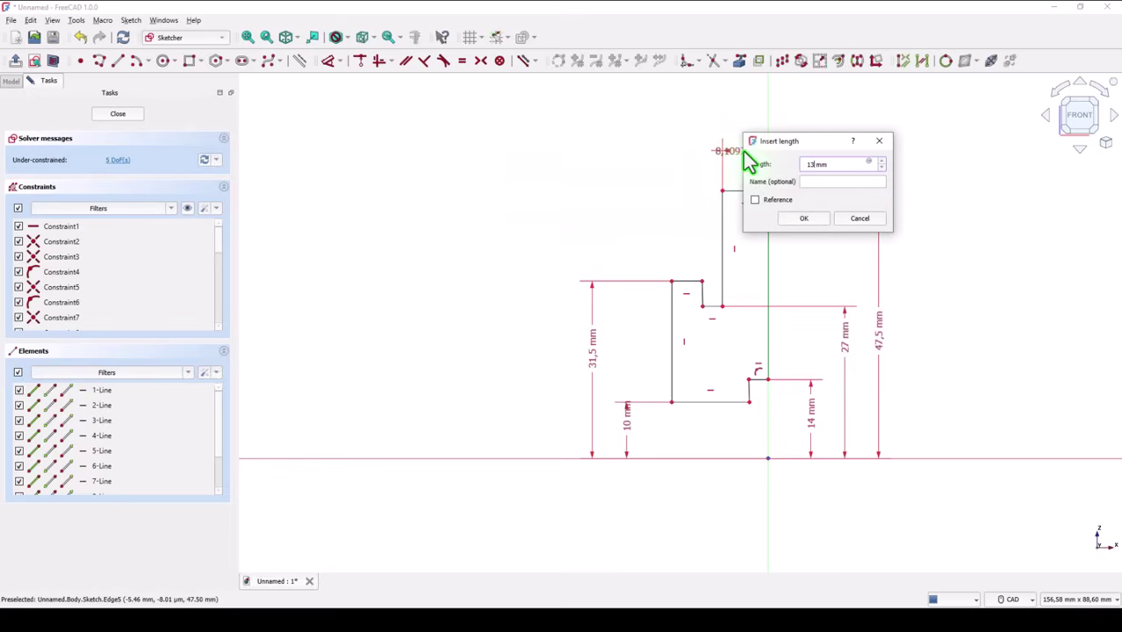
{"action": "type", "text": "13 mm"}
{"action": "key", "text": "Return"}
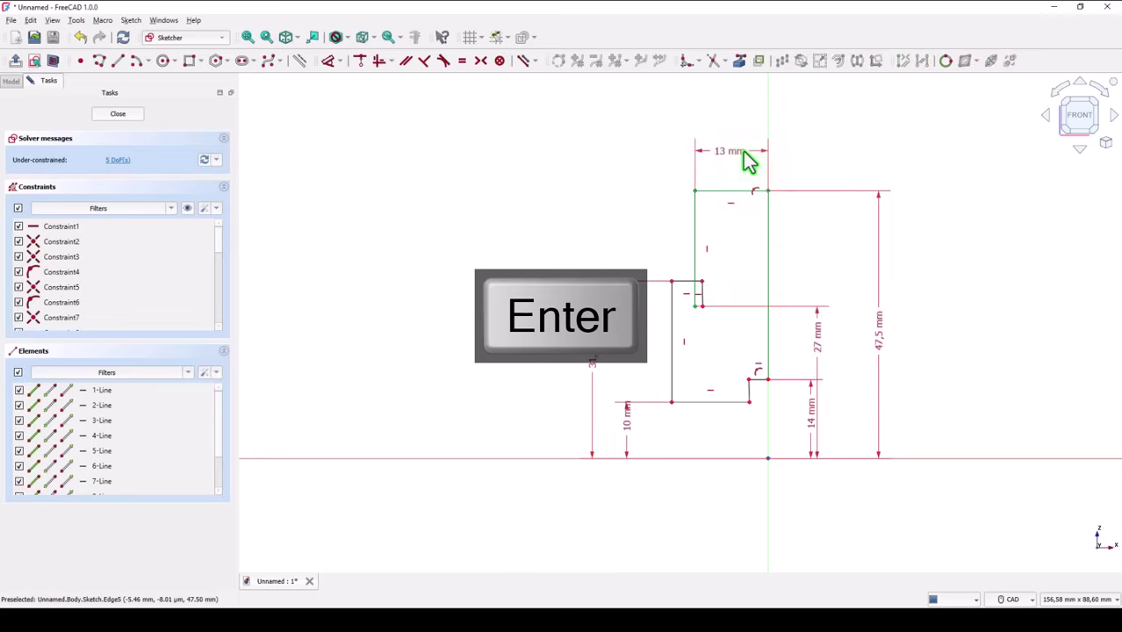
Dimension the horizontal top line of the left shoulder with a length of 10 mm.
{"action": "left_click", "coordinate": [684, 282]}
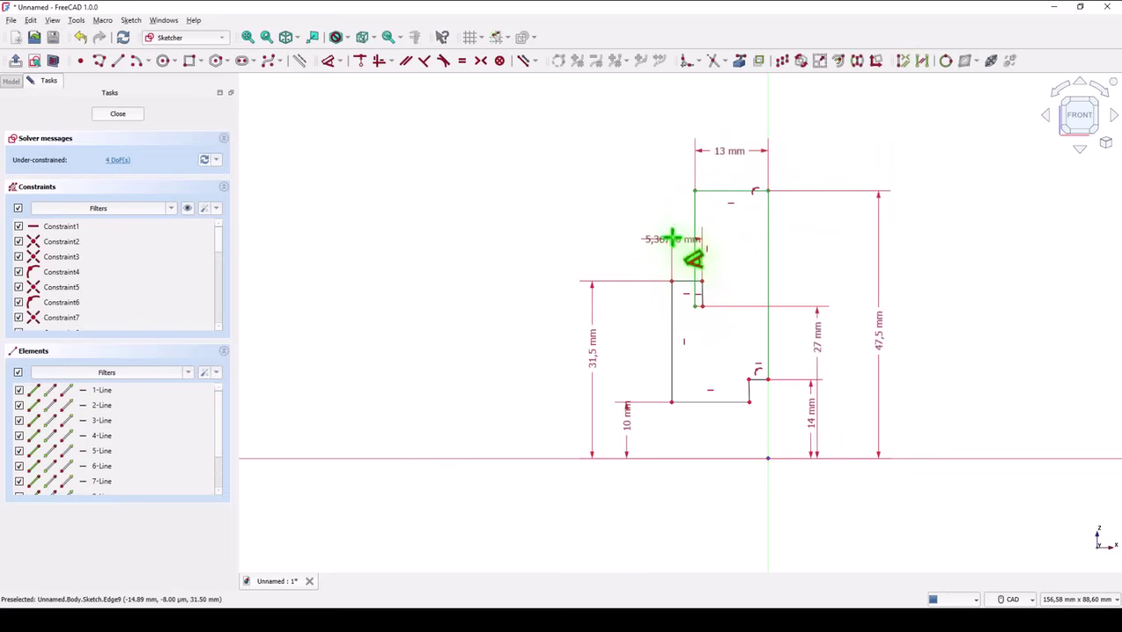
{"action": "left_click", "coordinate": [649, 237]}
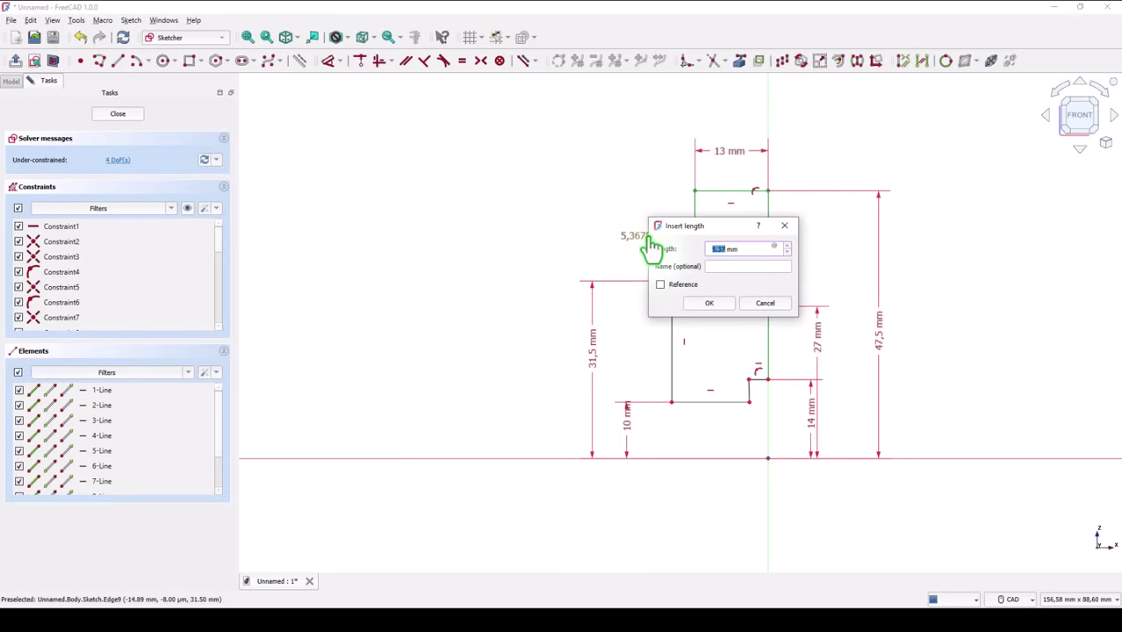
{"action": "type", "text": "10"}
{"action": "key", "text": "Return"}
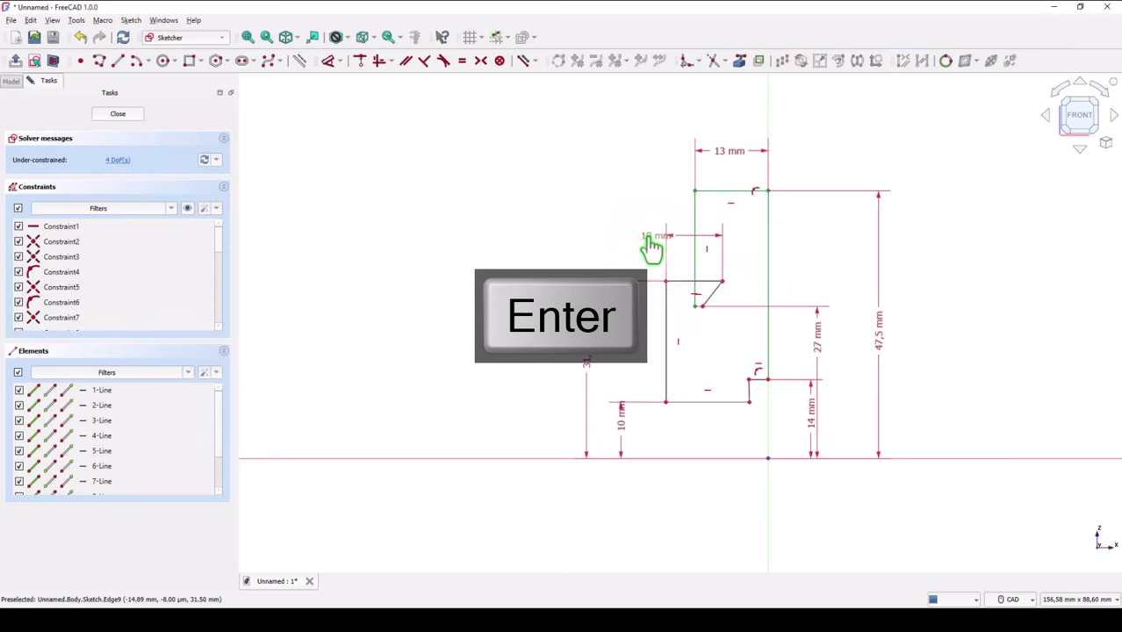
Dimension the horizontal distance between the profile's left edge and the vertical axis as 38-10 mm.
{"action": "left_click", "coordinate": [767, 219]}
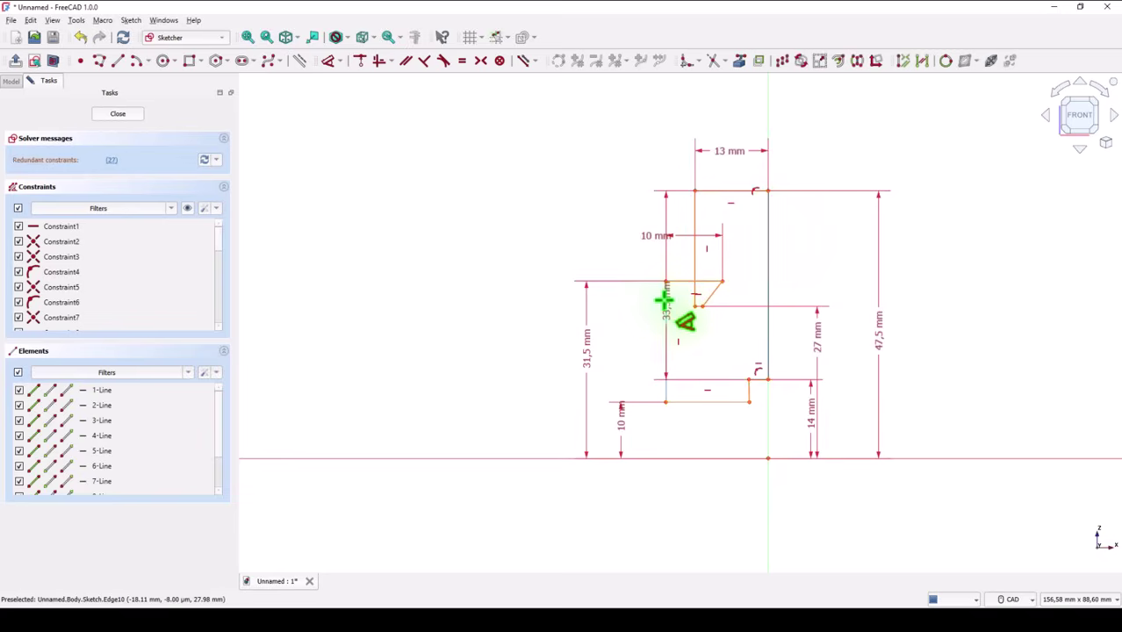
{"action": "left_click", "coordinate": [719, 127]}
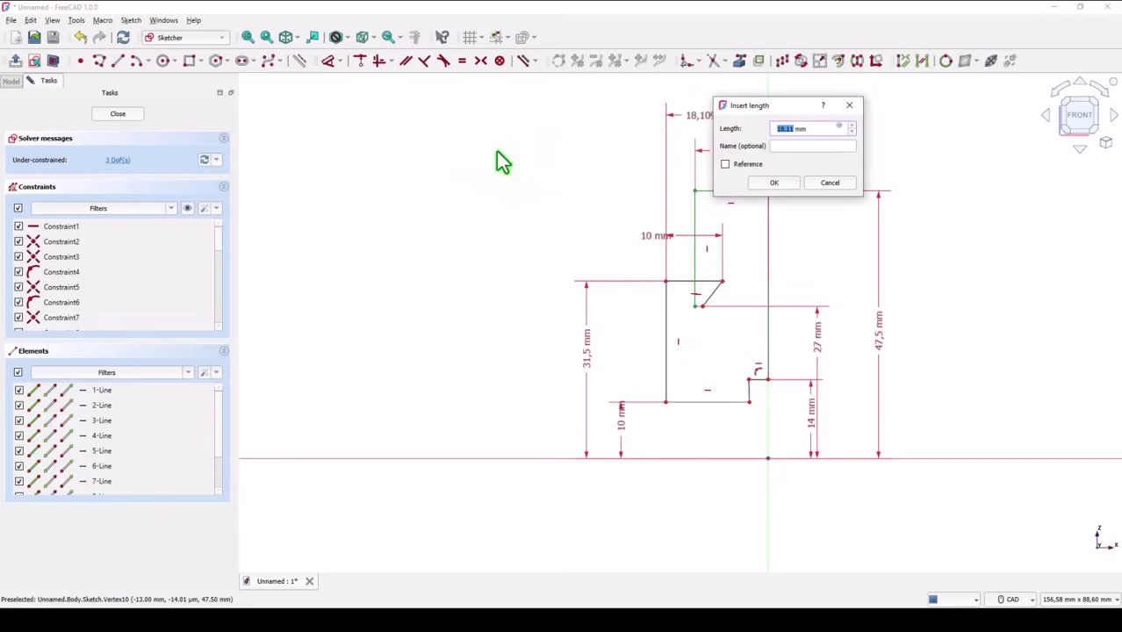
{"action": "type", "text": "38,"}
{"action": "key", "text": "BackSpace"}
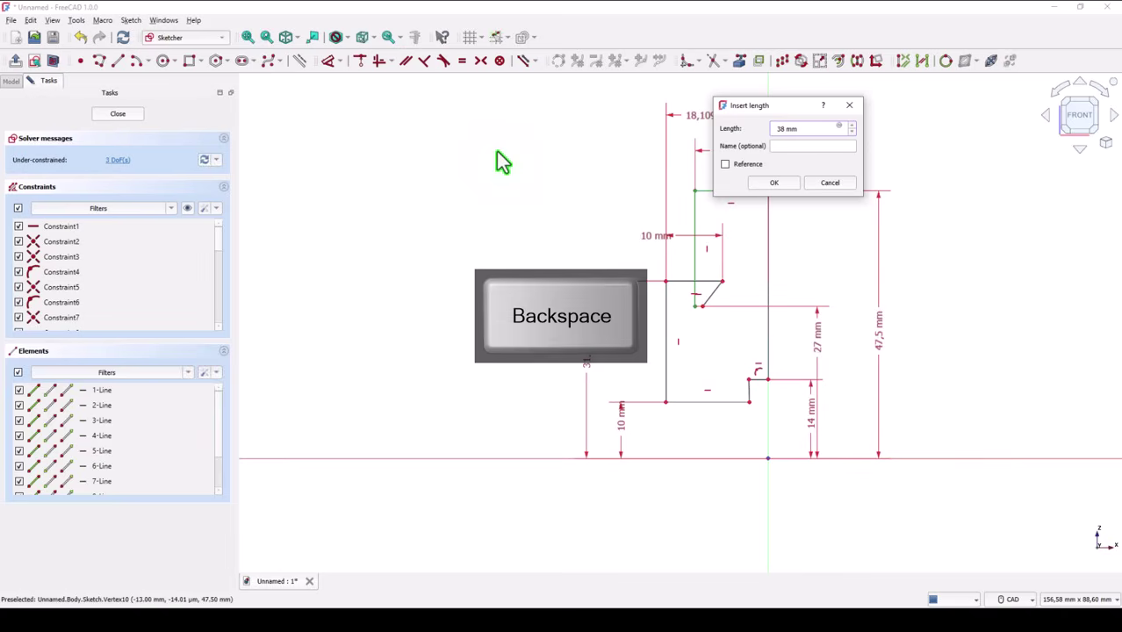
{"action": "type", "text": ","}
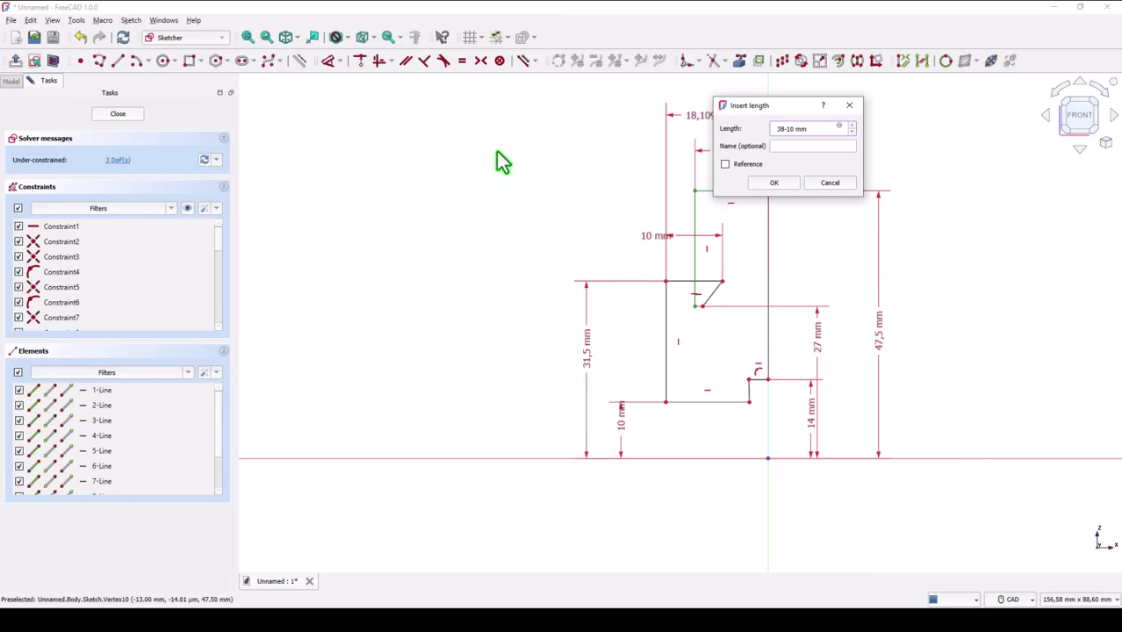
{"action": "type", "text": "10"}
{"action": "key", "text": "Return"}
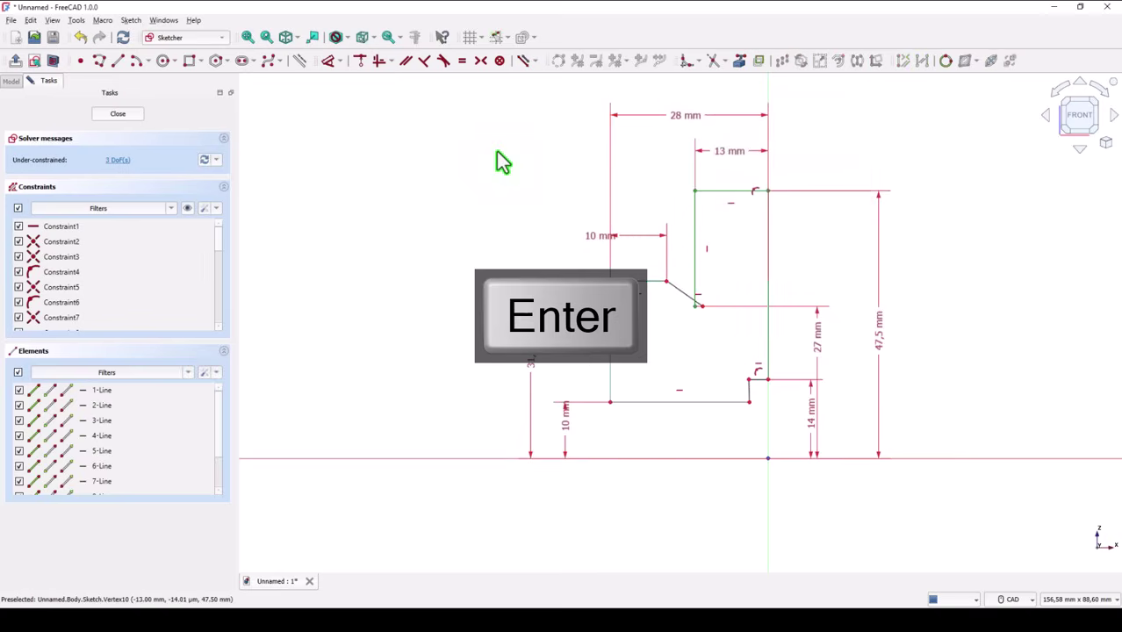
Move the groove's lower-left corner beneath the shoulder's end and constrain the groove's short left wall to be vertical.
{"action": "right_click", "coordinate": [677, 325]}
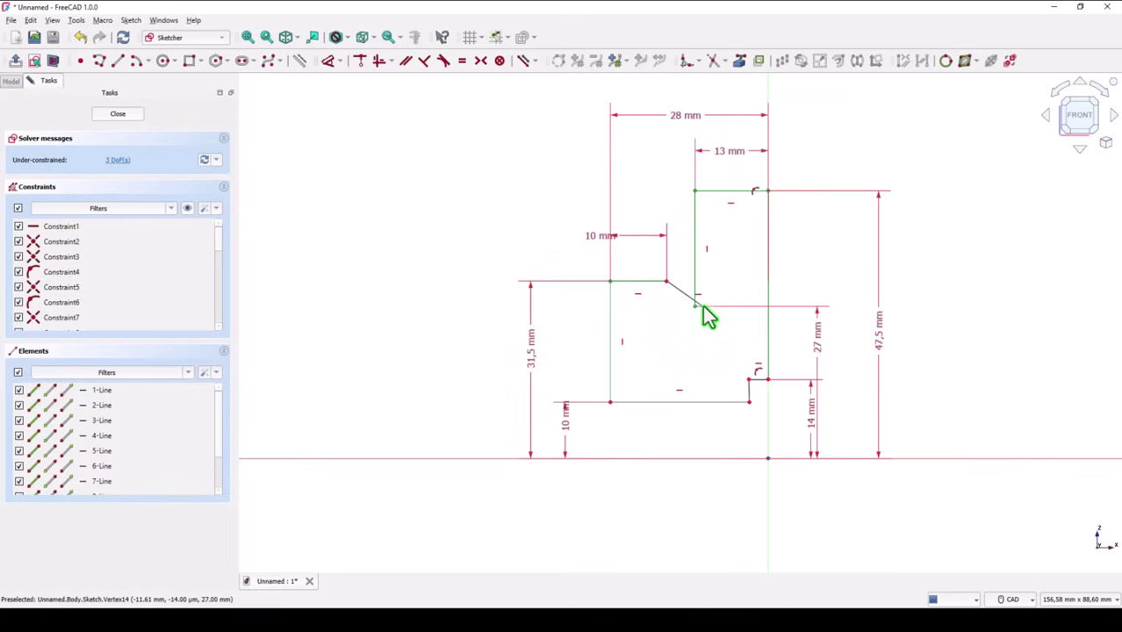
{"action": "left_click_drag", "start_coordinate": [704, 308], "coordinate": [667, 306]}
{"action": "left_click", "coordinate": [379, 60]}
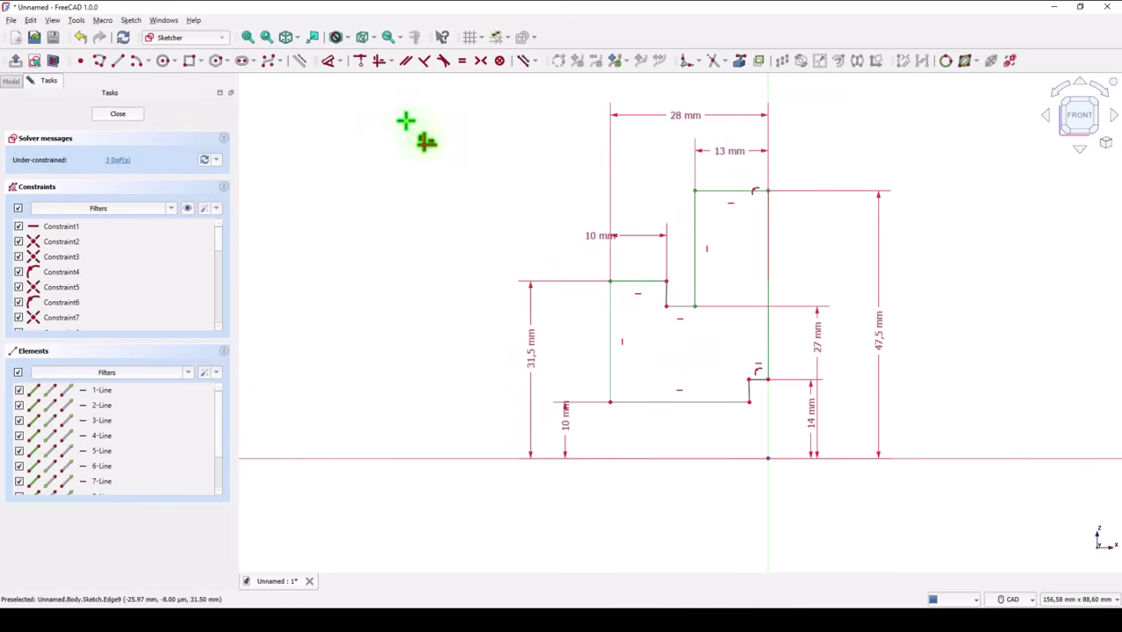
{"action": "left_click", "coordinate": [666, 293]}
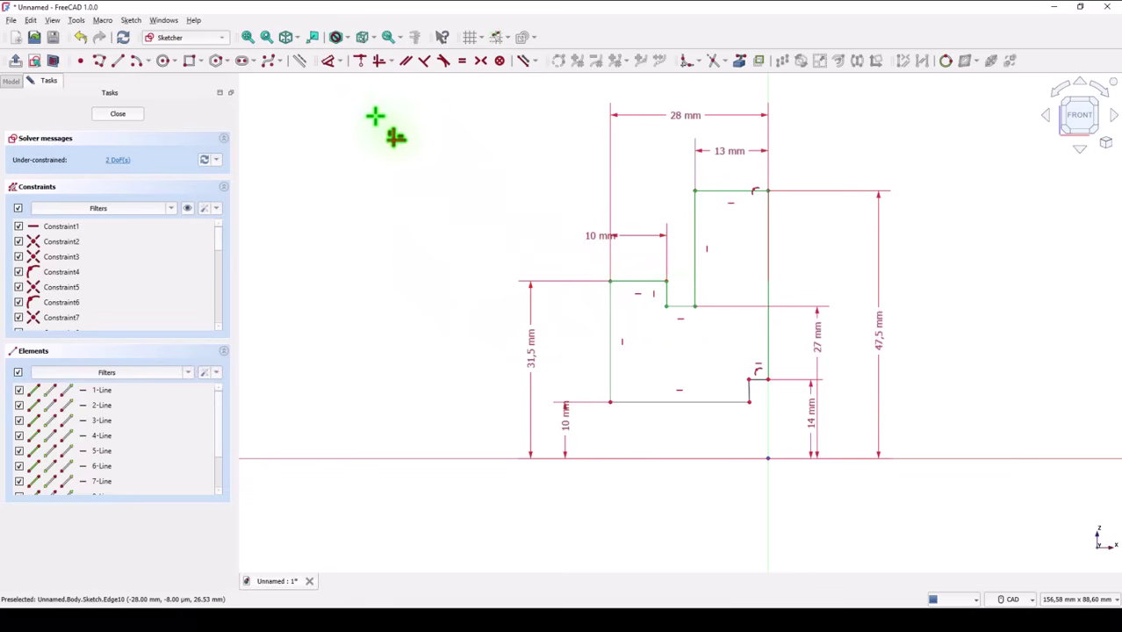
Dimension the short horizontal line of the lower-right step with a length of 4 mm.
{"action": "left_click", "coordinate": [330, 65]}
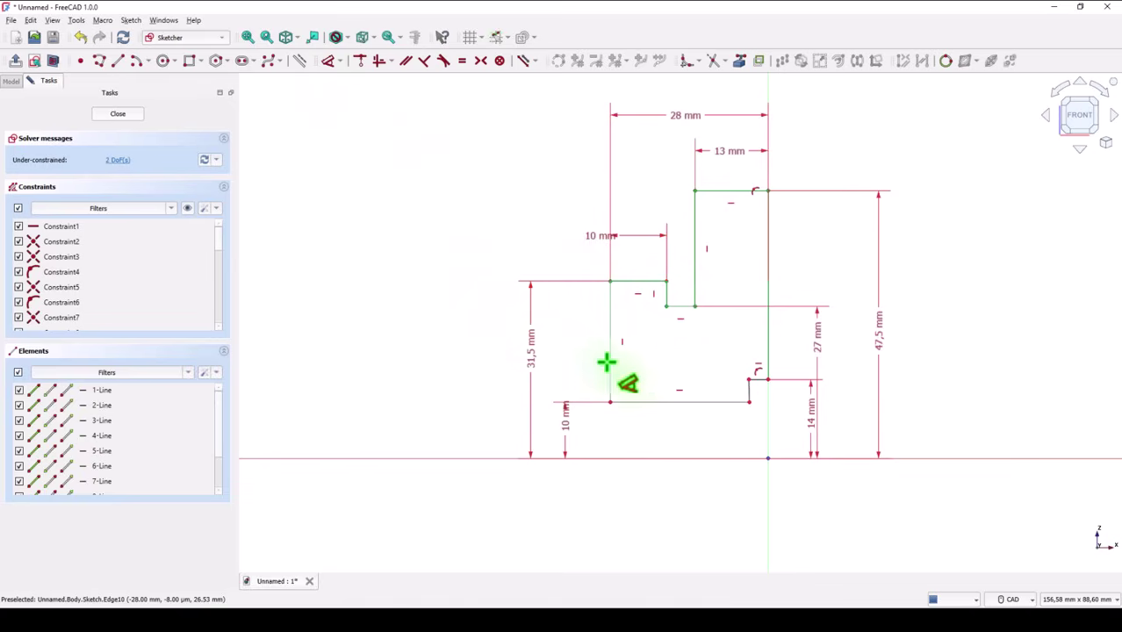
{"action": "left_click", "coordinate": [761, 381]}
{"action": "scroll", "coordinate": [759, 376], "scroll_direction": "up", "scroll_amount": 1}
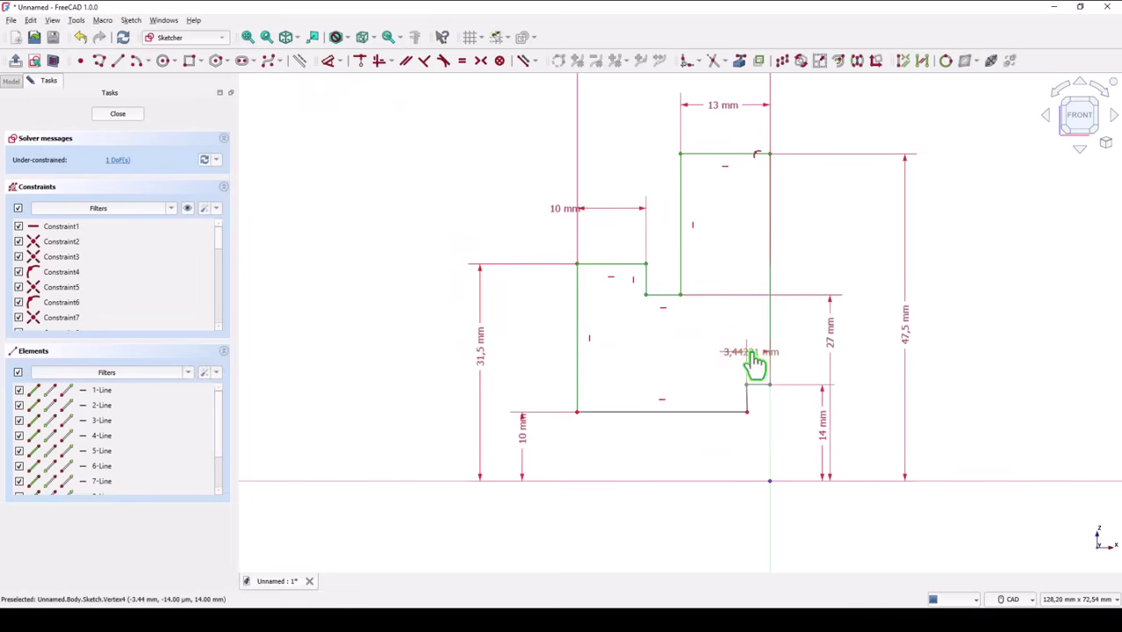
{"action": "left_click", "coordinate": [717, 360]}
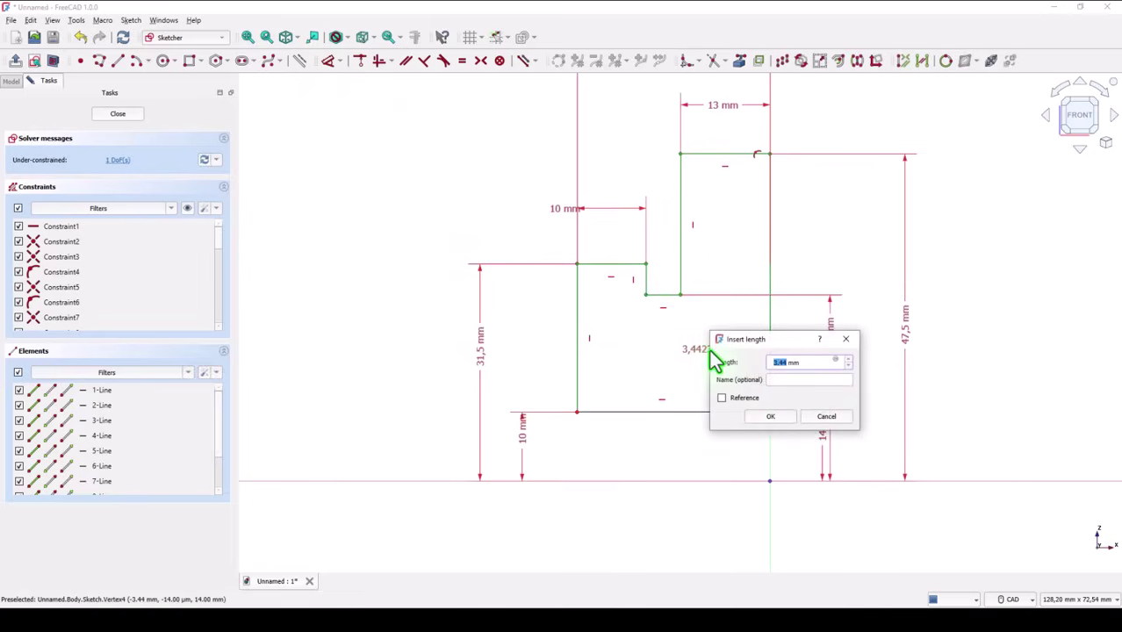
{"action": "key", "text": "Return"}
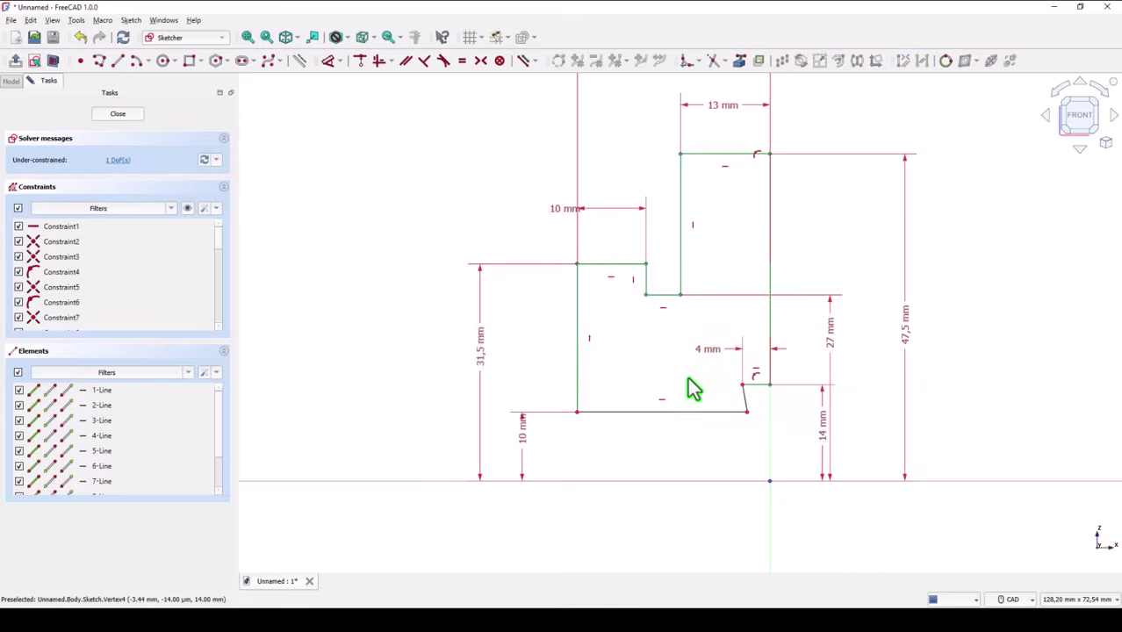
Constrain the short slanted line of the lower-right step to be vertical and close the profile sketch.
{"action": "left_click", "coordinate": [379, 64]}
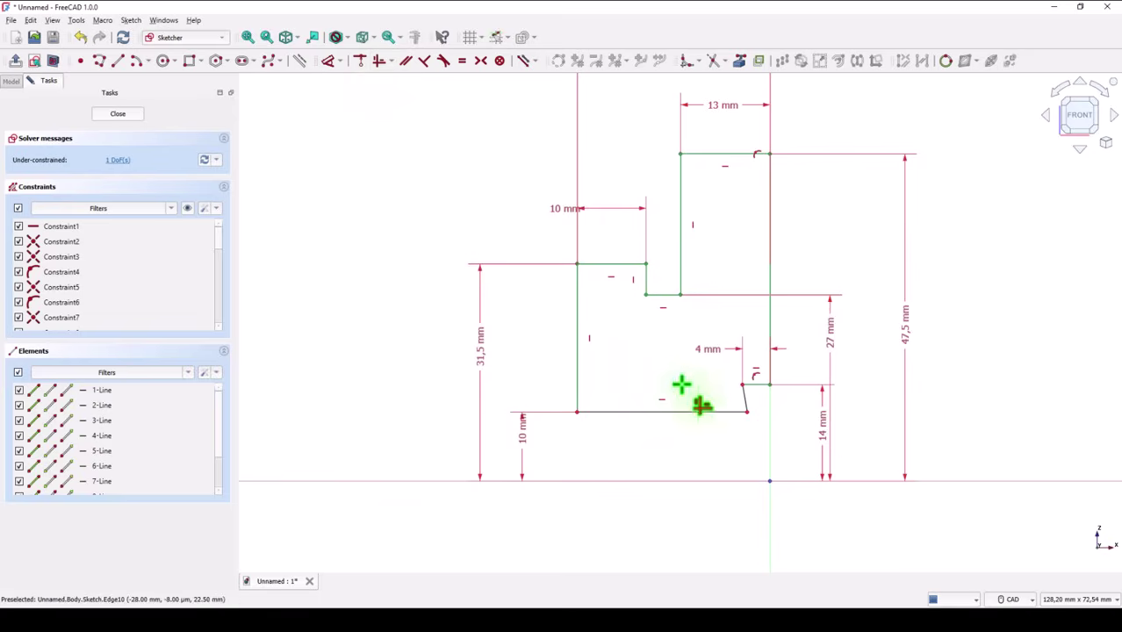
{"action": "left_click", "coordinate": [745, 400]}
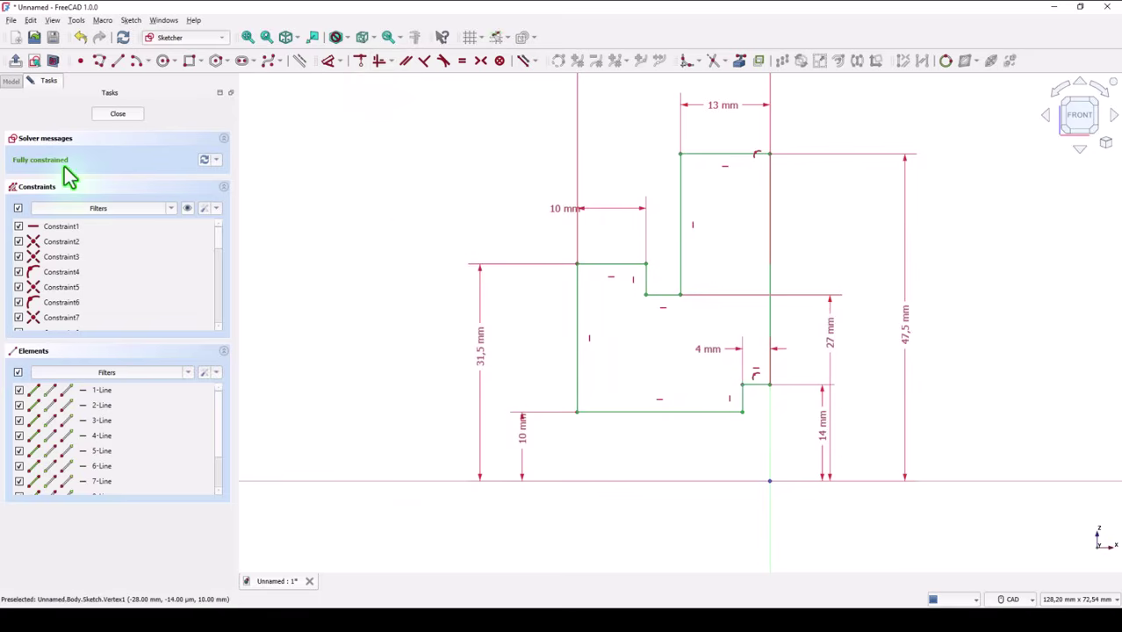
{"action": "left_click", "coordinate": [126, 119]}
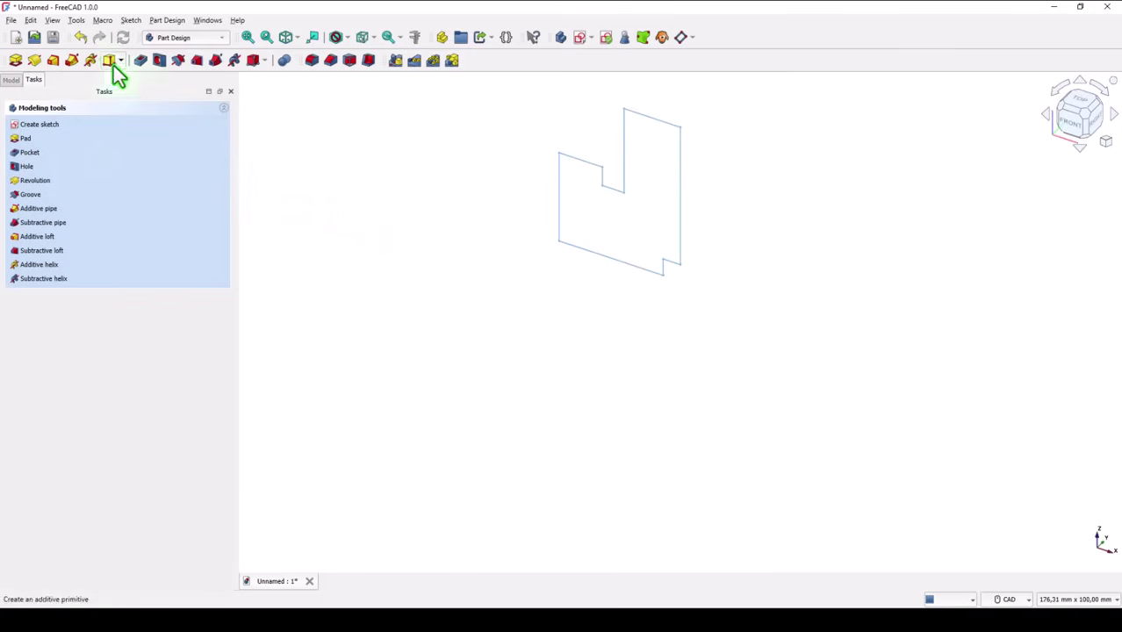
Revolve the profile sketch 360° around the base X axis.
{"action": "left_click", "coordinate": [34, 61]}
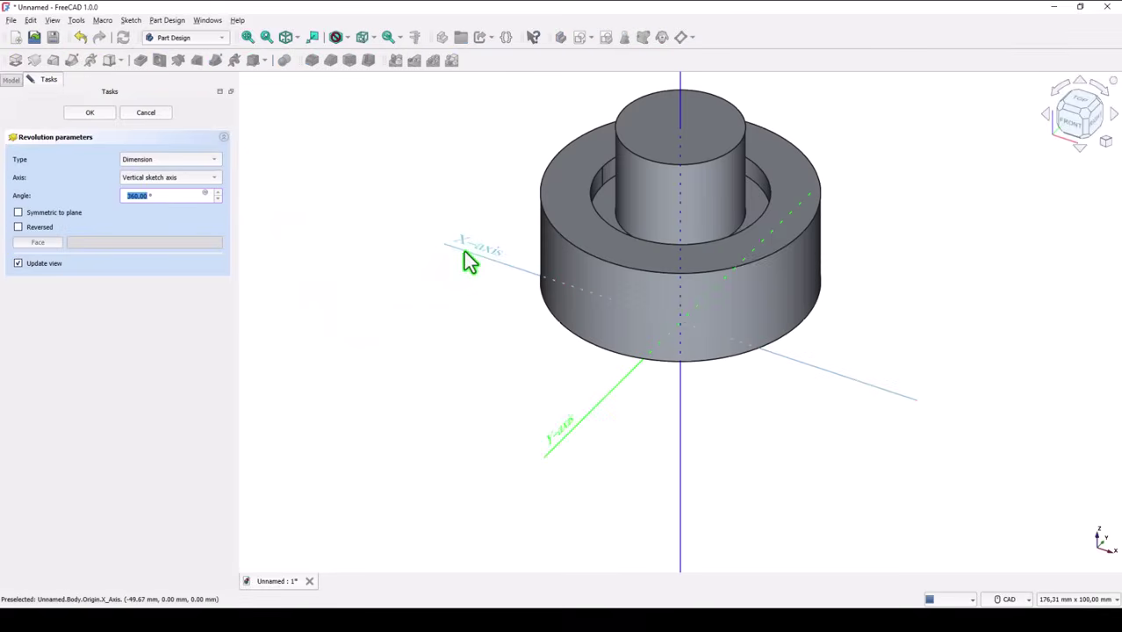
{"action": "left_click", "coordinate": [174, 180]}
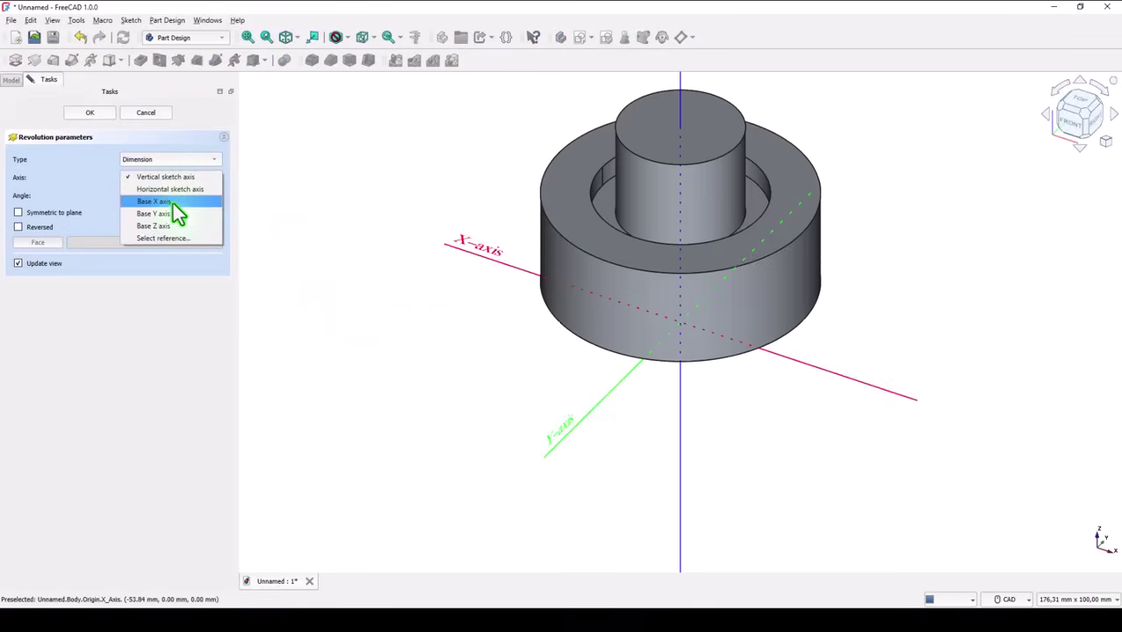
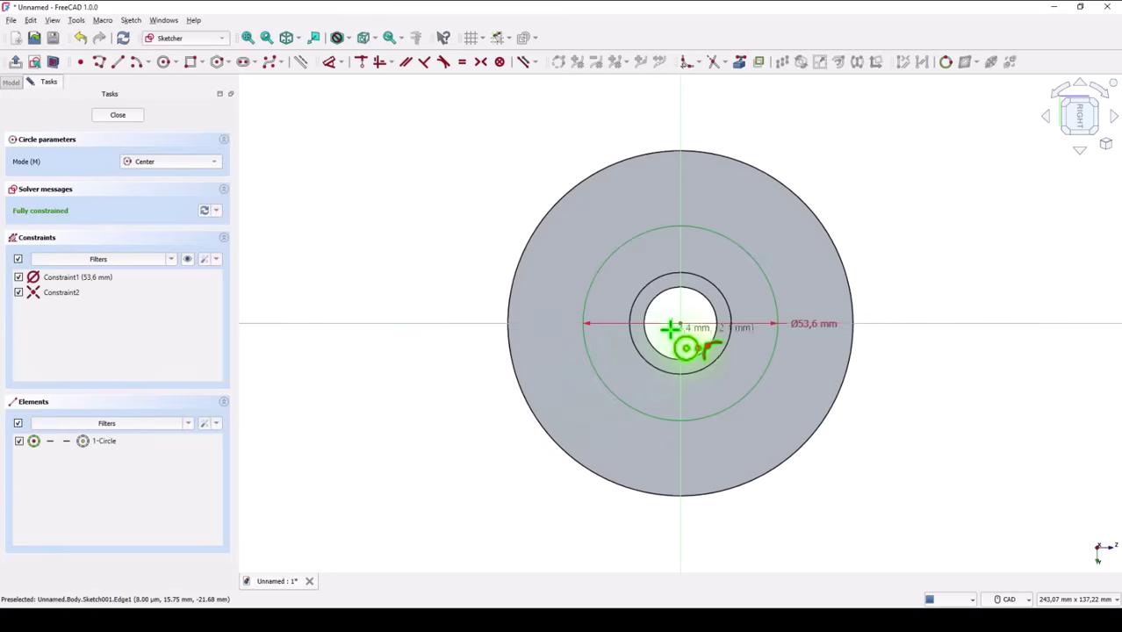
Draw a second circle with a radius of 23.7 mm centred on the origin, inside the 53.6 mm circle.
{"action": "left_click", "coordinate": [680, 324]}
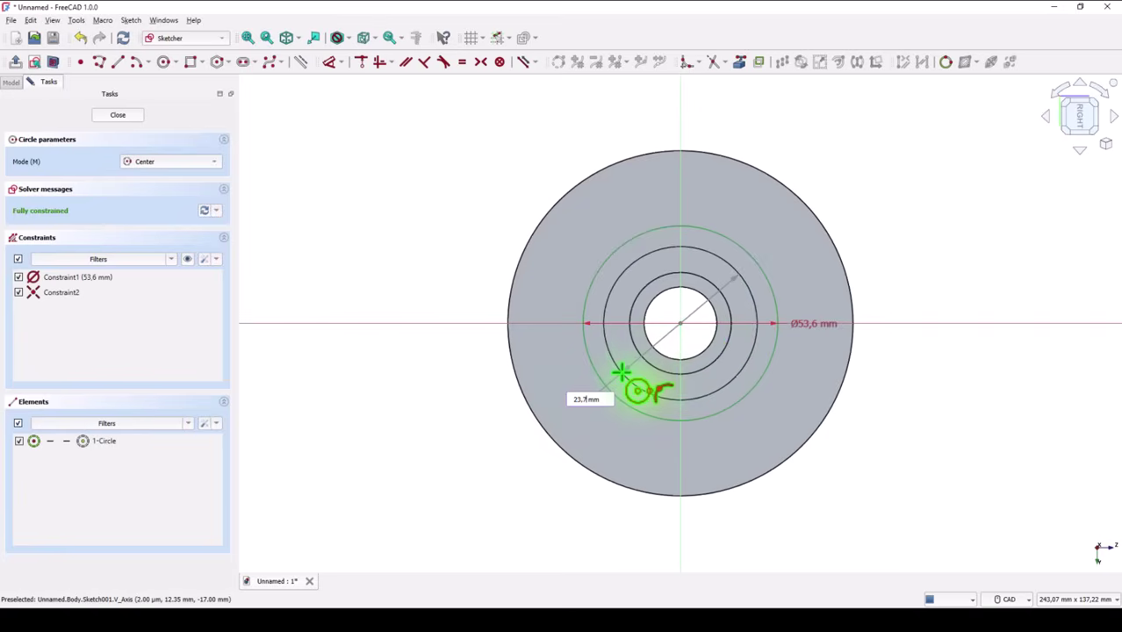
{"action": "type", "text": "23.7"}
{"action": "key", "text": "Return"}
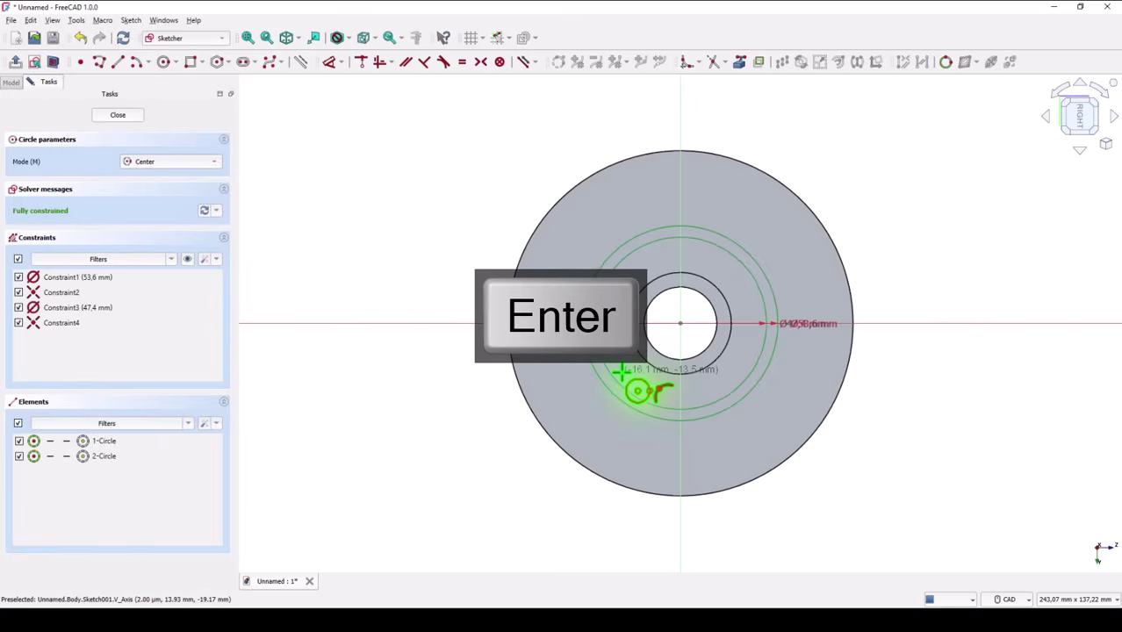
{"action": "right_click", "coordinate": [388, 180]}
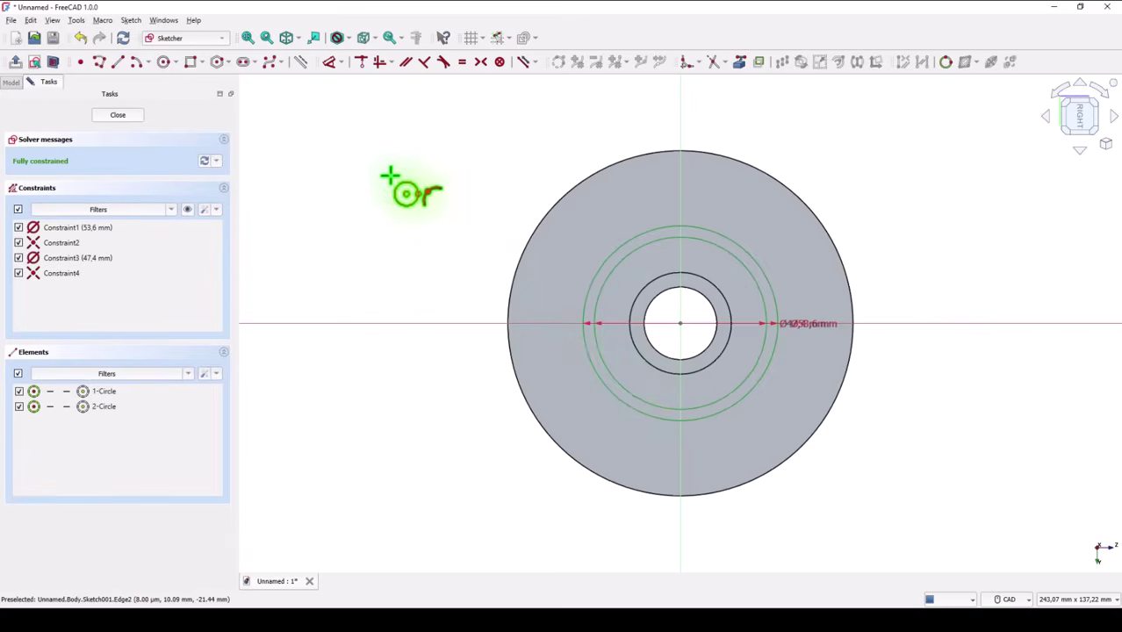
Draw two connected lines from the 53.6 mm circle to the origin and back, in the lower-left quadrant, and convert both to construction geometry.
{"action": "left_click", "coordinate": [100, 63]}
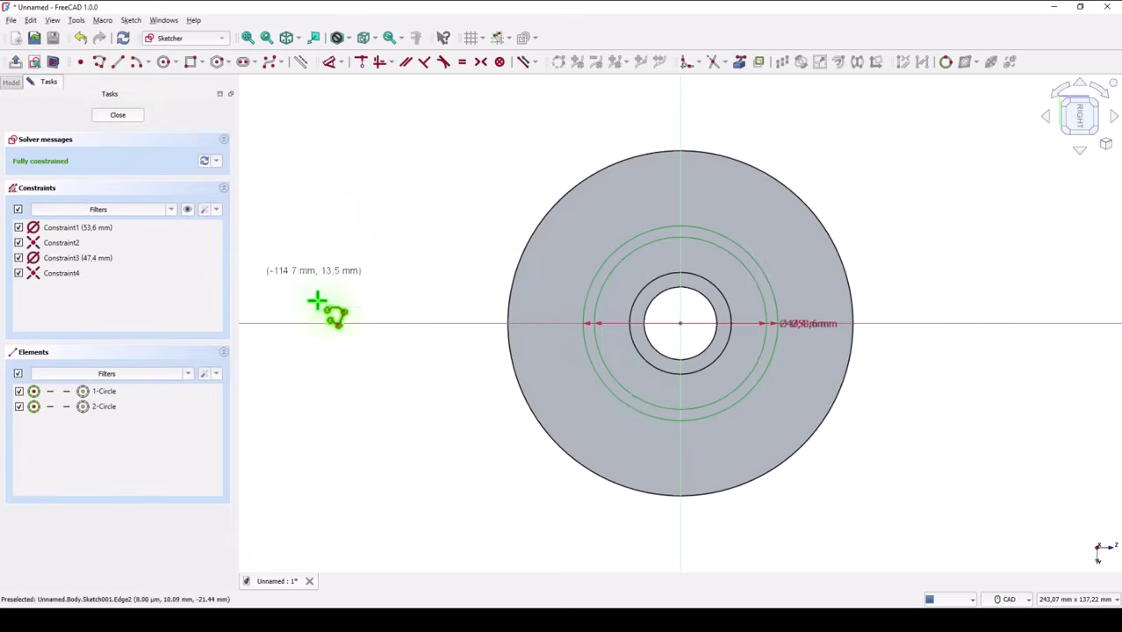
{"action": "left_click", "coordinate": [589, 362]}
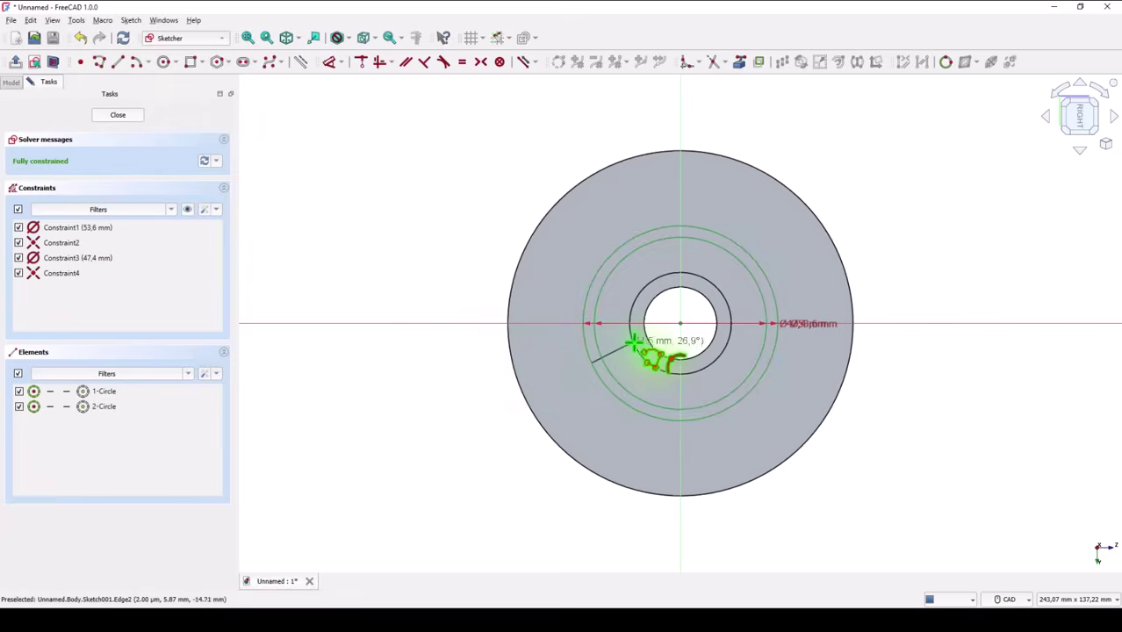
{"action": "left_click", "coordinate": [681, 325]}
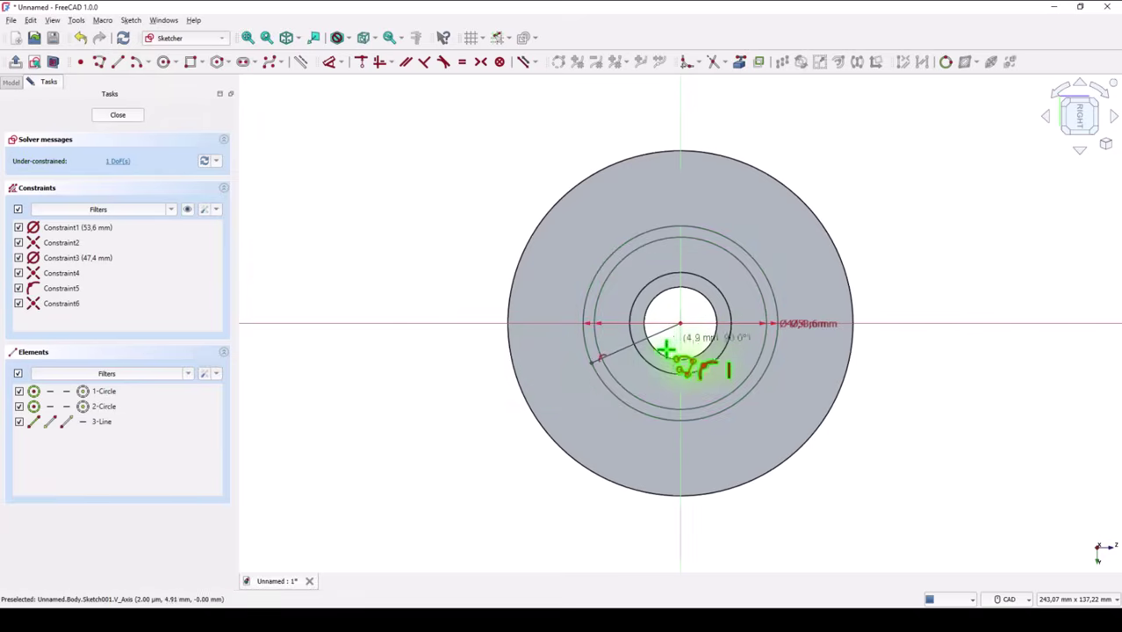
{"action": "left_click", "coordinate": [652, 416]}
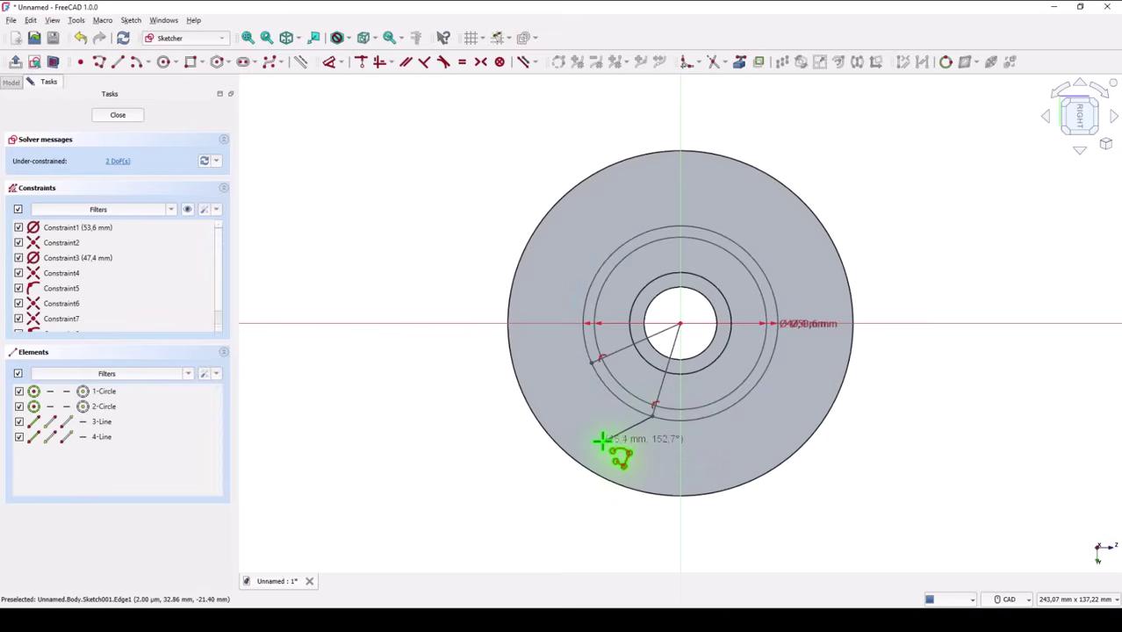
{"action": "scroll", "coordinate": [533, 377], "scroll_direction": "up", "scroll_amount": 3}
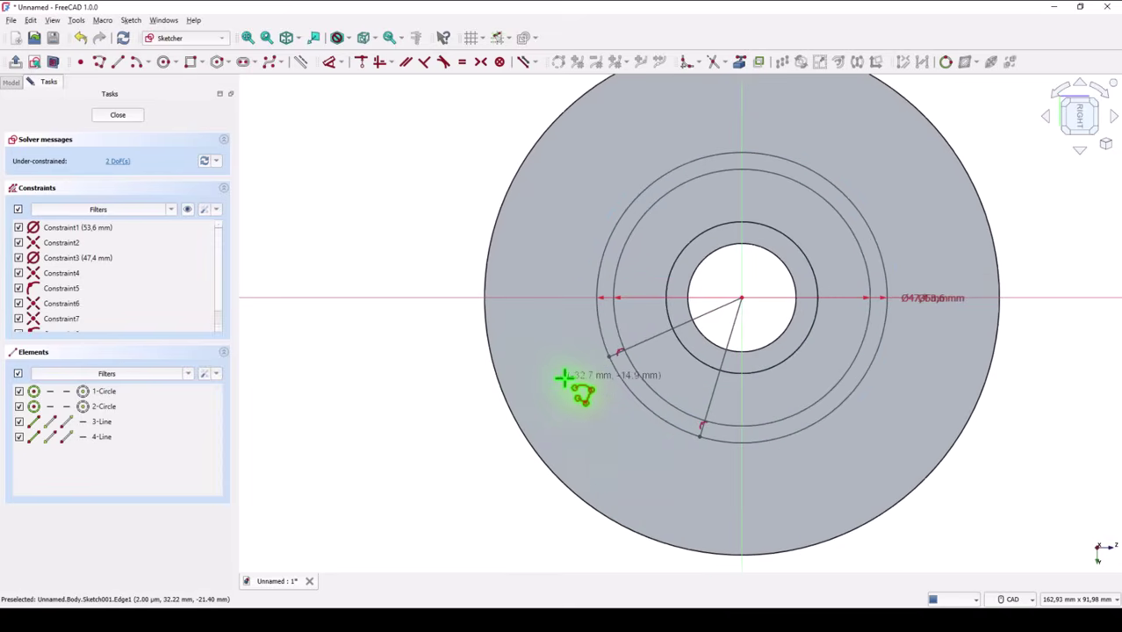
{"action": "right_click", "coordinate": [766, 321]}
{"action": "left_click_drag", "start_coordinate": [763, 311], "coordinate": [708, 317]}
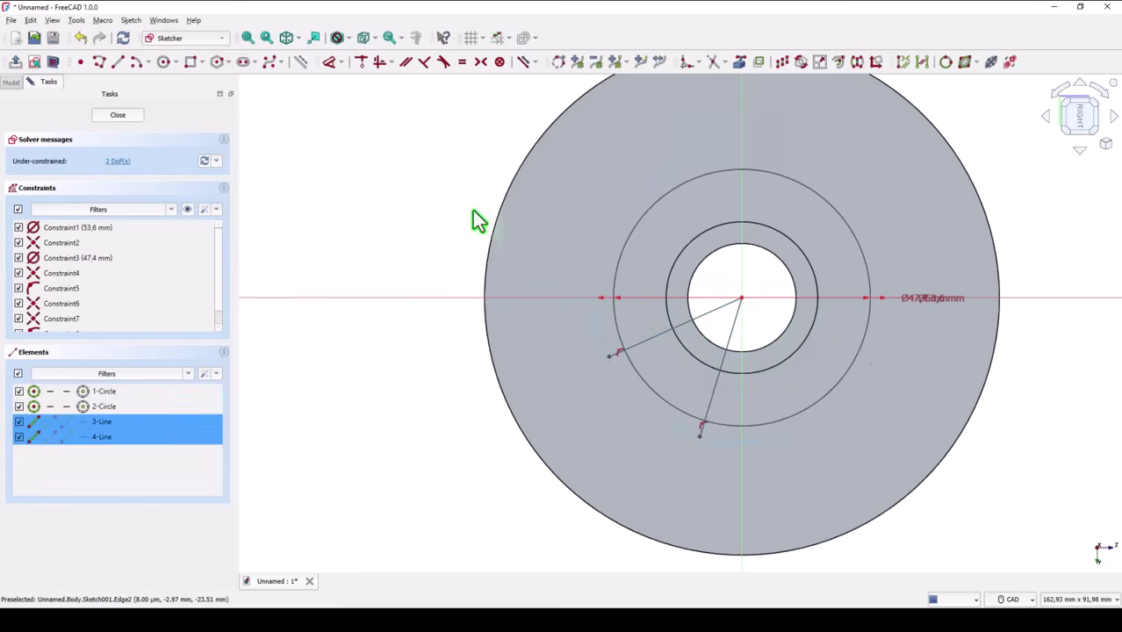
{"action": "left_click", "coordinate": [303, 63]}
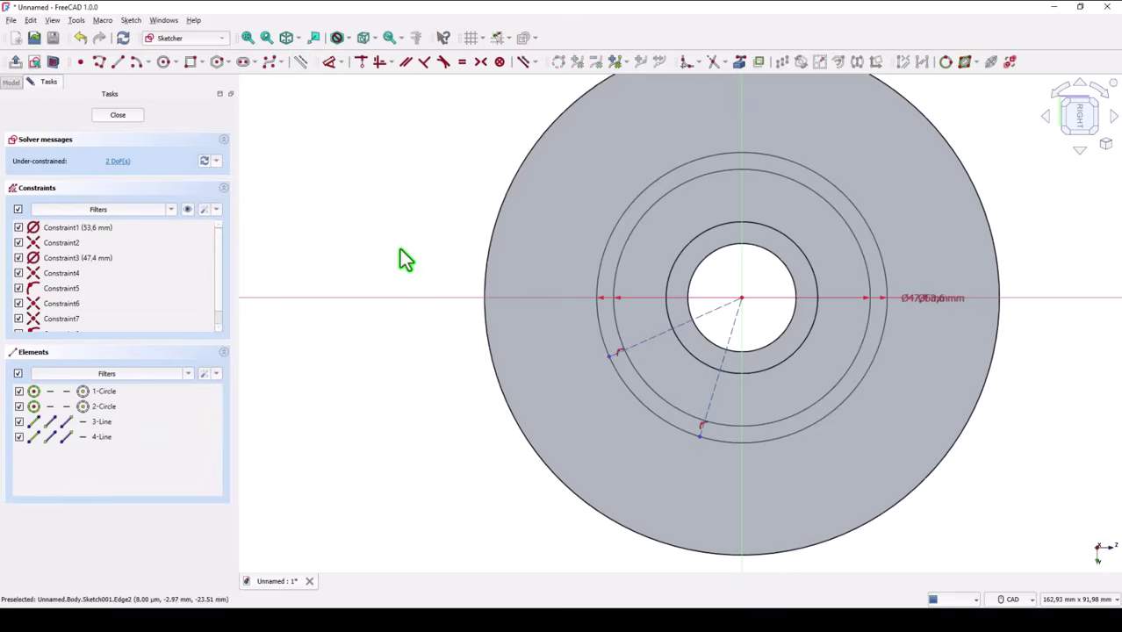
Draw a short line along each construction line, from its end on the 53.6 mm circle inward to about the 47.4 mm circle.
{"action": "left_click", "coordinate": [117, 62]}
{"action": "scroll", "coordinate": [571, 356], "scroll_direction": "up", "scroll_amount": 5}
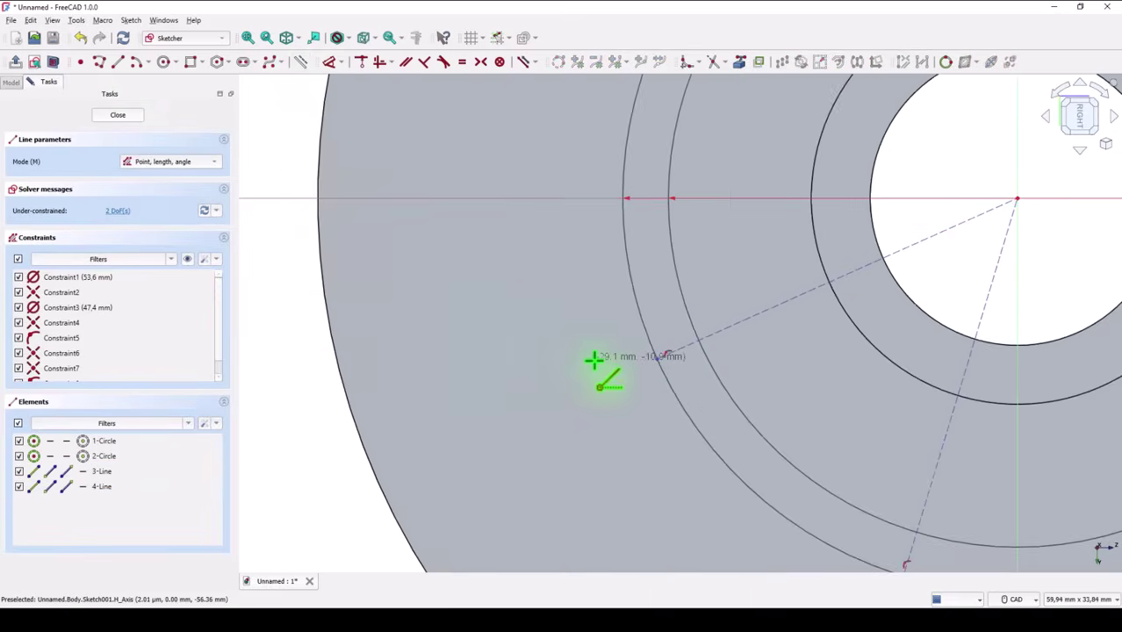
{"action": "left_click", "coordinate": [657, 357]}
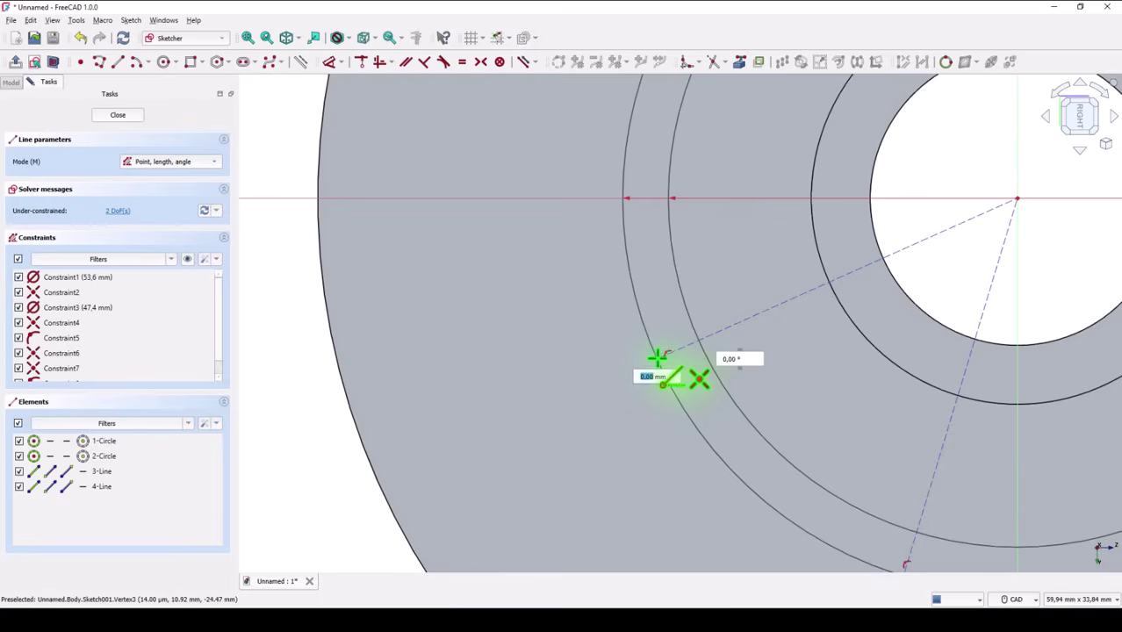
{"action": "left_click", "coordinate": [700, 342]}
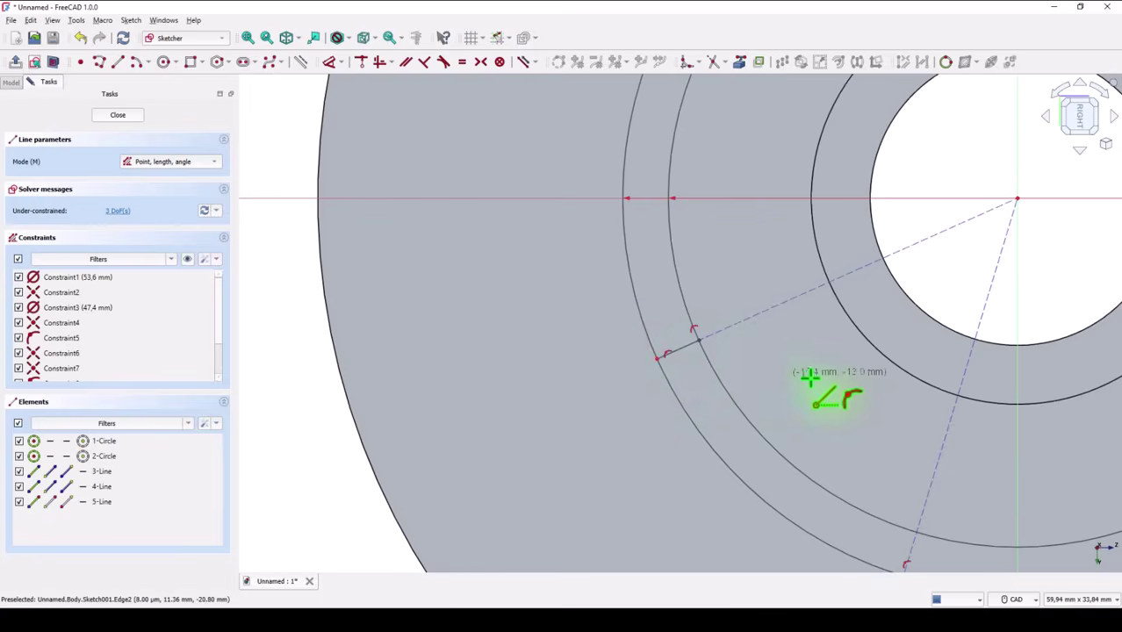
{"action": "middle_click_drag", "start_coordinate": [808, 379], "coordinate": [699, 272]}
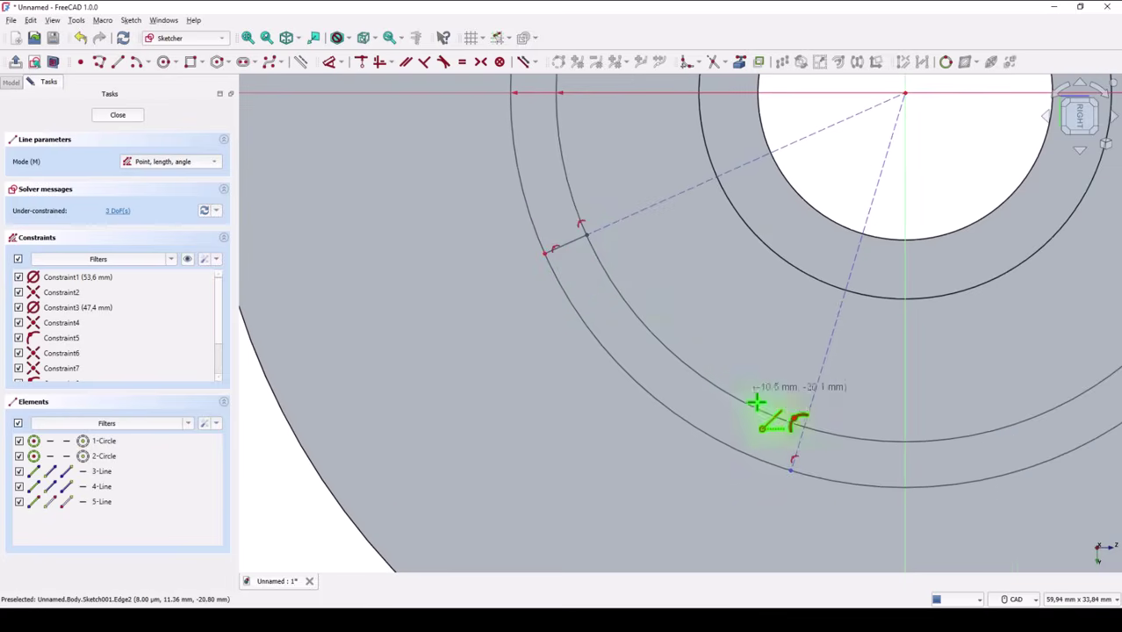
{"action": "left_click", "coordinate": [791, 464]}
{"action": "left_click", "coordinate": [805, 428]}
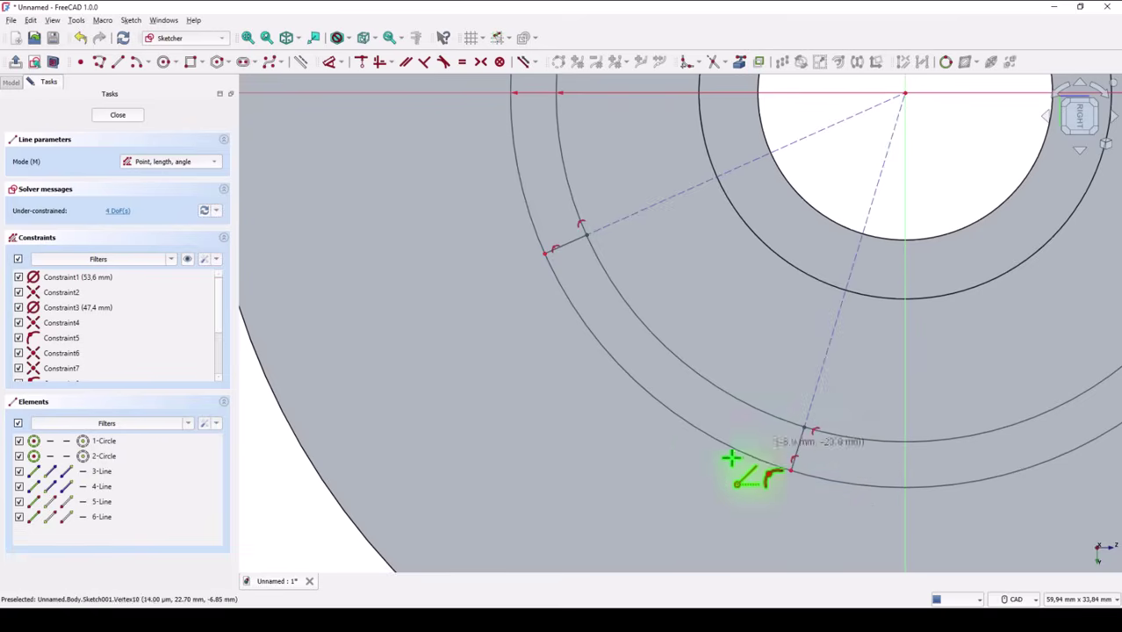
Dimension the angle between the horizontal axis and the upper construction line as 7°.
{"action": "scroll", "coordinate": [462, 341], "scroll_direction": "down", "scroll_amount": 3}
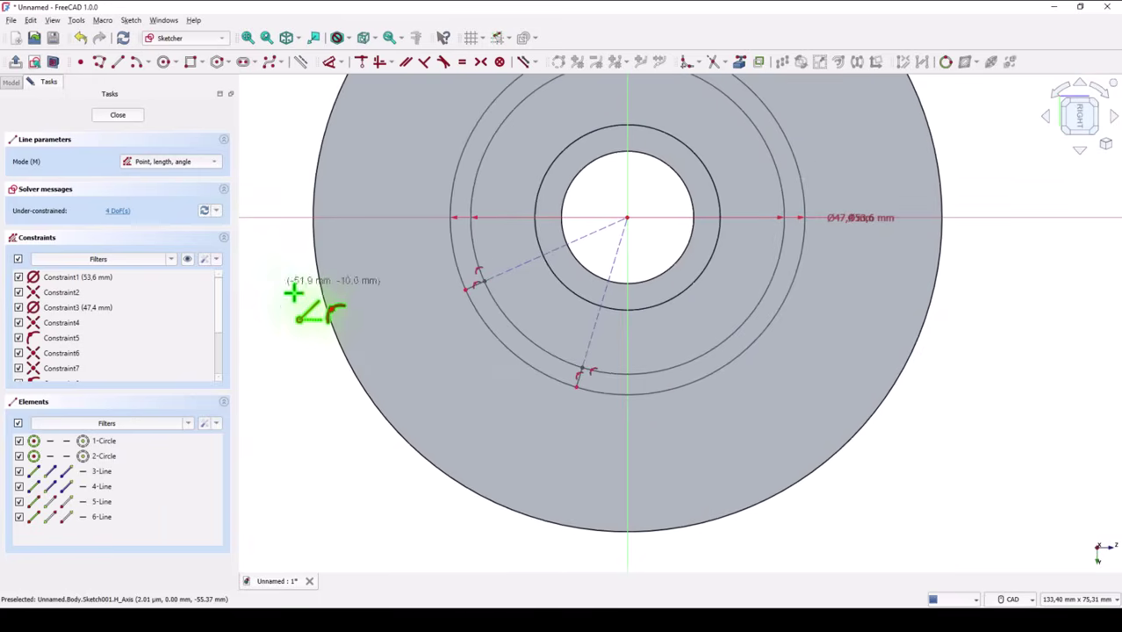
{"action": "scroll", "coordinate": [376, 374], "scroll_direction": "down", "scroll_amount": 2}
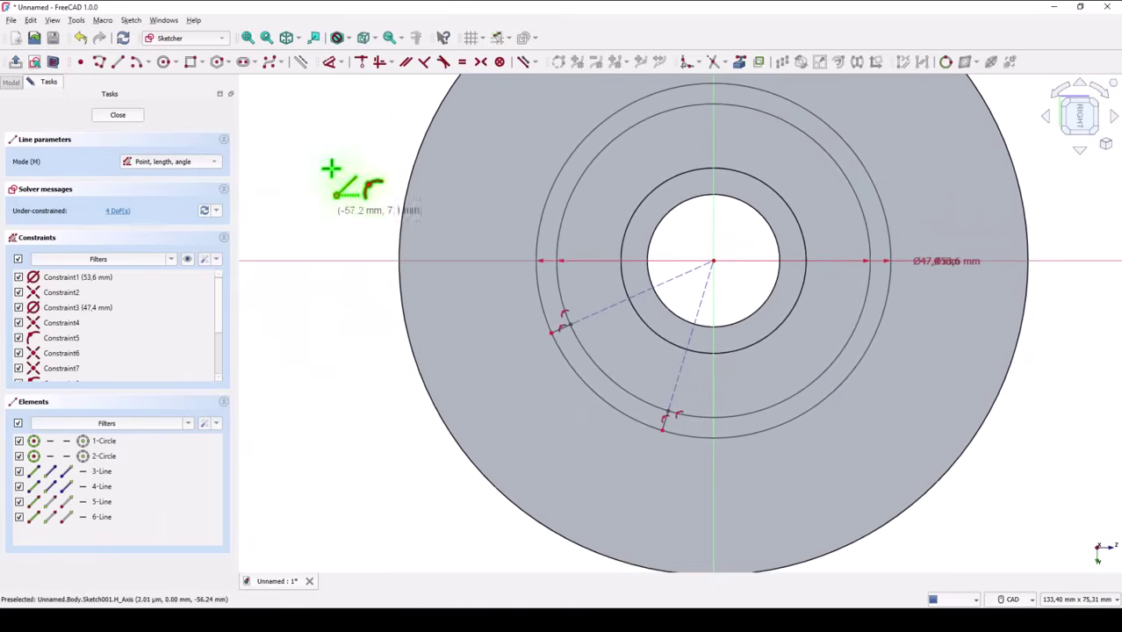
{"action": "left_click", "coordinate": [331, 63]}
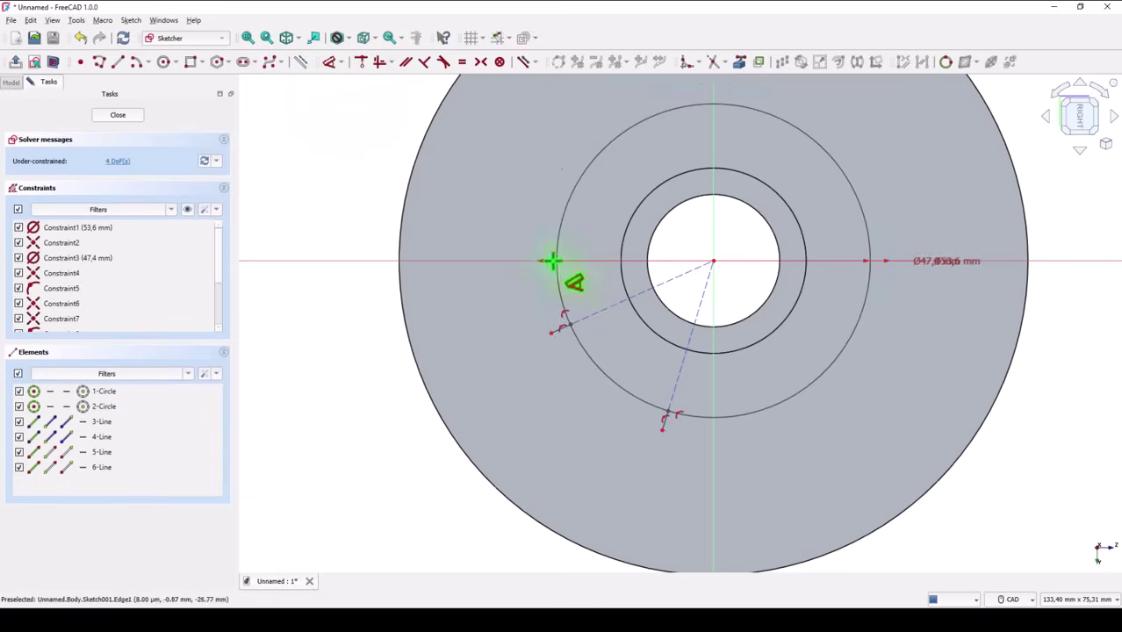
{"action": "left_click", "coordinate": [392, 258]}
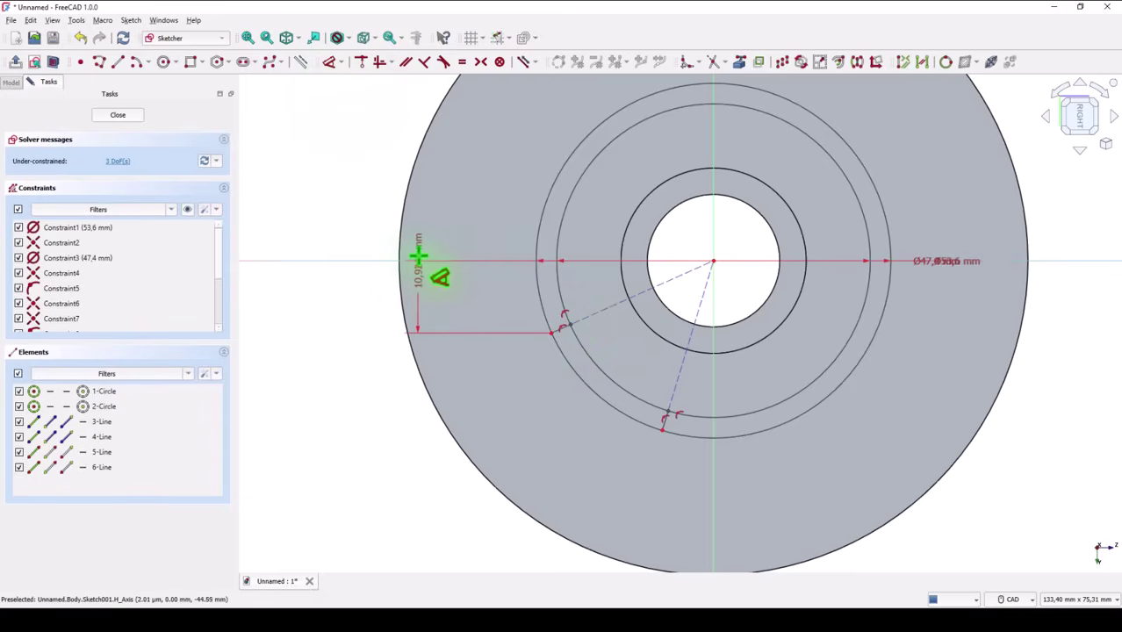
{"action": "left_click", "coordinate": [339, 307]}
{"action": "type", "text": "7"}
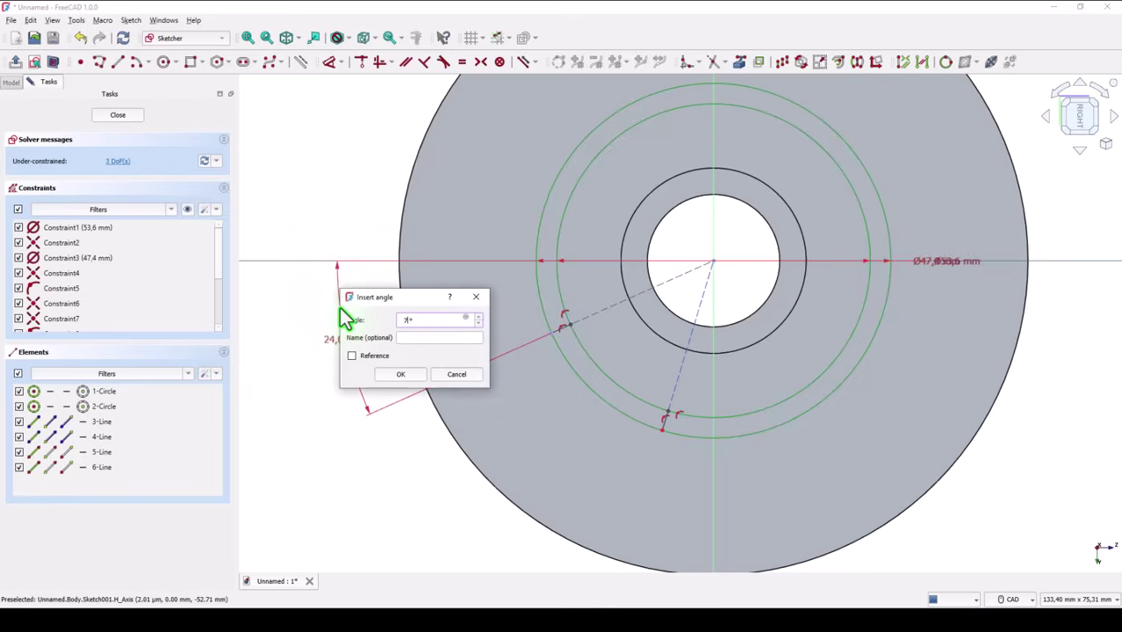
{"action": "key", "text": "Return"}
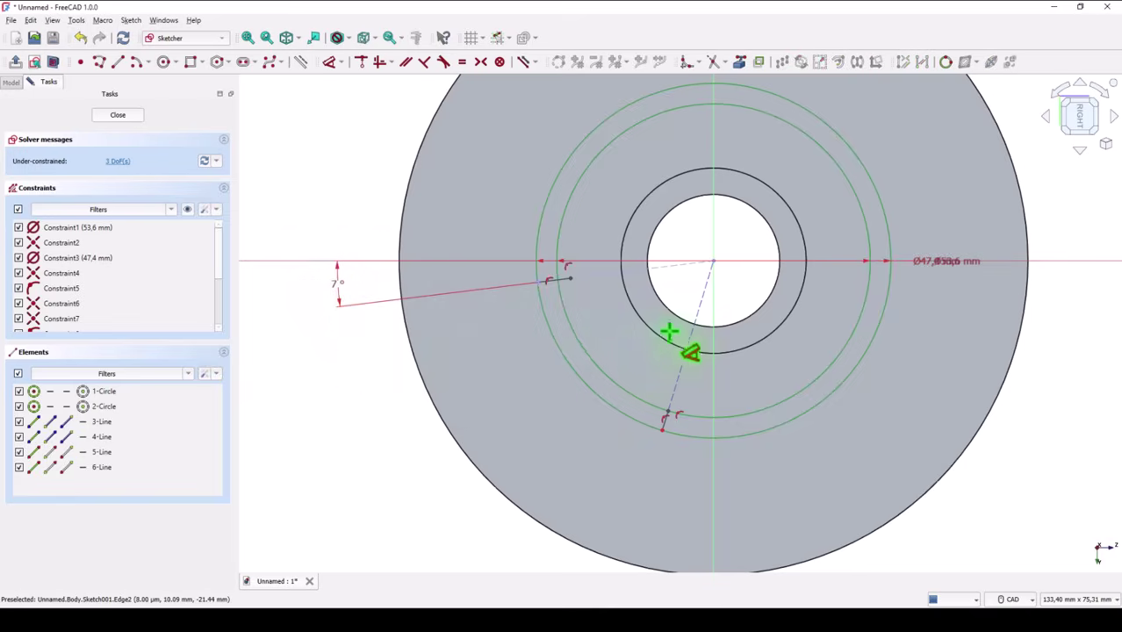
Dimension the angle between the two construction lines as 62°.
{"action": "left_click_drag", "start_coordinate": [703, 322], "coordinate": [688, 290]}
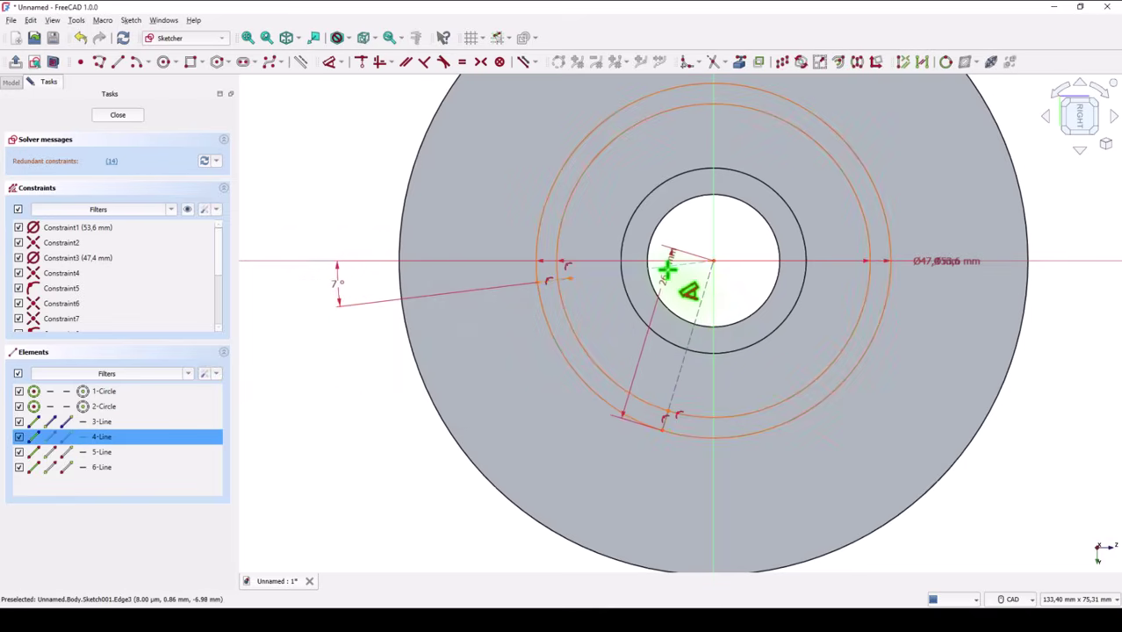
{"action": "left_click", "coordinate": [668, 268]}
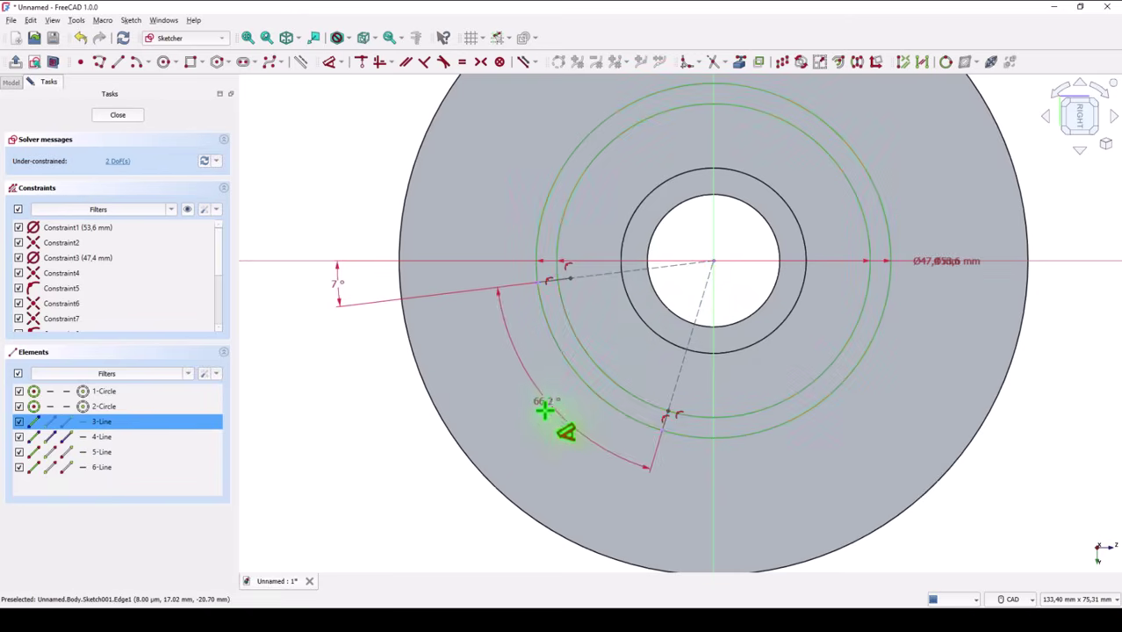
{"action": "left_click", "coordinate": [536, 409]}
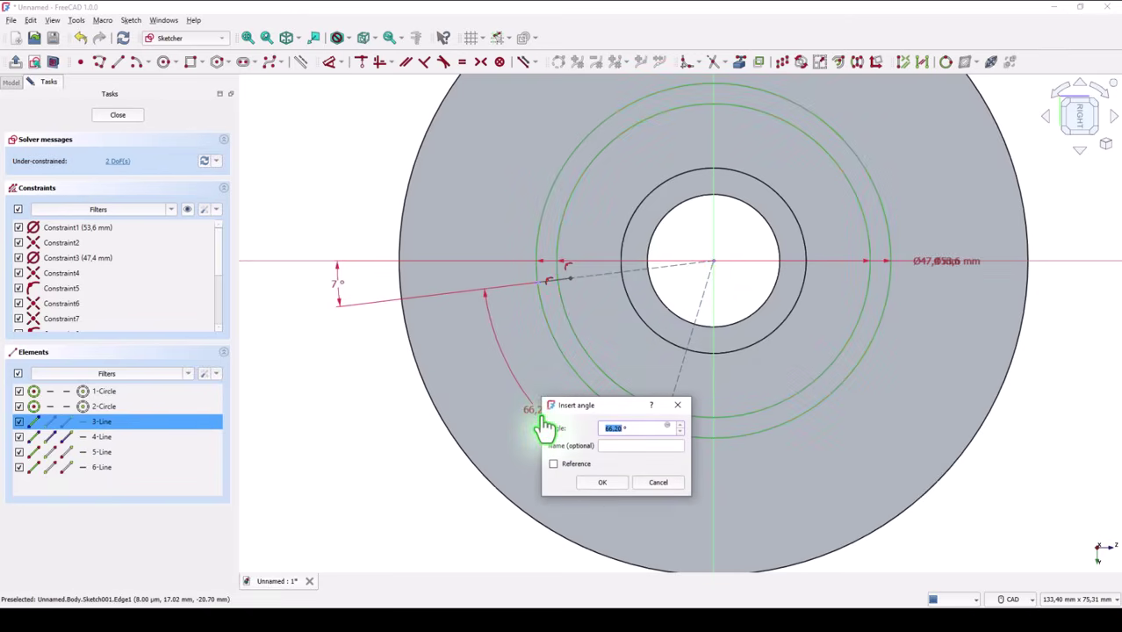
{"action": "type", "text": "62"}
{"action": "key", "text": "Return"}
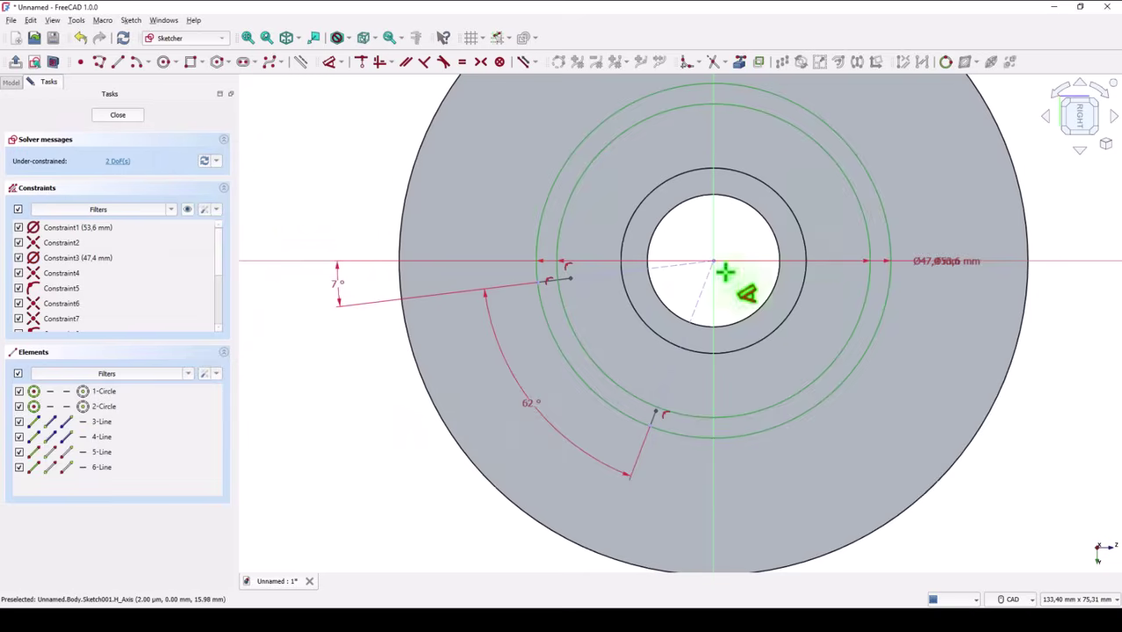
Trim both circles so that only the arcs between the two short radial lines remain.
{"action": "left_click", "coordinate": [714, 64]}
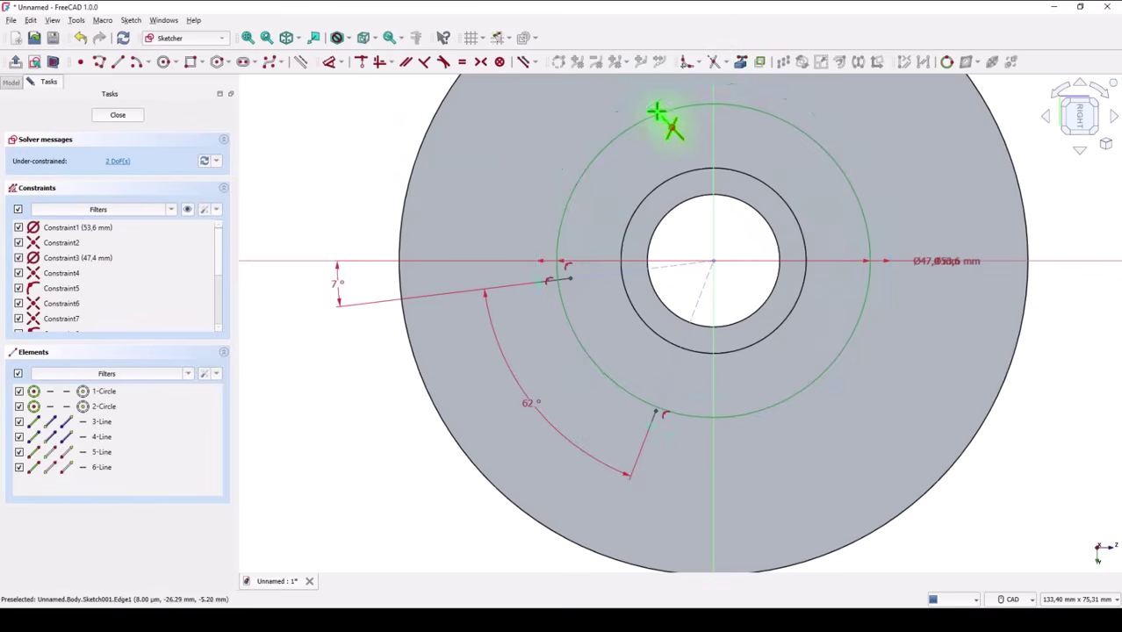
{"action": "left_click", "coordinate": [597, 136]}
{"action": "left_click", "coordinate": [603, 148]}
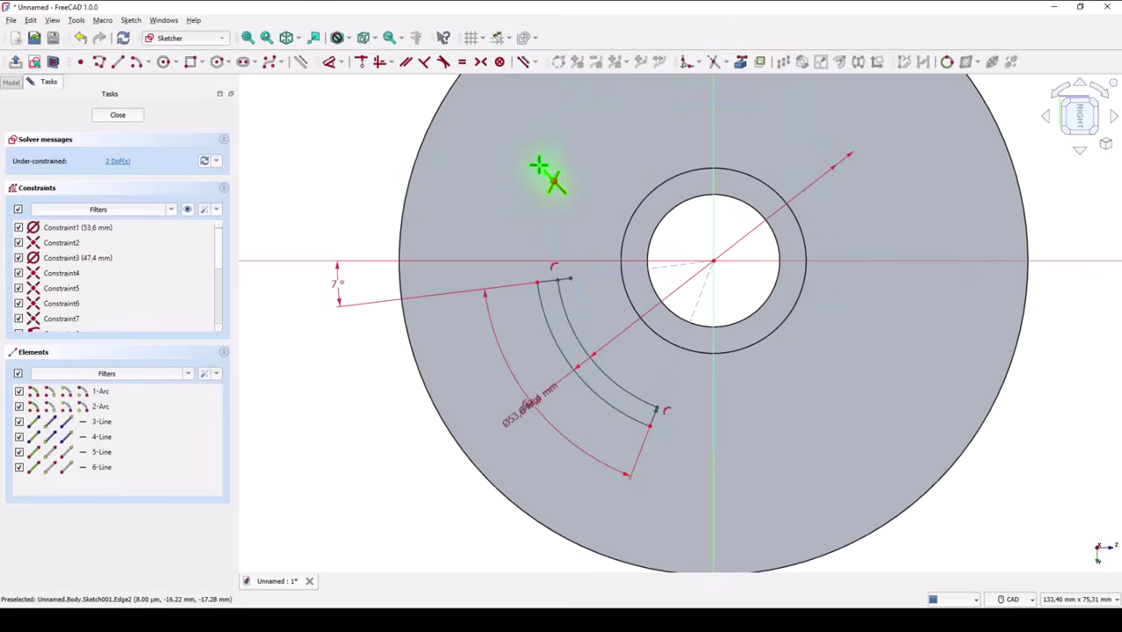
Try to trim the part of the upper short line that extends past the inner arc.
{"action": "scroll", "coordinate": [615, 294], "scroll_direction": "up", "scroll_amount": 1}
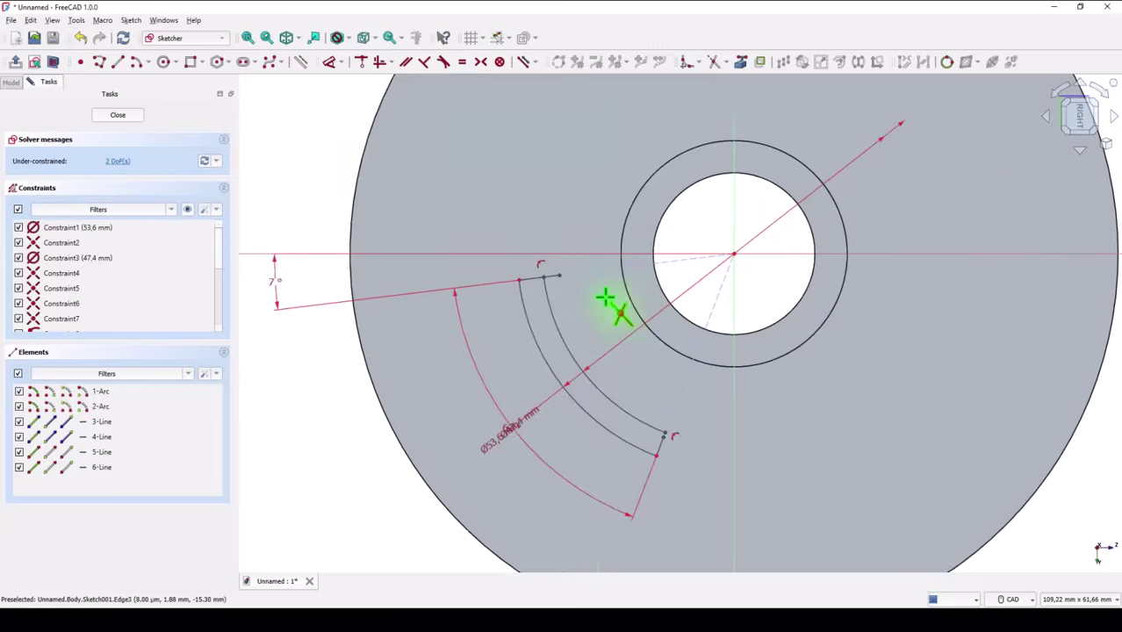
{"action": "scroll", "coordinate": [606, 300], "scroll_direction": "up", "scroll_amount": 3}
{"action": "left_click", "coordinate": [501, 250]}
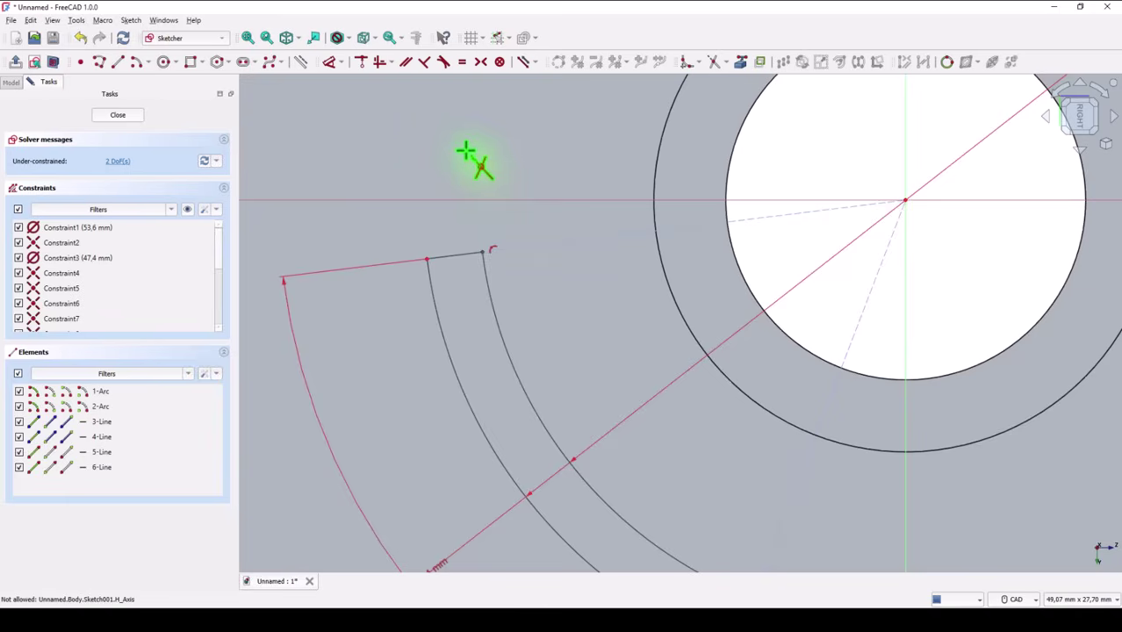
{"action": "key", "text": "ctrl+z"}
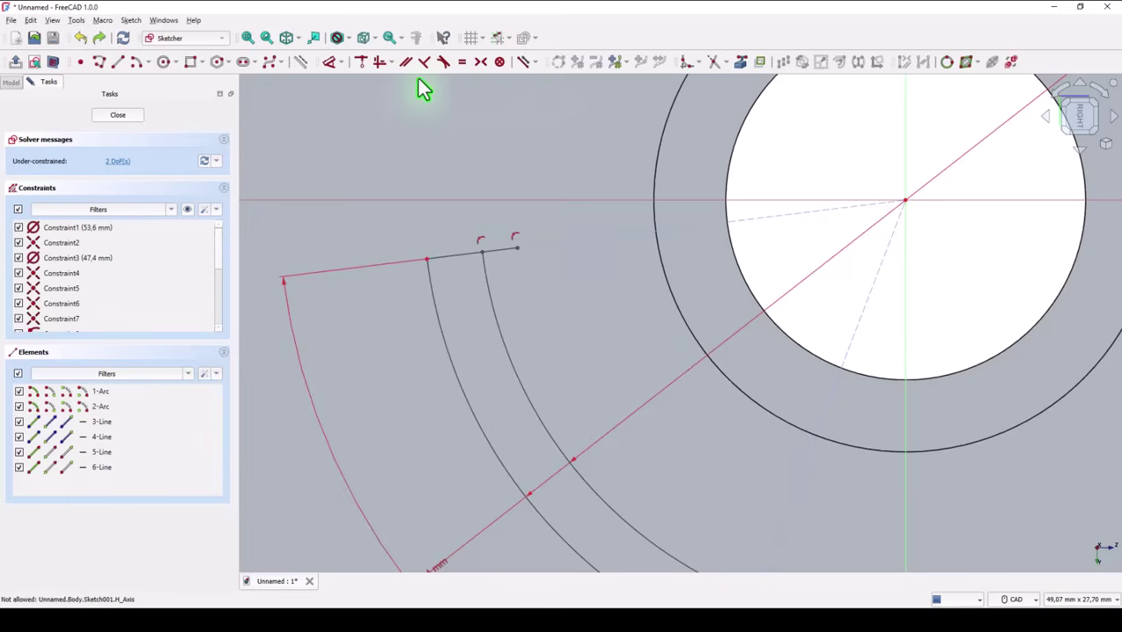
Make the inner end of each short radial line coincident with the matching endpoint of the inner arc.
{"action": "left_click", "coordinate": [361, 61]}
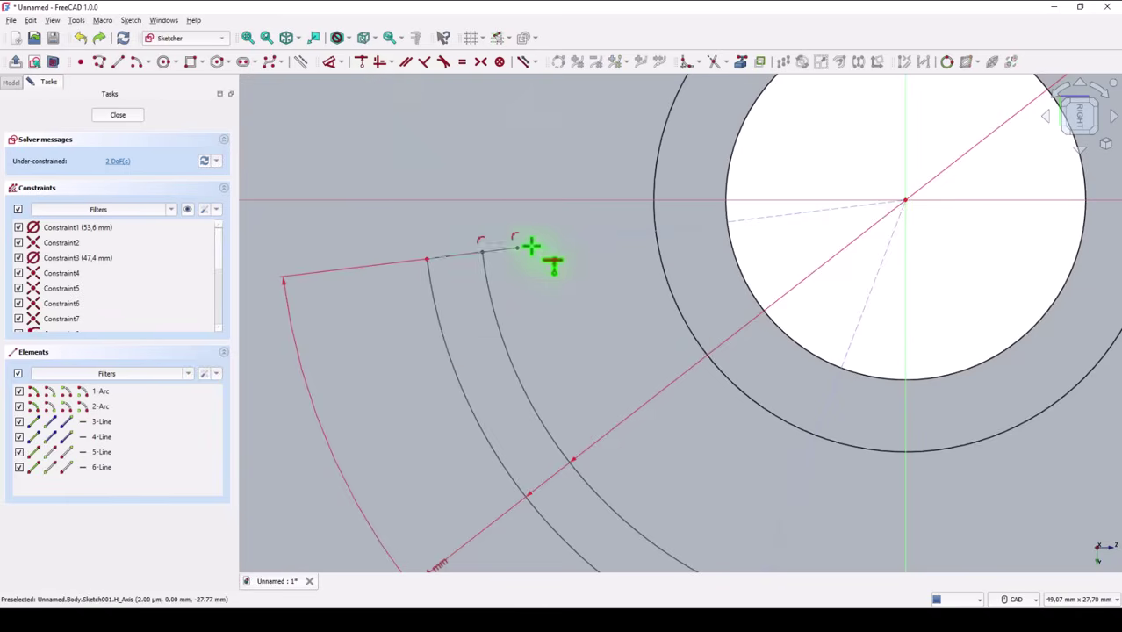
{"action": "left_click", "coordinate": [482, 252]}
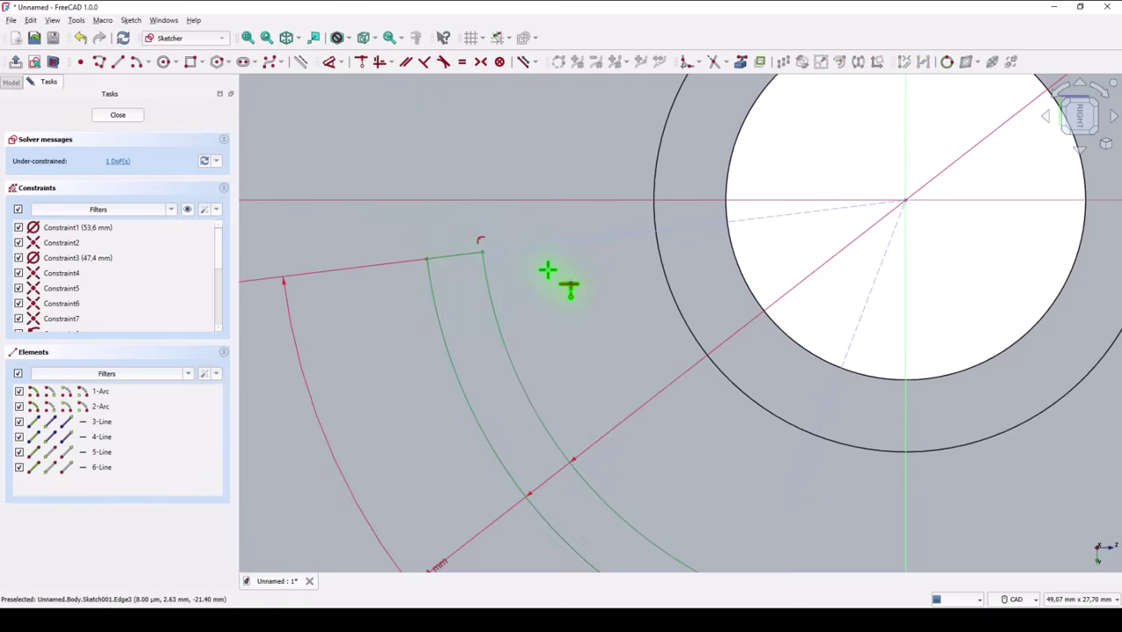
{"action": "scroll", "coordinate": [547, 255], "scroll_direction": "down", "scroll_amount": 3}
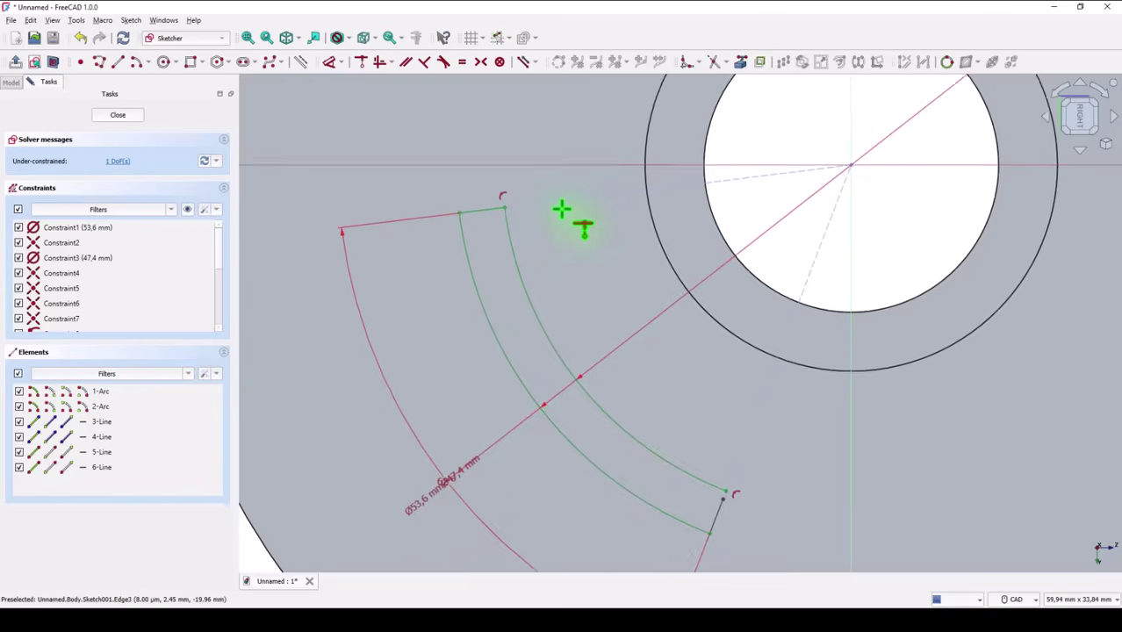
{"action": "right_click", "coordinate": [571, 175]}
{"action": "key", "text": "c"}
{"action": "scroll", "coordinate": [720, 417], "scroll_direction": "up", "scroll_amount": 3}
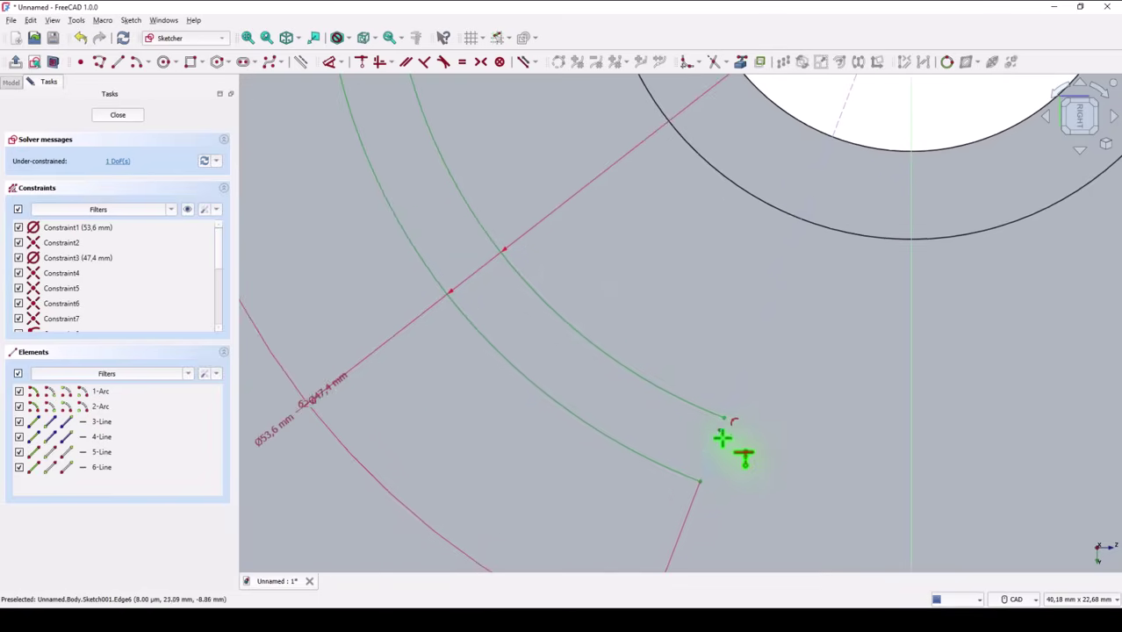
{"action": "left_click", "coordinate": [719, 433]}
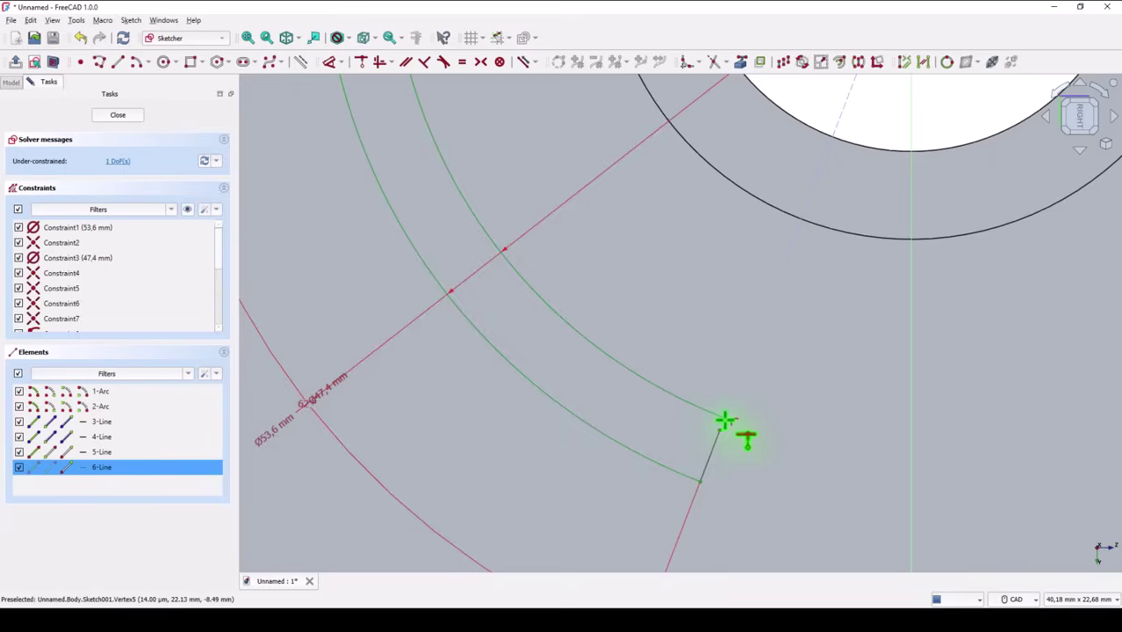
{"action": "left_click", "coordinate": [724, 419]}
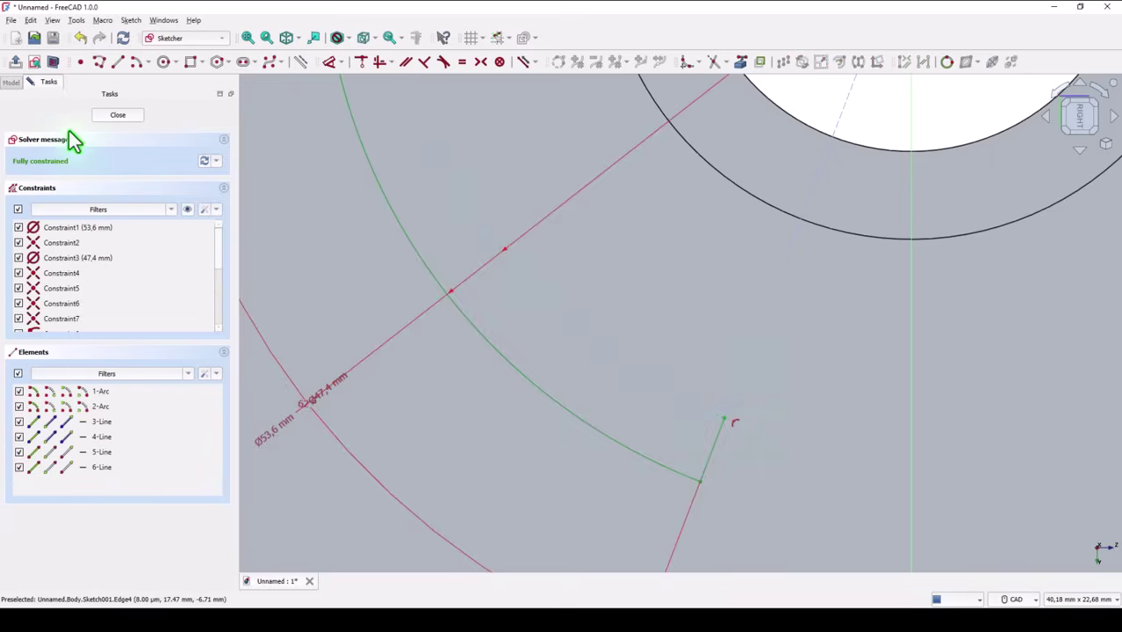
Close the curved segment sketch and pad it outward from the disc face.
{"action": "left_click", "coordinate": [136, 118]}
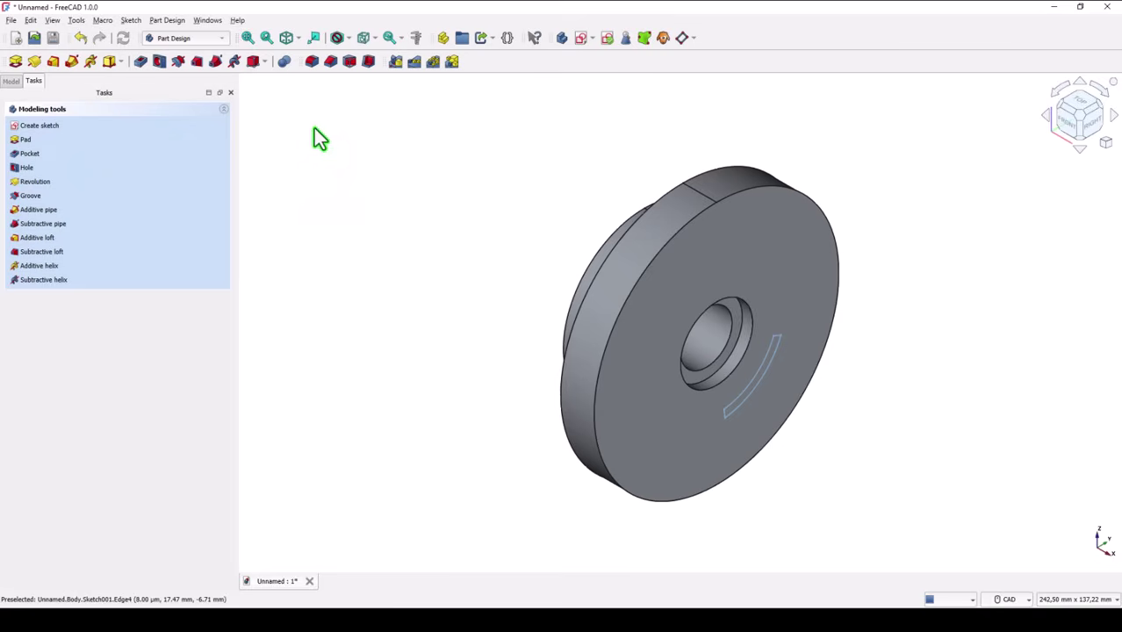
{"action": "left_click", "coordinate": [20, 63]}
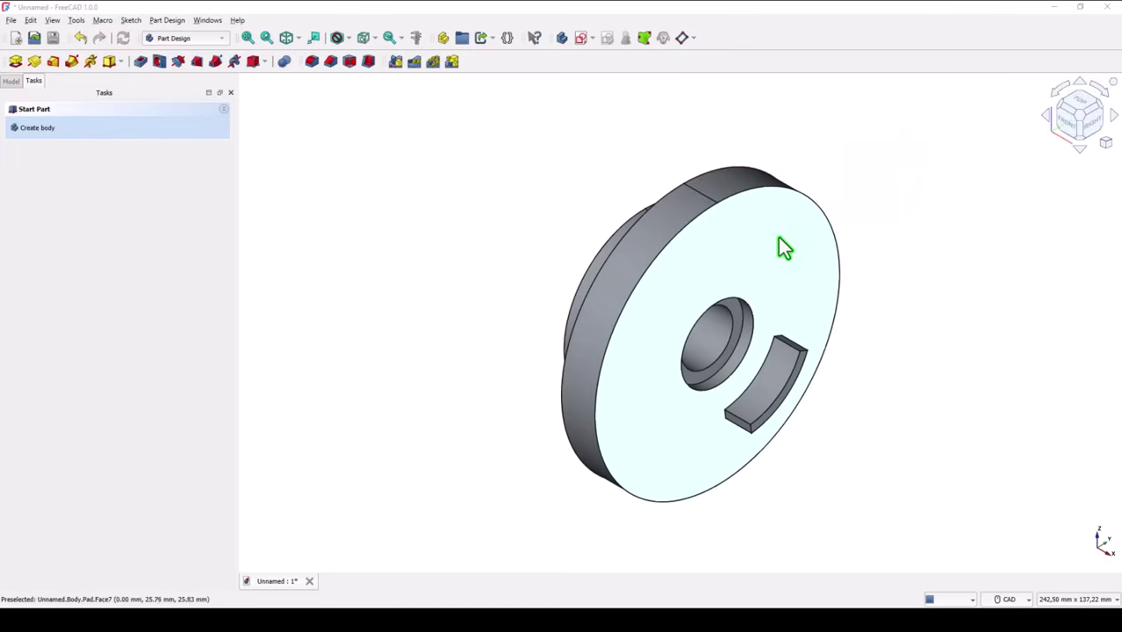
Start a sketch on the disc's front face and link the disc's outer circular edge as external geometry.
{"action": "left_click", "coordinate": [777, 238]}
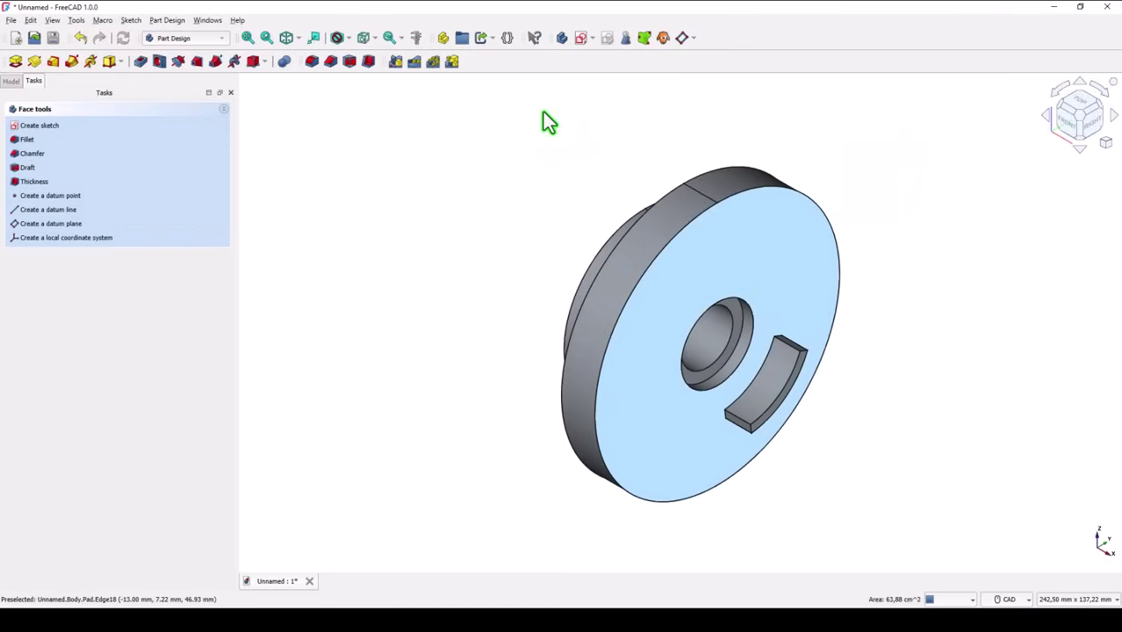
{"action": "left_click", "coordinate": [580, 36]}
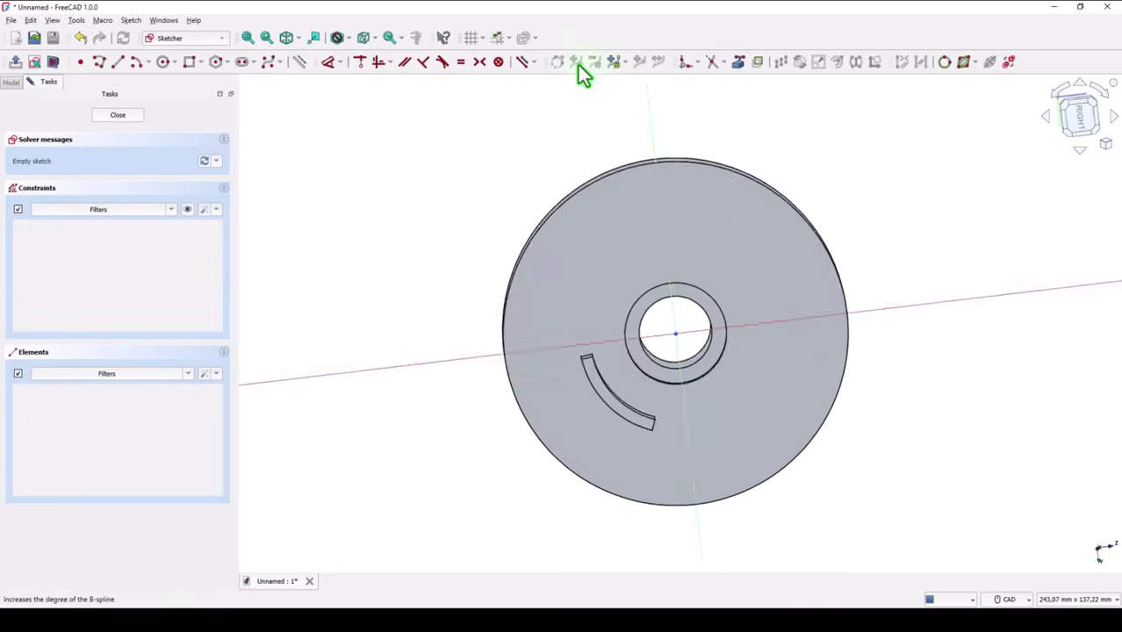
{"action": "left_click", "coordinate": [99, 62]}
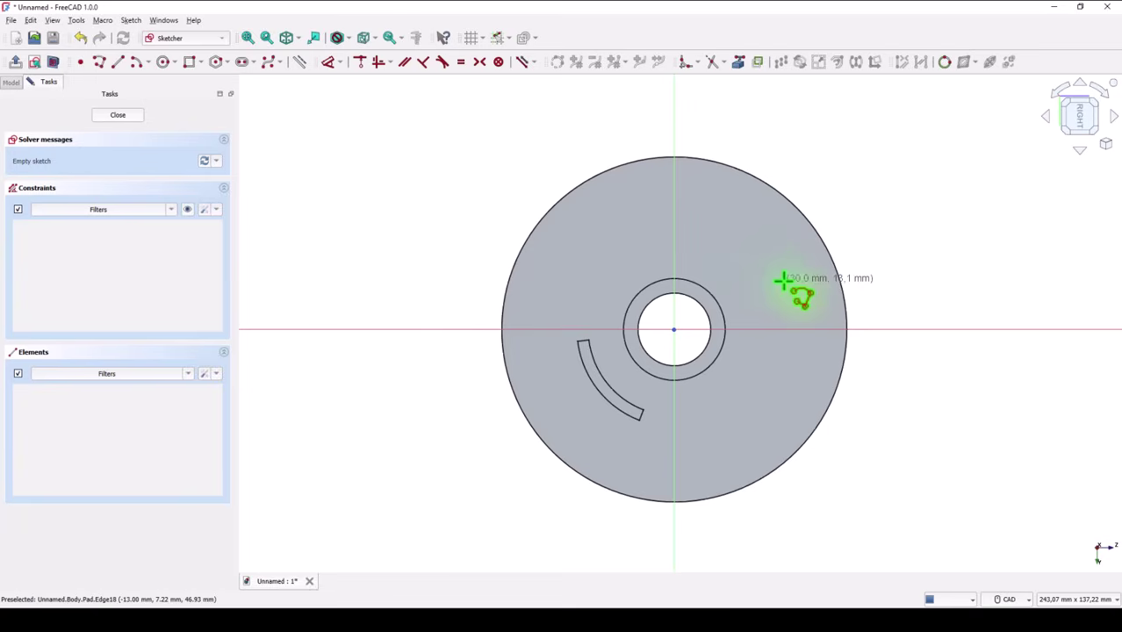
{"action": "left_click", "coordinate": [738, 63]}
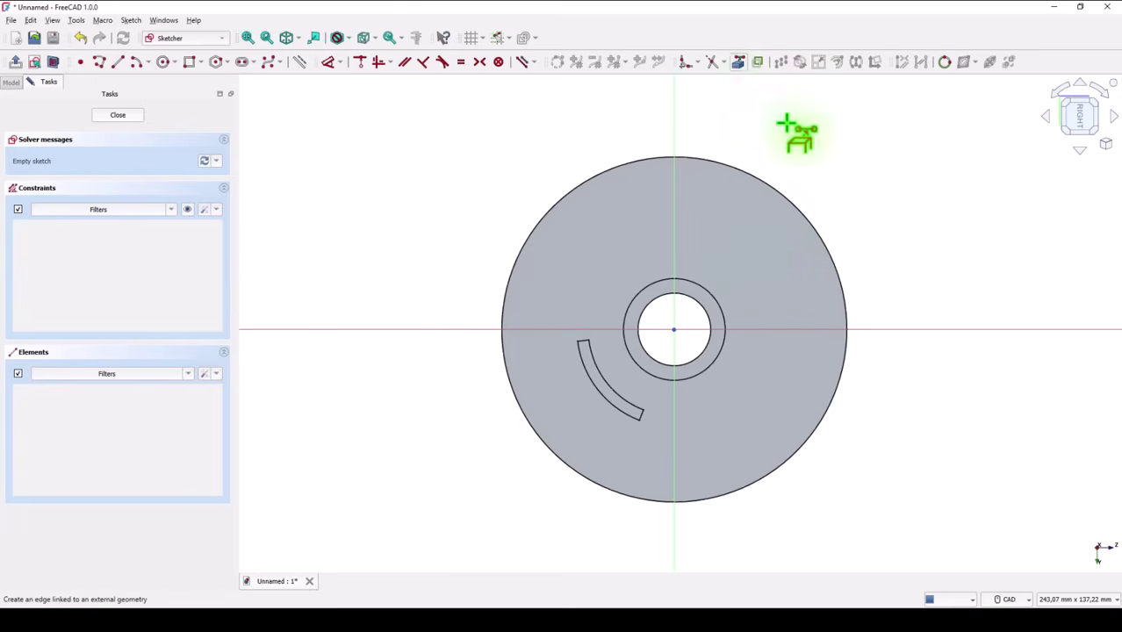
{"action": "left_click", "coordinate": [829, 254]}
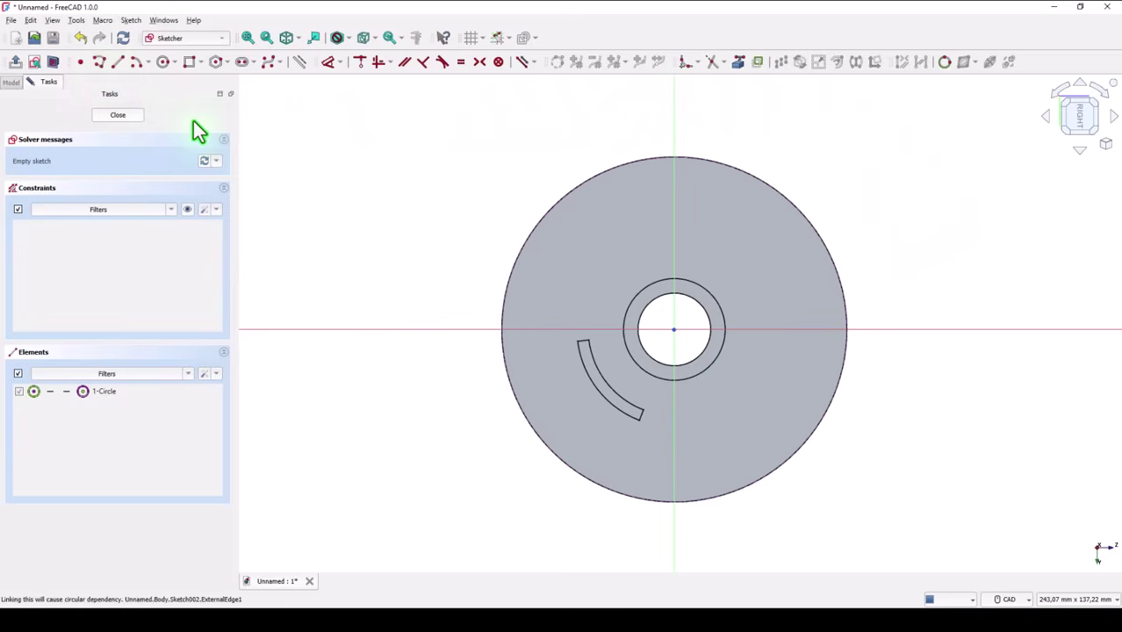
Draw a notch corner: a horizontal line inward from the disc's outer edge, then a vertical line about 24 mm long back to that edge.
{"action": "left_click", "coordinate": [423, 62]}
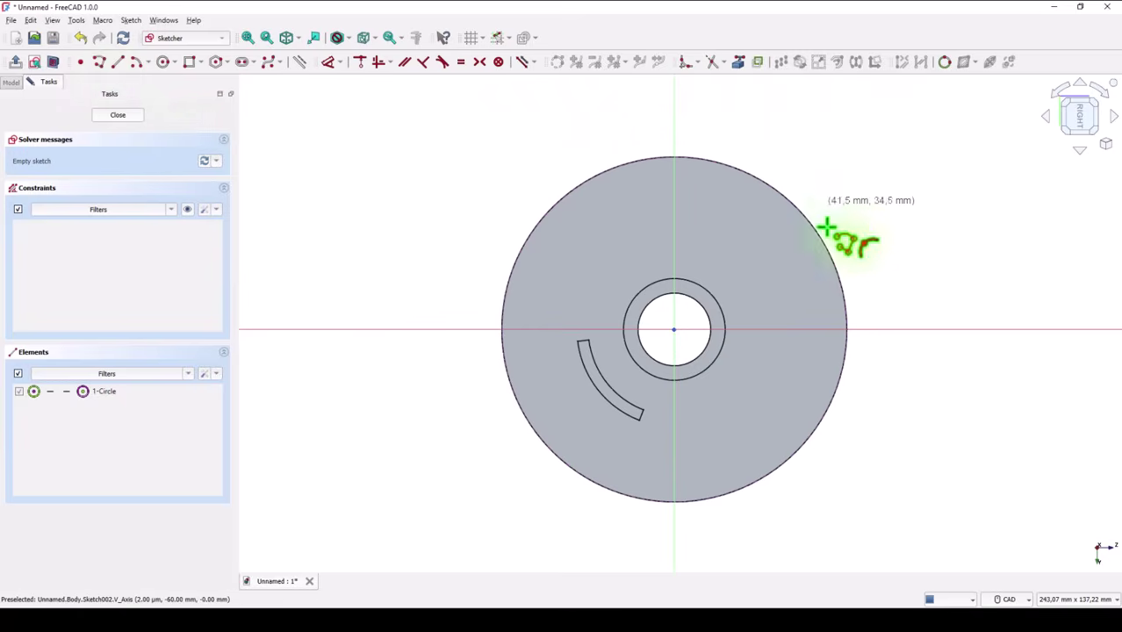
{"action": "key", "text": "h"}
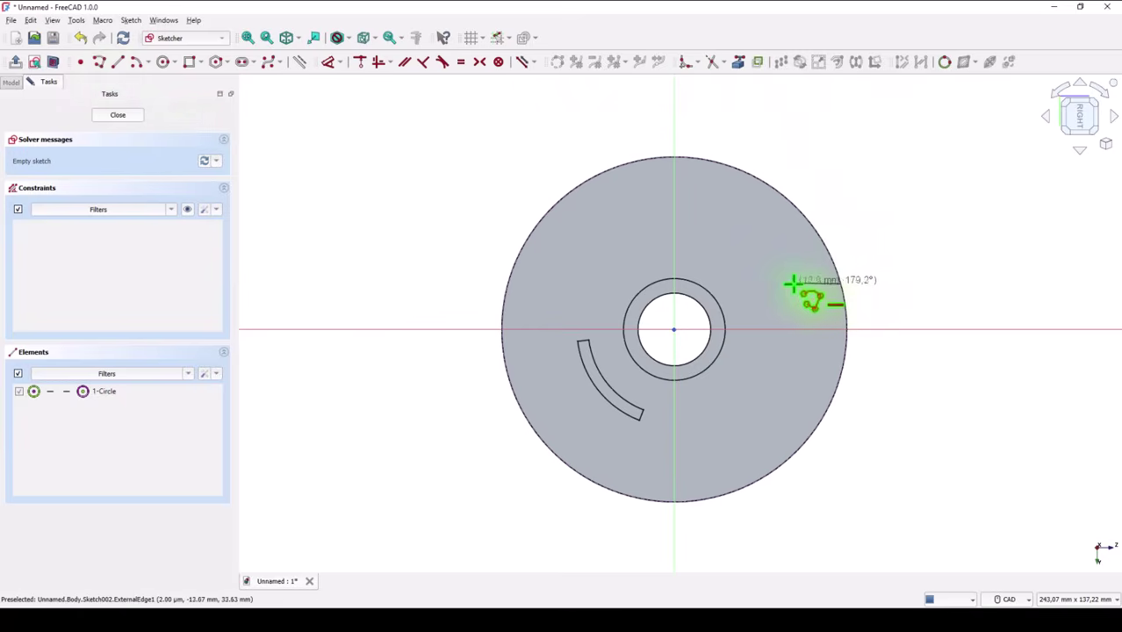
{"action": "left_click", "coordinate": [788, 284]}
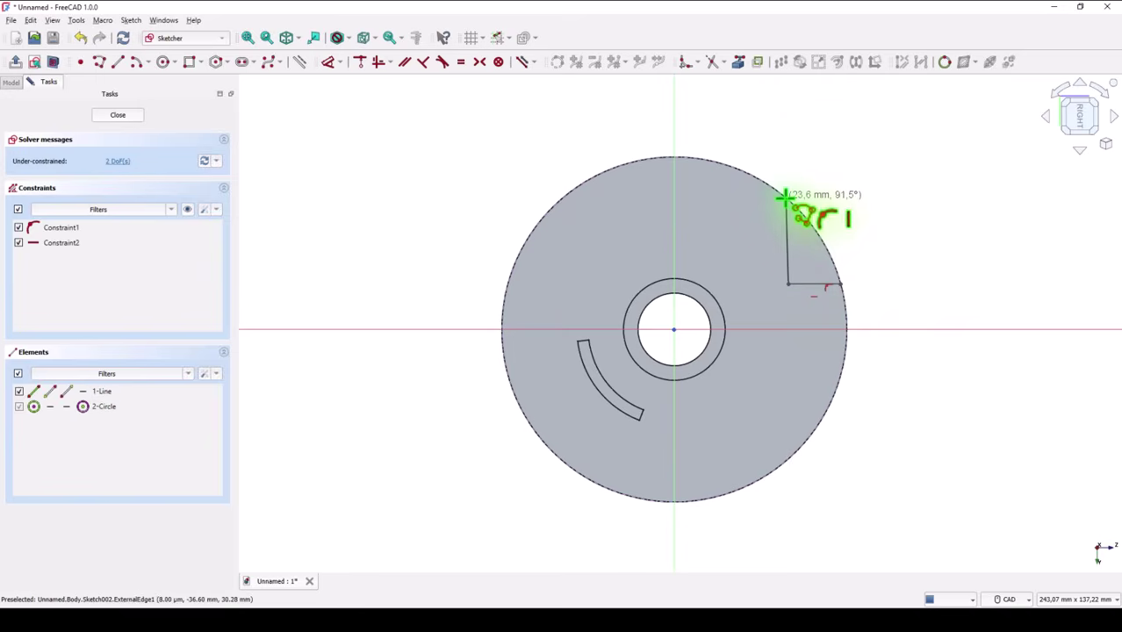
{"action": "left_click", "coordinate": [786, 199]}
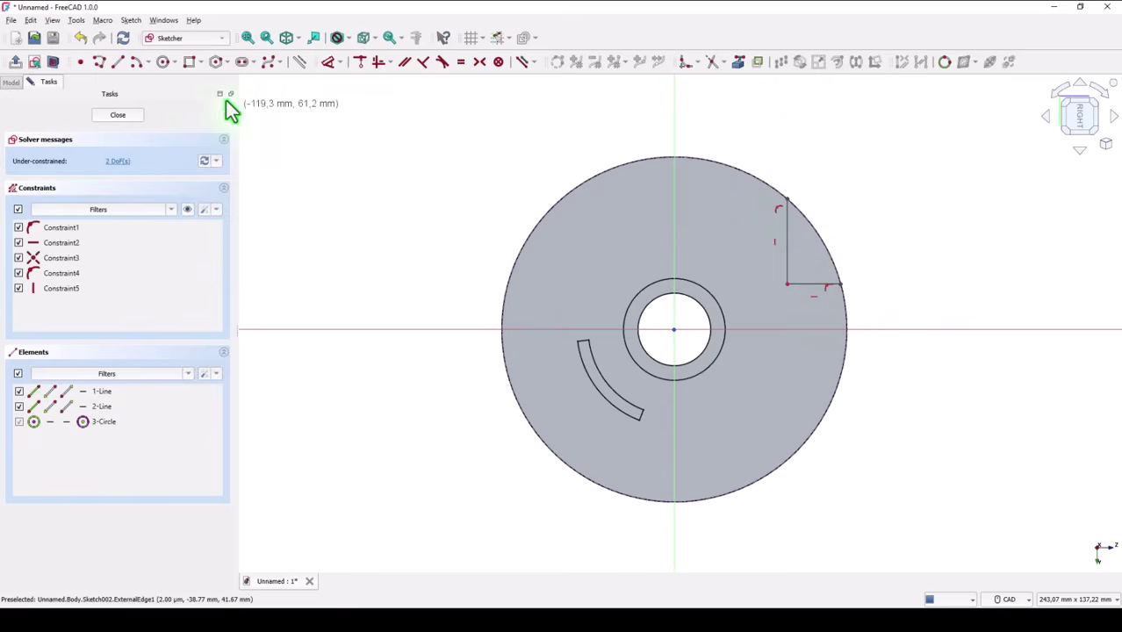
Close the notch profile with an arc centred on the origin that joins the outer ends of the two lines.
{"action": "left_click", "coordinate": [137, 64]}
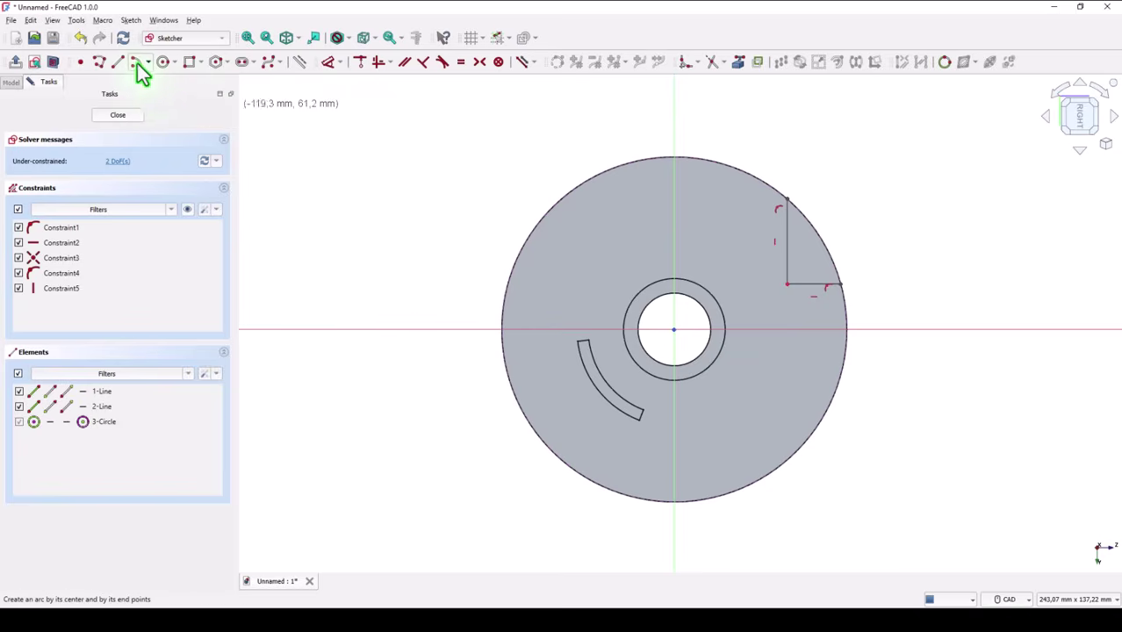
{"action": "left_click", "coordinate": [673, 330]}
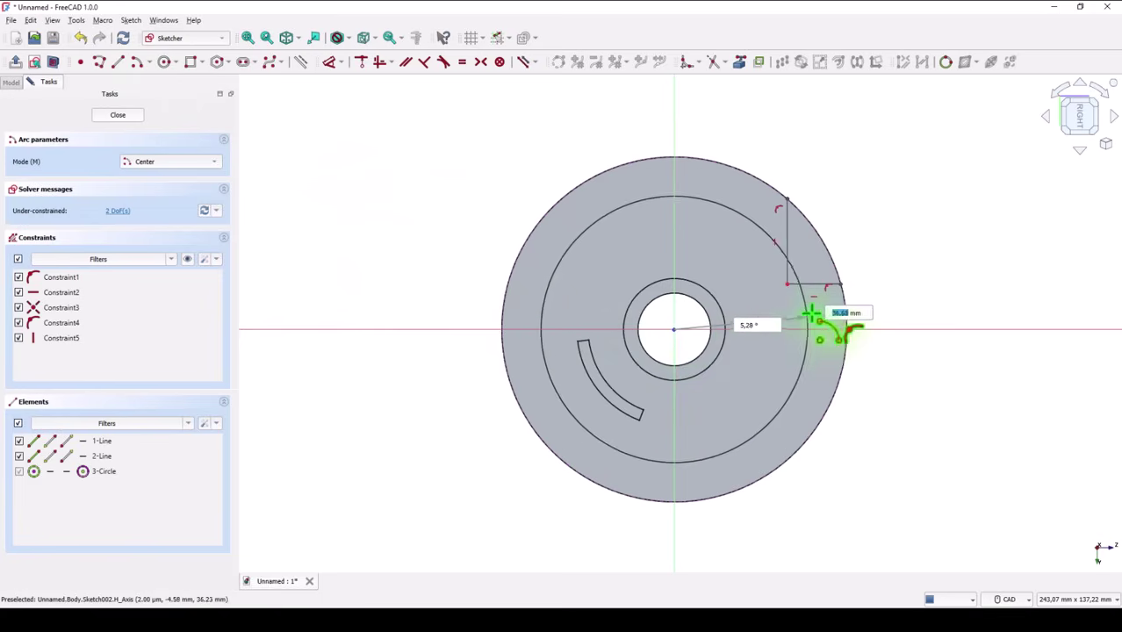
{"action": "left_click", "coordinate": [815, 312]}
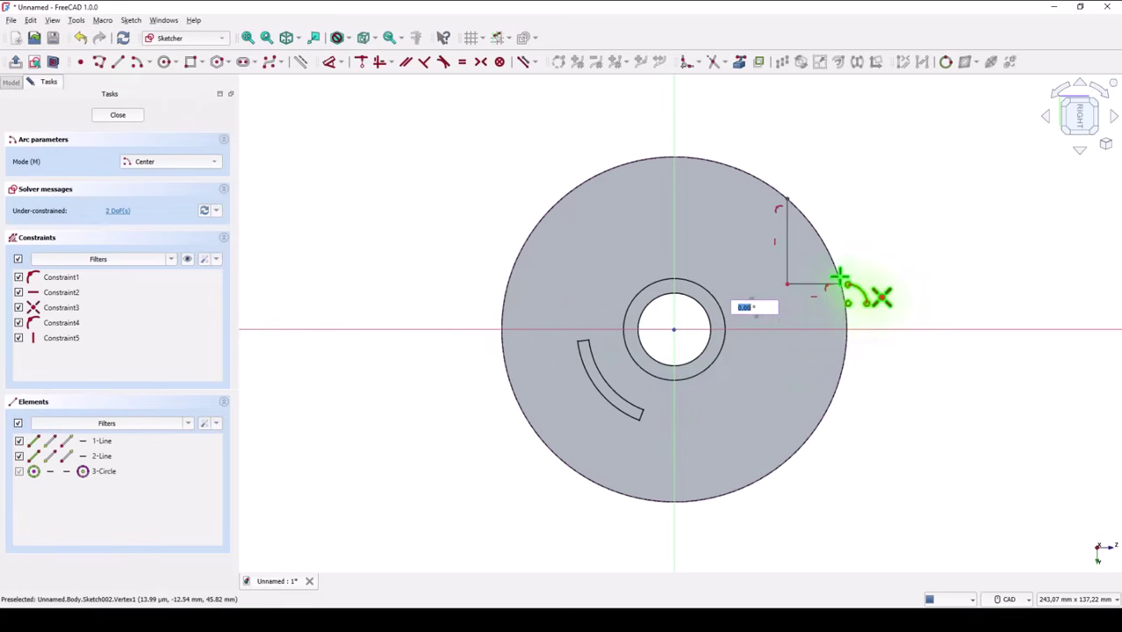
{"action": "left_click", "coordinate": [787, 203]}
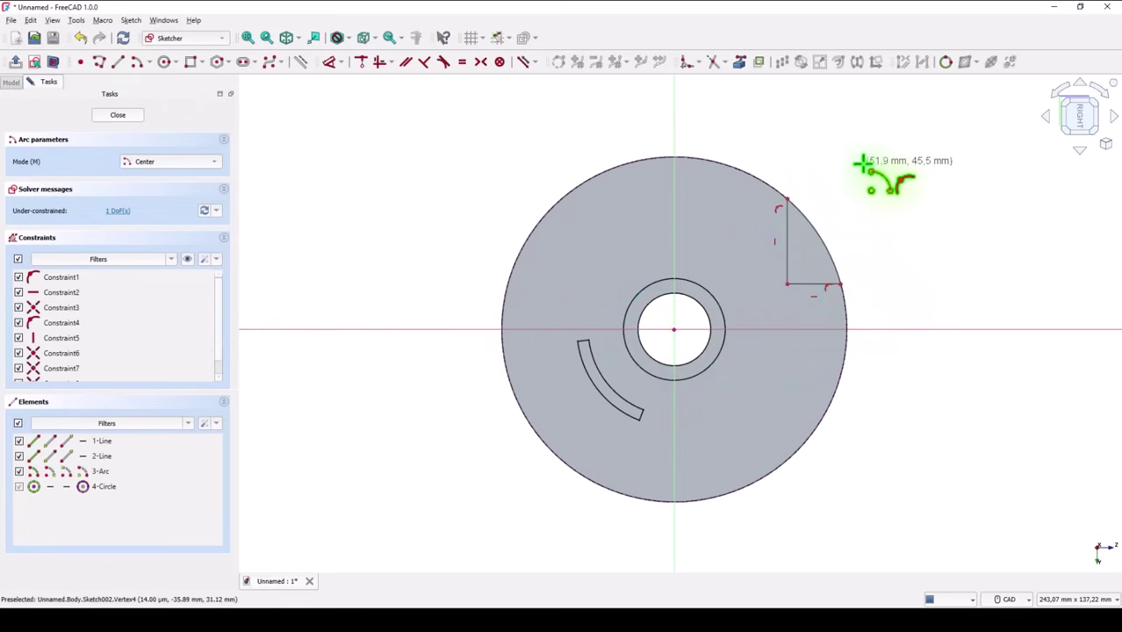
{"action": "right_click", "coordinate": [421, 146]}
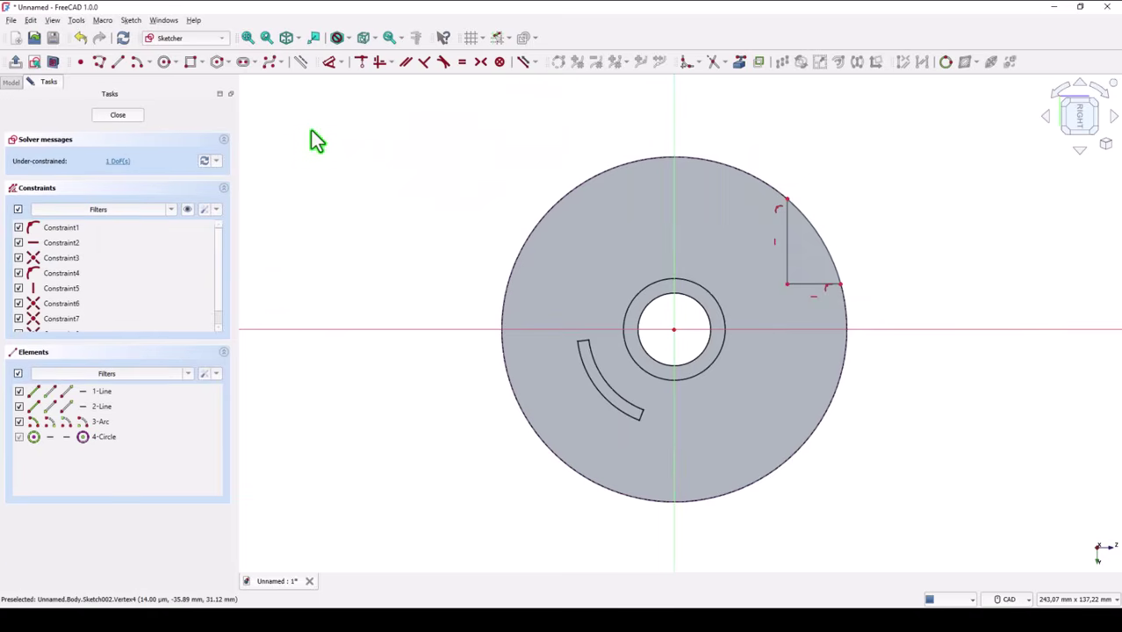
Dimension the notch's horizontal line 15 mm from the horizontal axis.
{"action": "left_click", "coordinate": [330, 62]}
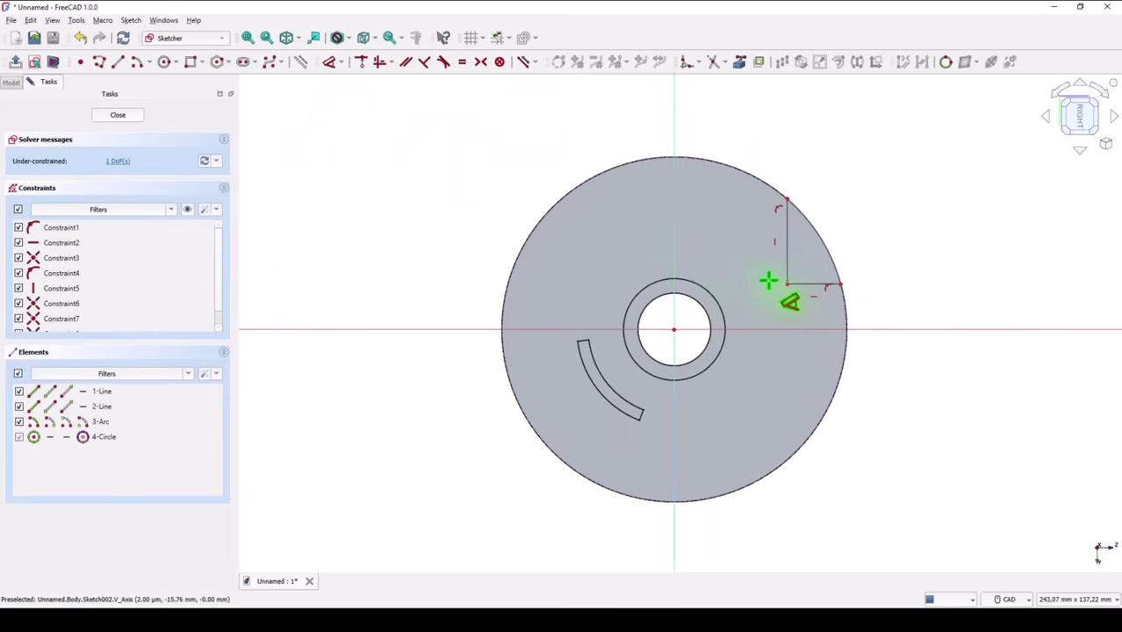
{"action": "left_click", "coordinate": [840, 284]}
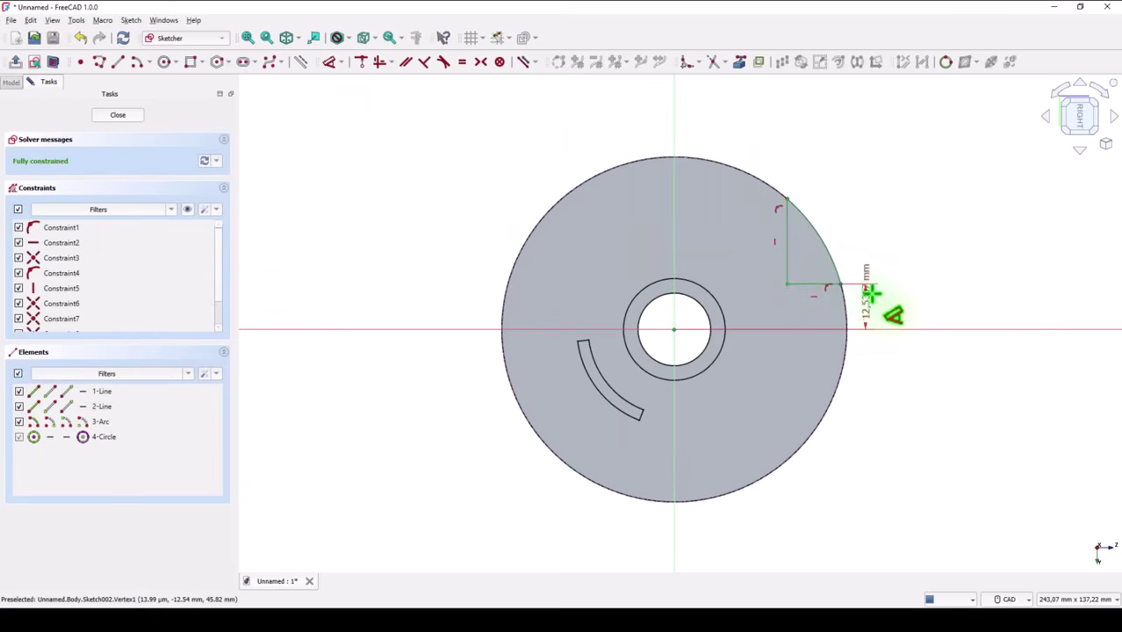
{"action": "left_click", "coordinate": [883, 309]}
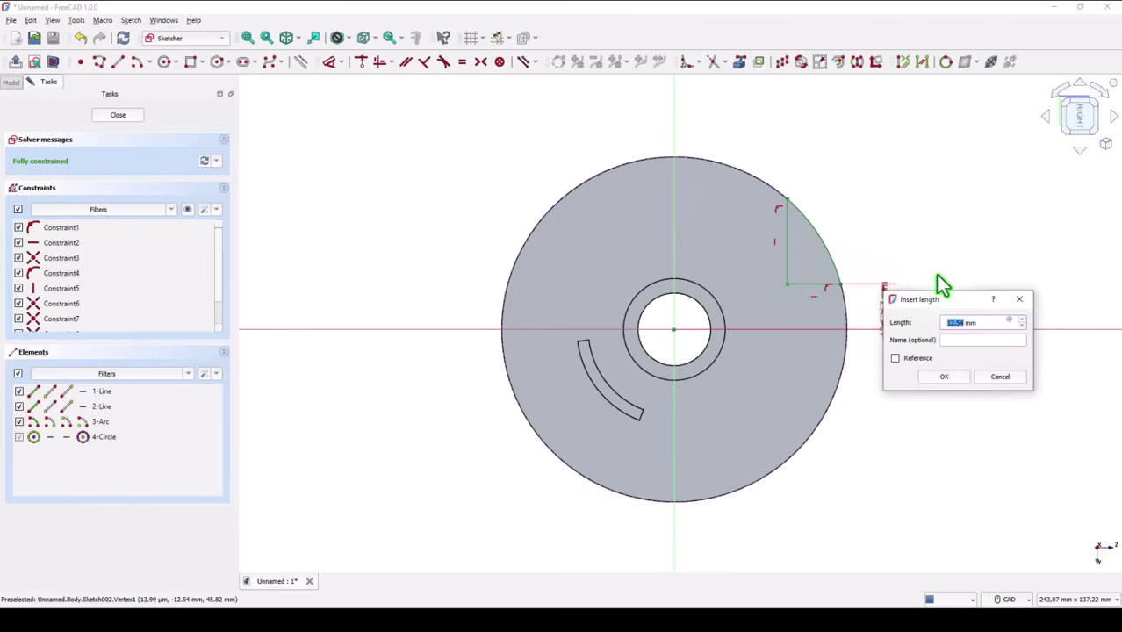
{"action": "type", "text": "5"}
{"action": "key", "text": "Return"}
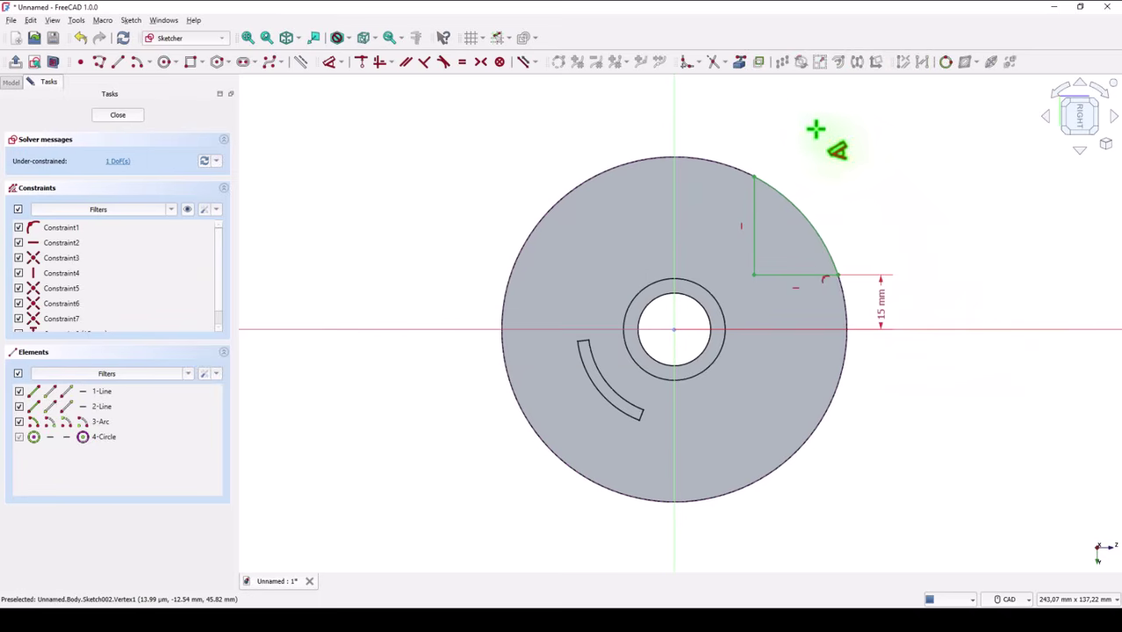
Dimension the notch's vertical line 33 mm from the vertical axis.
{"action": "left_click", "coordinate": [754, 176]}
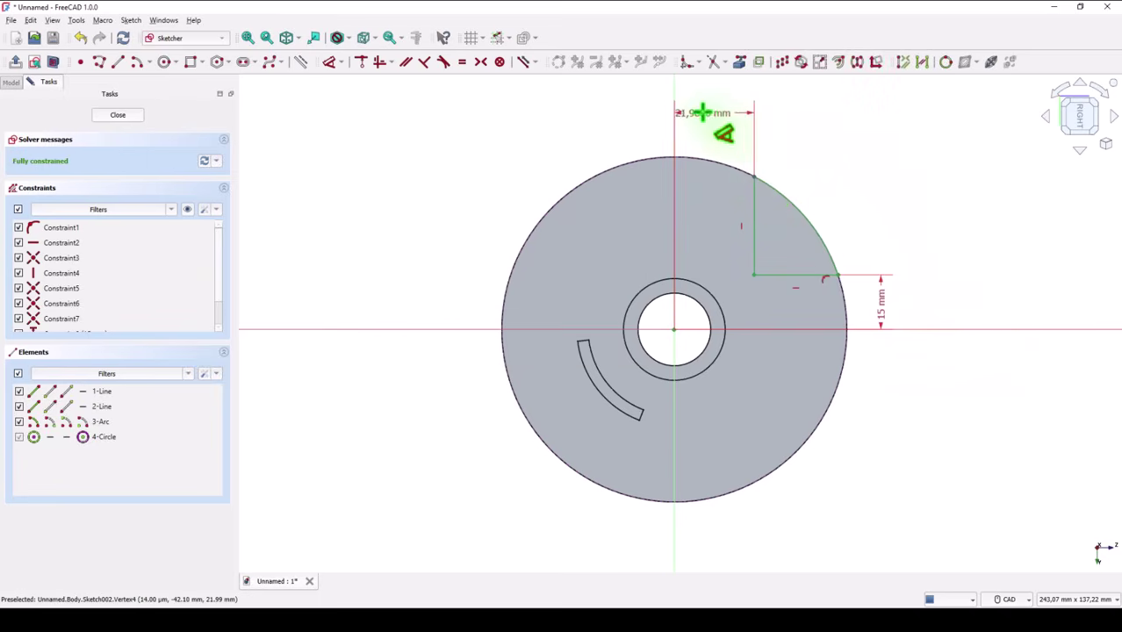
{"action": "left_click", "coordinate": [711, 117]}
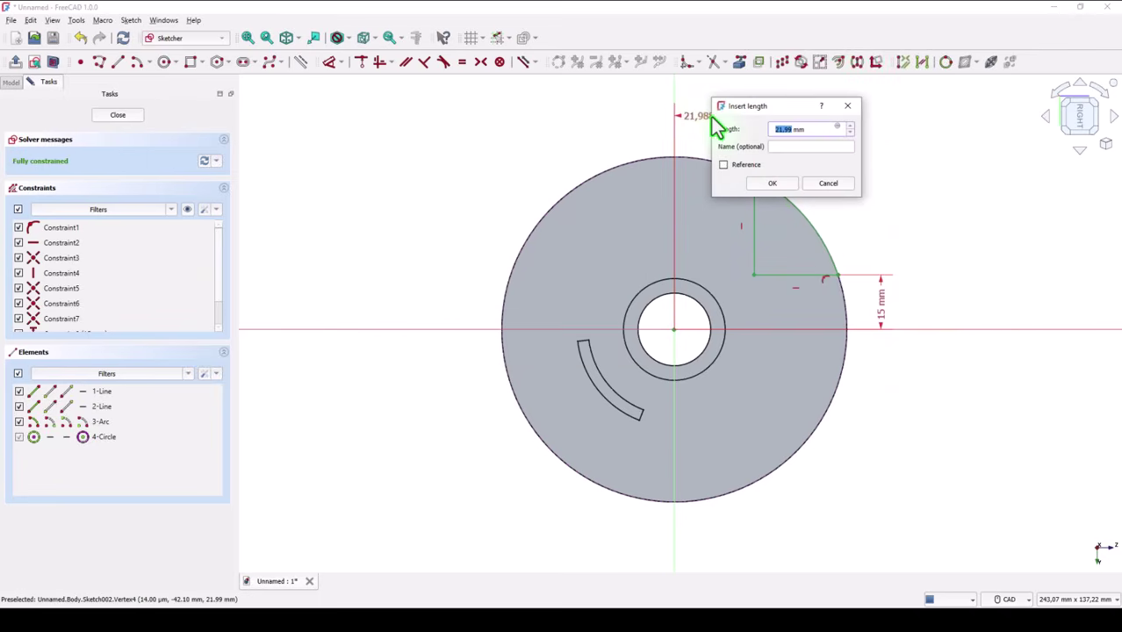
{"action": "type", "text": "33"}
{"action": "key", "text": "Return"}
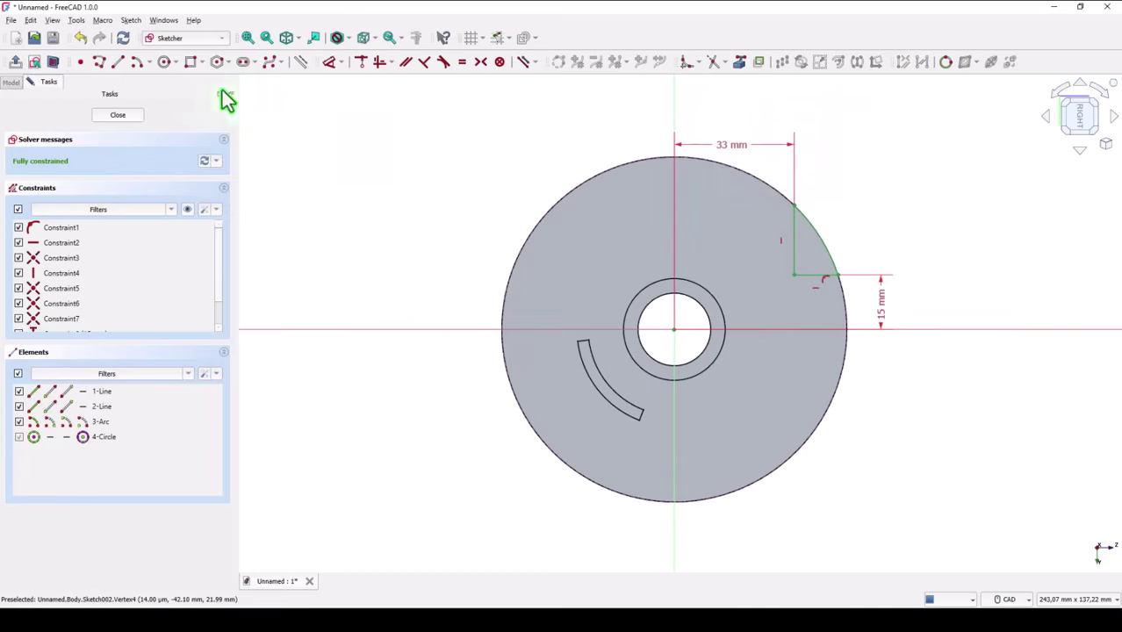
Close the notch sketch and pocket it through all of the disc.
{"action": "left_click", "coordinate": [118, 116]}
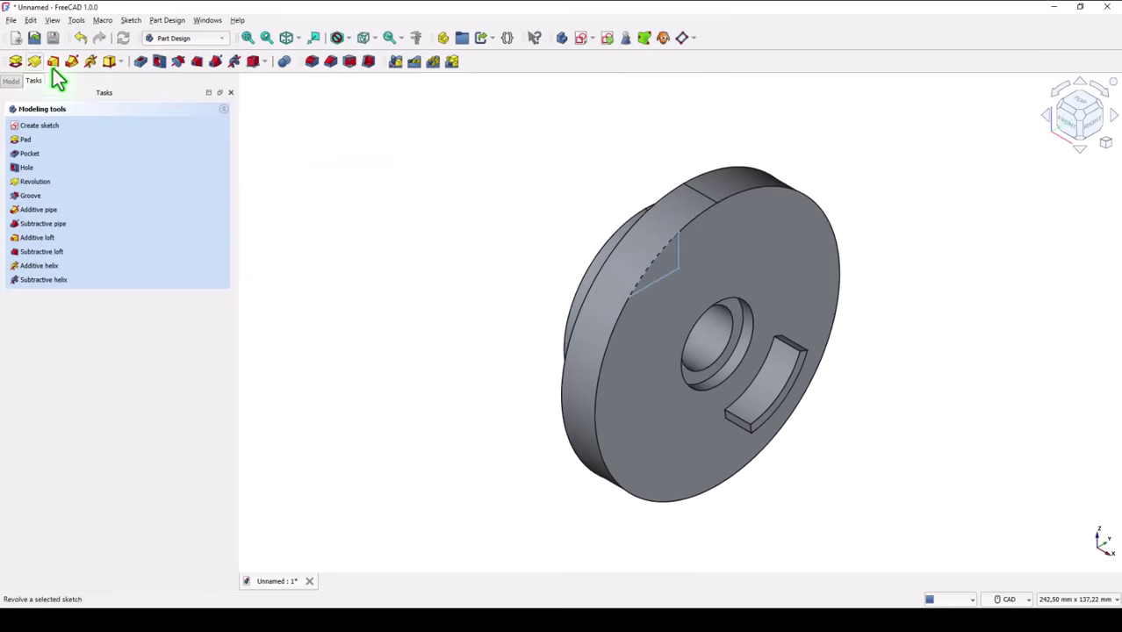
{"action": "left_click", "coordinate": [138, 62]}
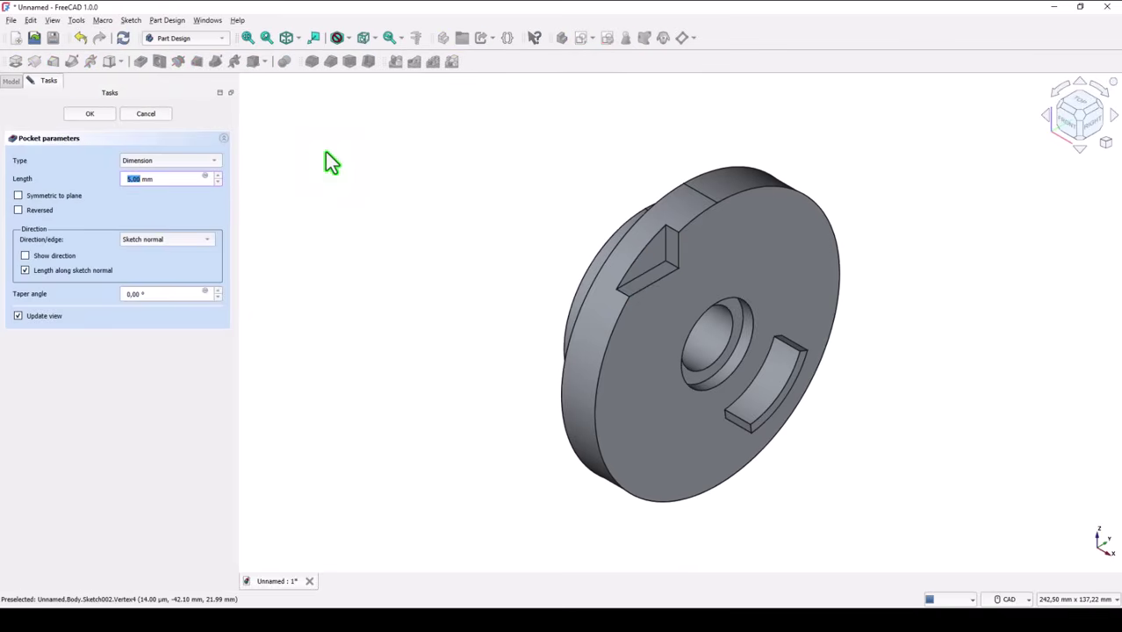
{"action": "left_click", "coordinate": [131, 163]}
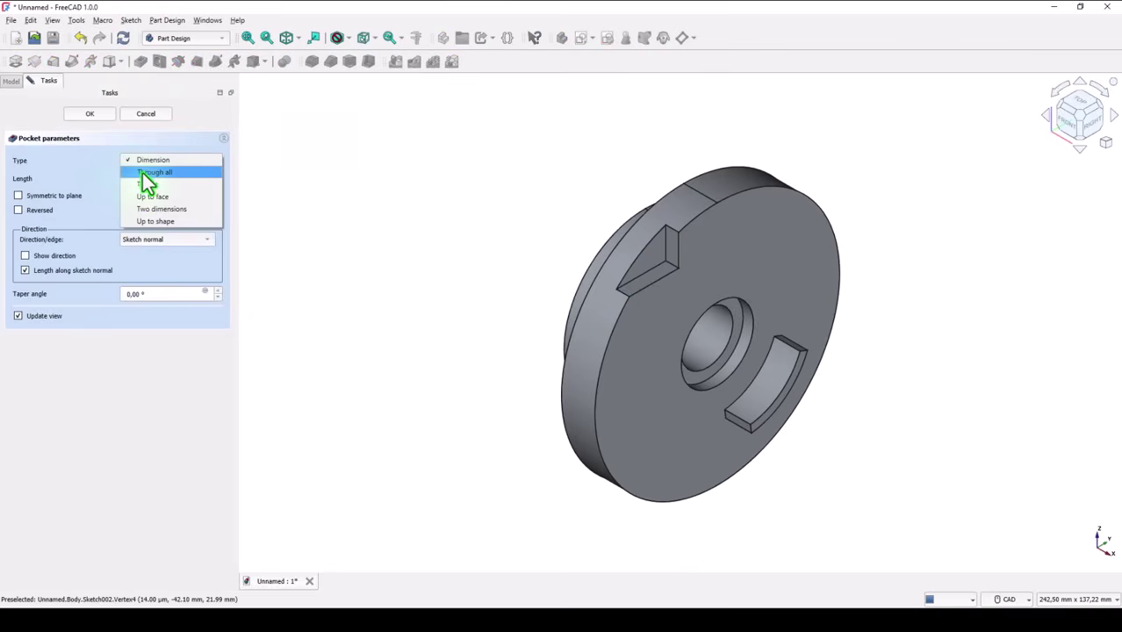
{"action": "left_click", "coordinate": [149, 173]}
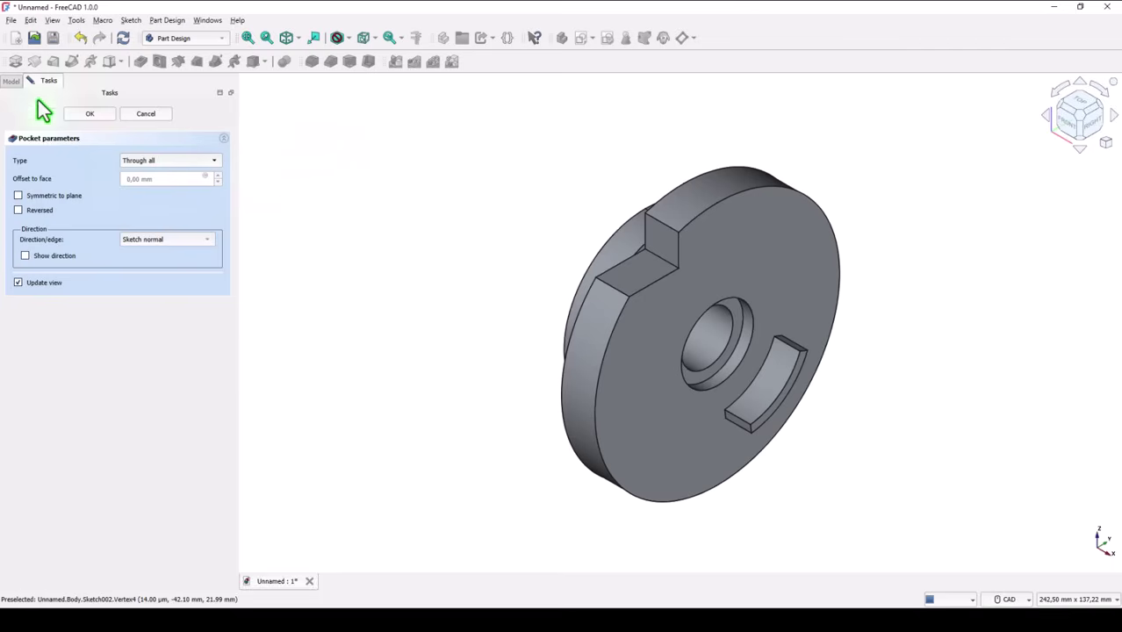
{"action": "left_click", "coordinate": [88, 115]}
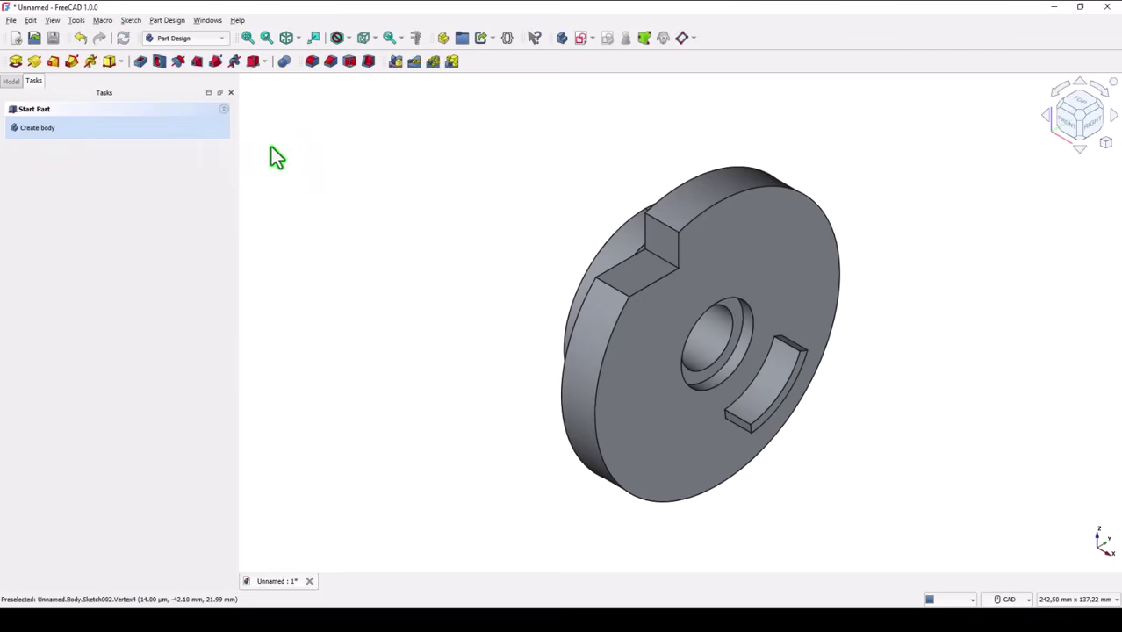
Start another sketch on the disc's front face and draw a small circle between the notch and the horizontal axis.
{"action": "left_click", "coordinate": [721, 246]}
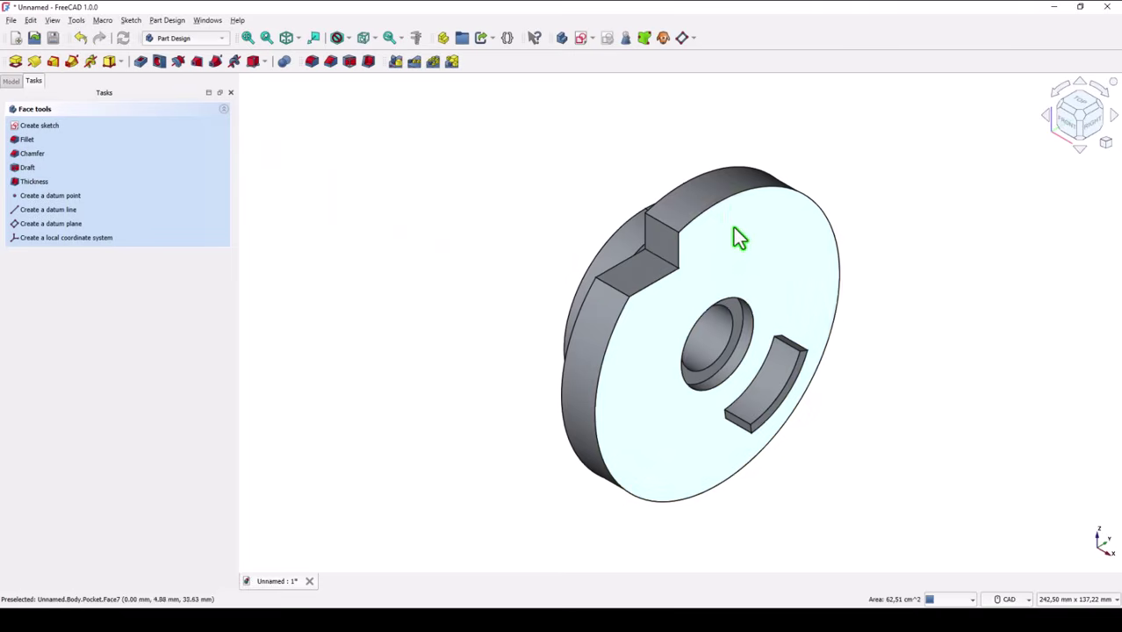
{"action": "left_click", "coordinate": [580, 39]}
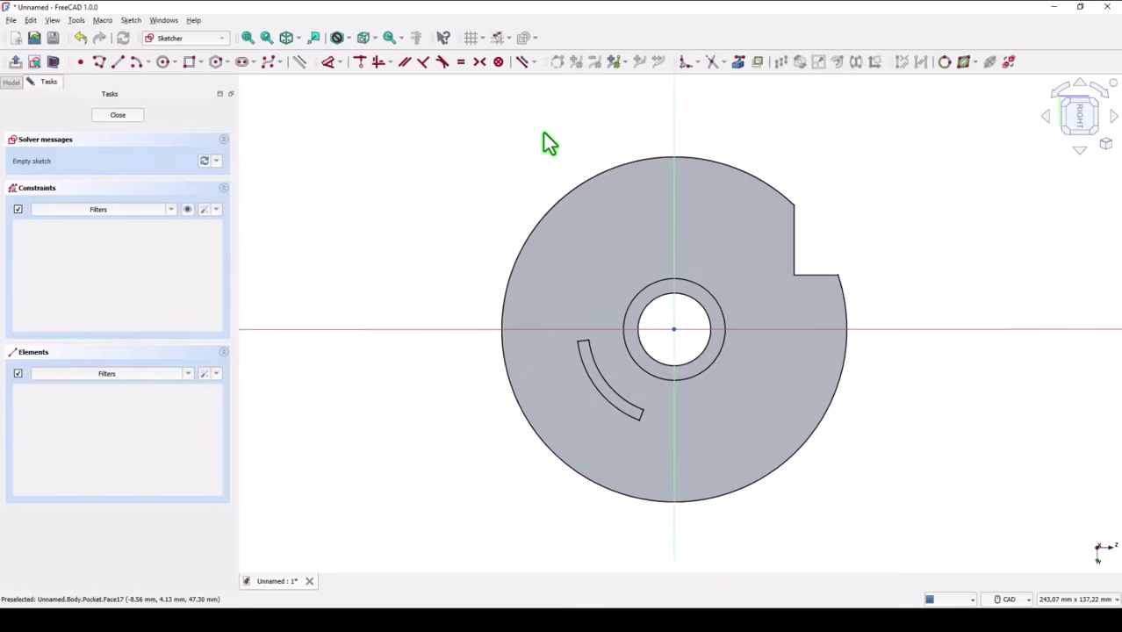
{"action": "left_click", "coordinate": [163, 62]}
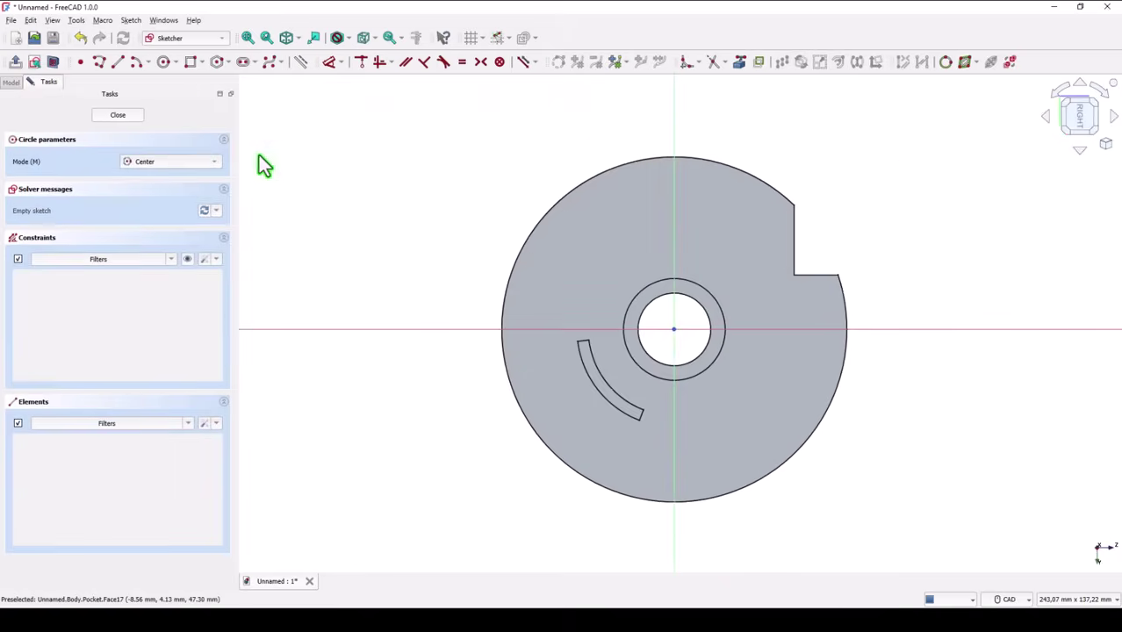
{"action": "left_click", "coordinate": [810, 307]}
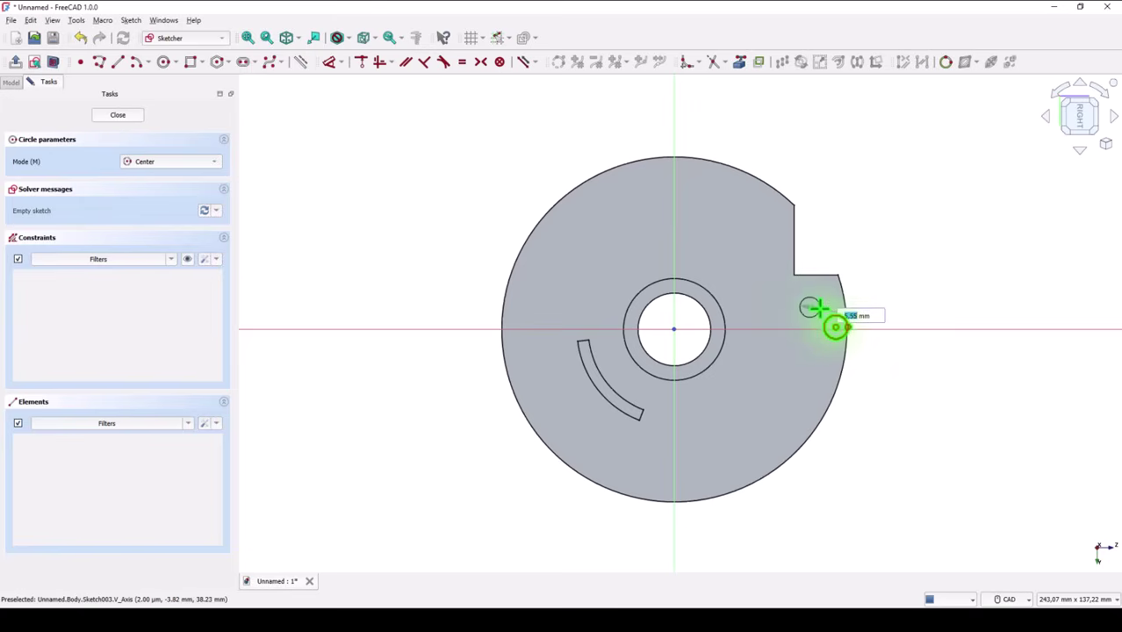
{"action": "left_click", "coordinate": [822, 301]}
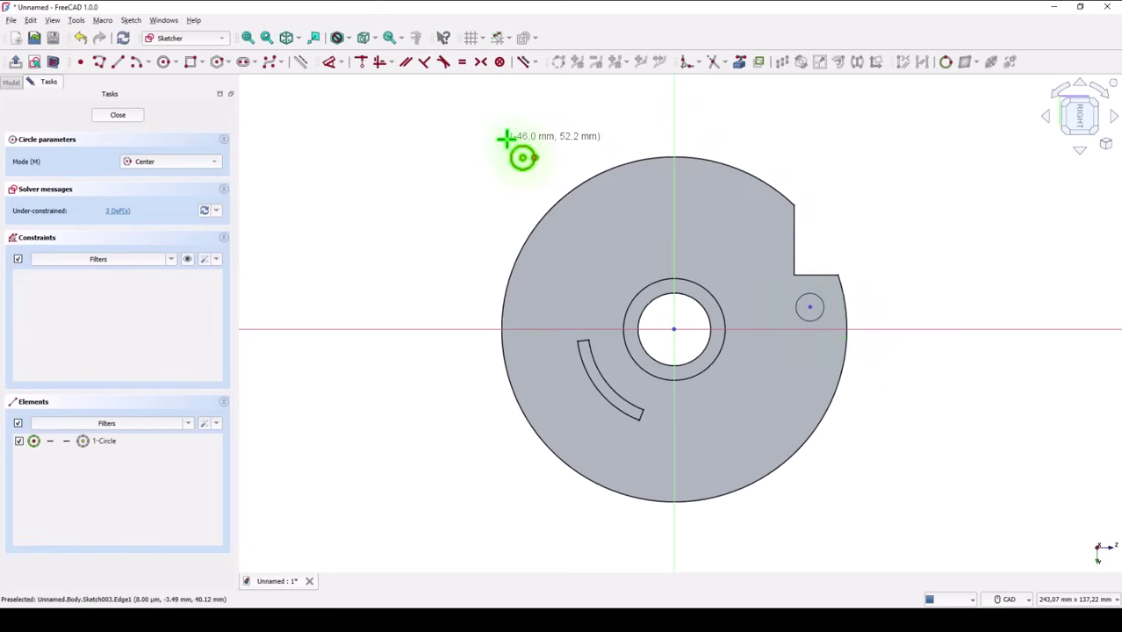
{"action": "right_click", "coordinate": [368, 83]}
Constrain the small circle's centre to lie on the horizontal axis.
{"action": "left_click", "coordinate": [362, 67]}
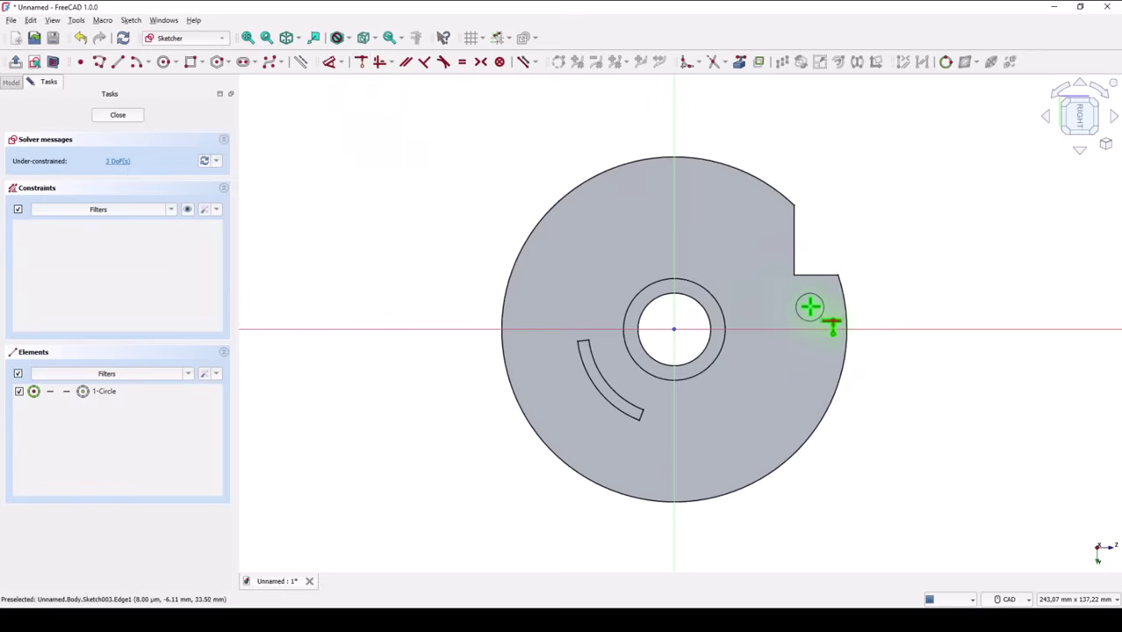
{"action": "left_click", "coordinate": [810, 306]}
{"action": "left_click", "coordinate": [789, 329]}
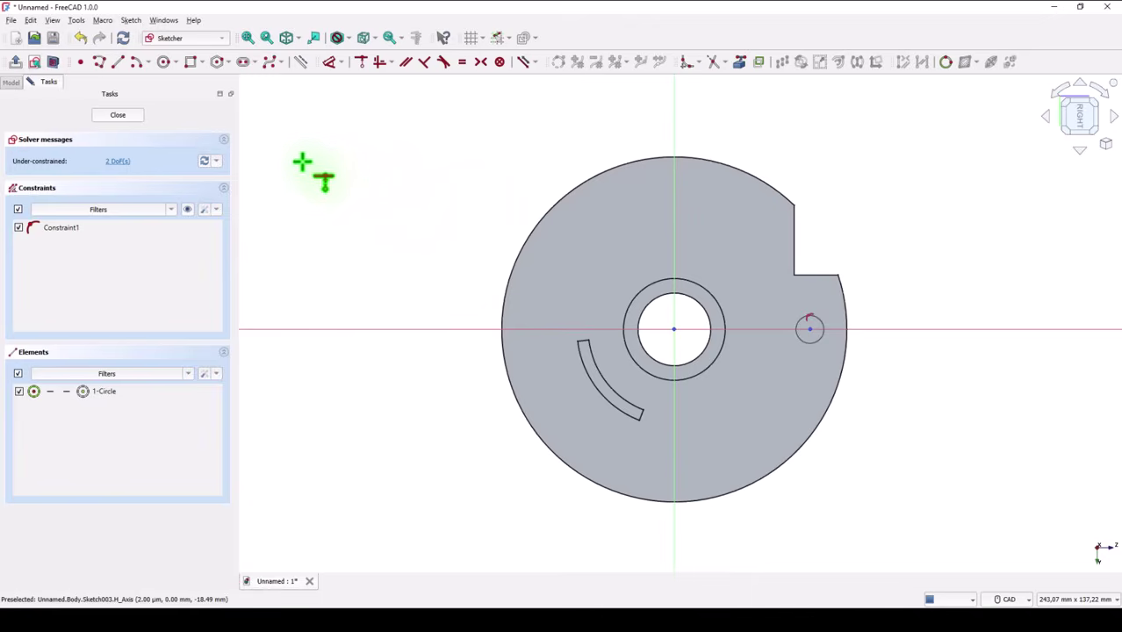
Dimension the small circle's centre 39 mm horizontally from the vertical axis.
{"action": "left_click", "coordinate": [327, 64]}
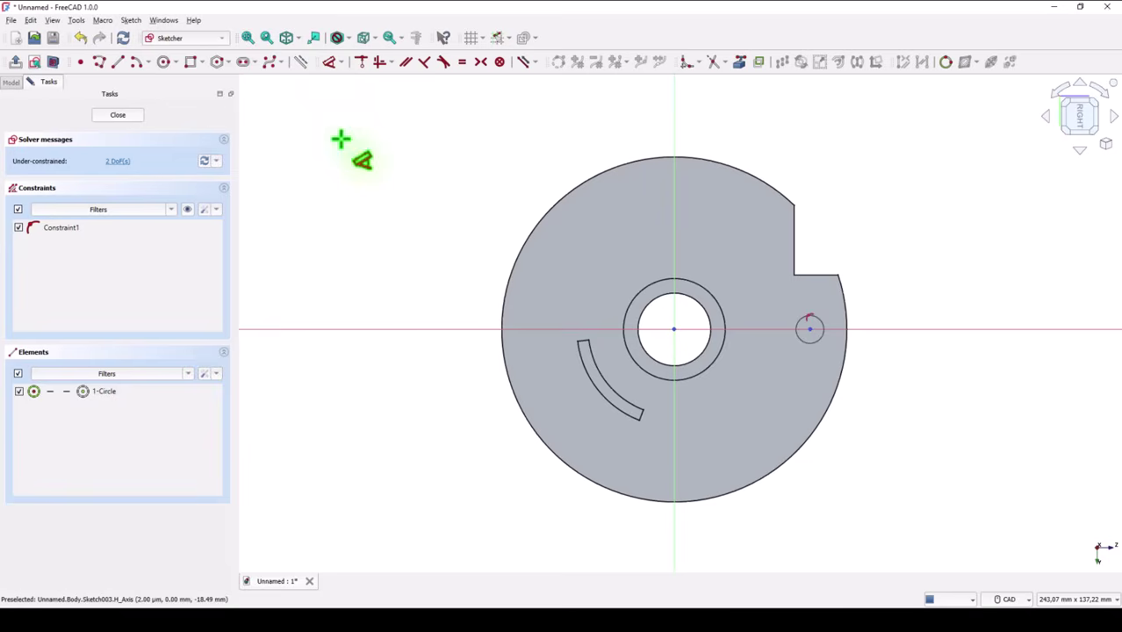
{"action": "left_click", "coordinate": [809, 329]}
{"action": "left_click_drag", "start_coordinate": [809, 338], "coordinate": [742, 126]}
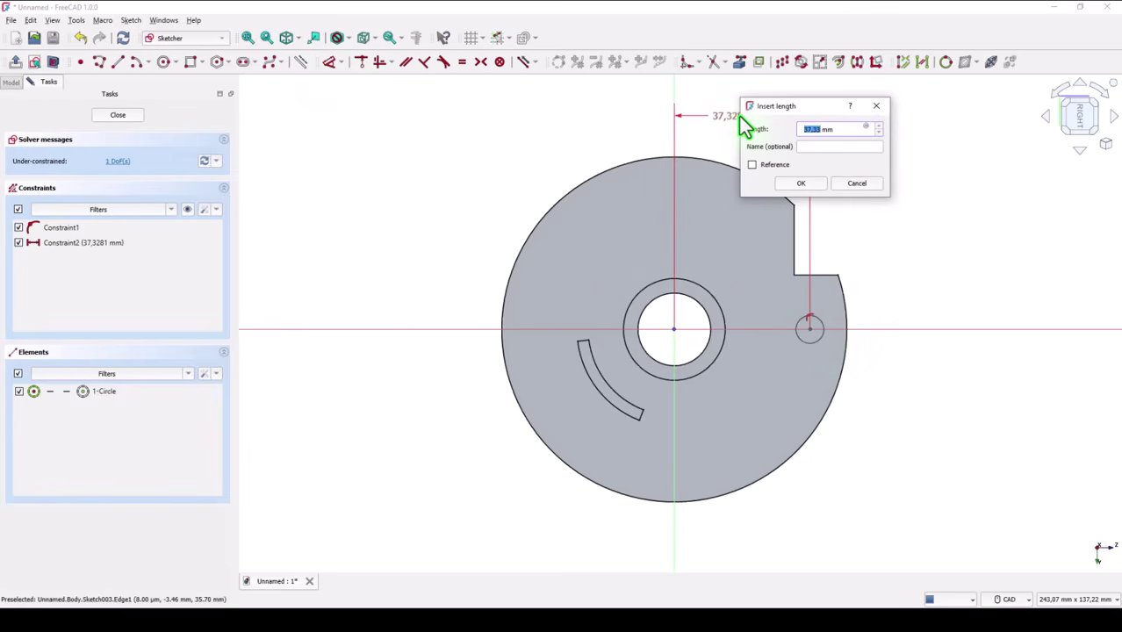
{"action": "type", "text": "3"}
{"action": "key", "text": "Return"}
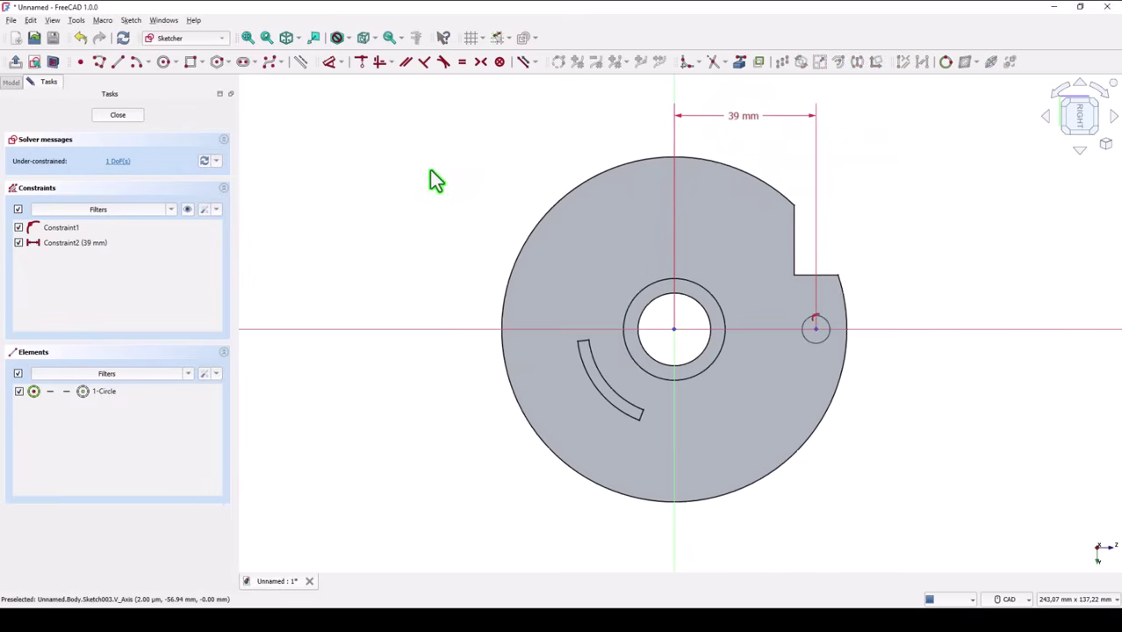
Close the sketch and cut a 10 mm diameter hole through all from the small circle.
{"action": "left_click", "coordinate": [119, 117]}
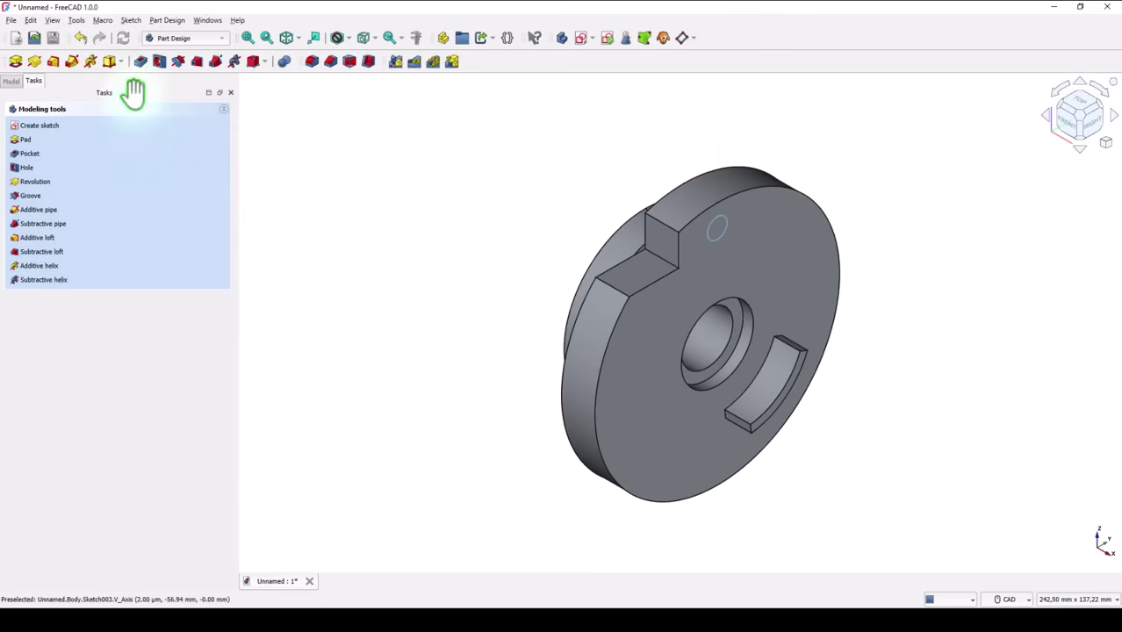
{"action": "left_click", "coordinate": [159, 63]}
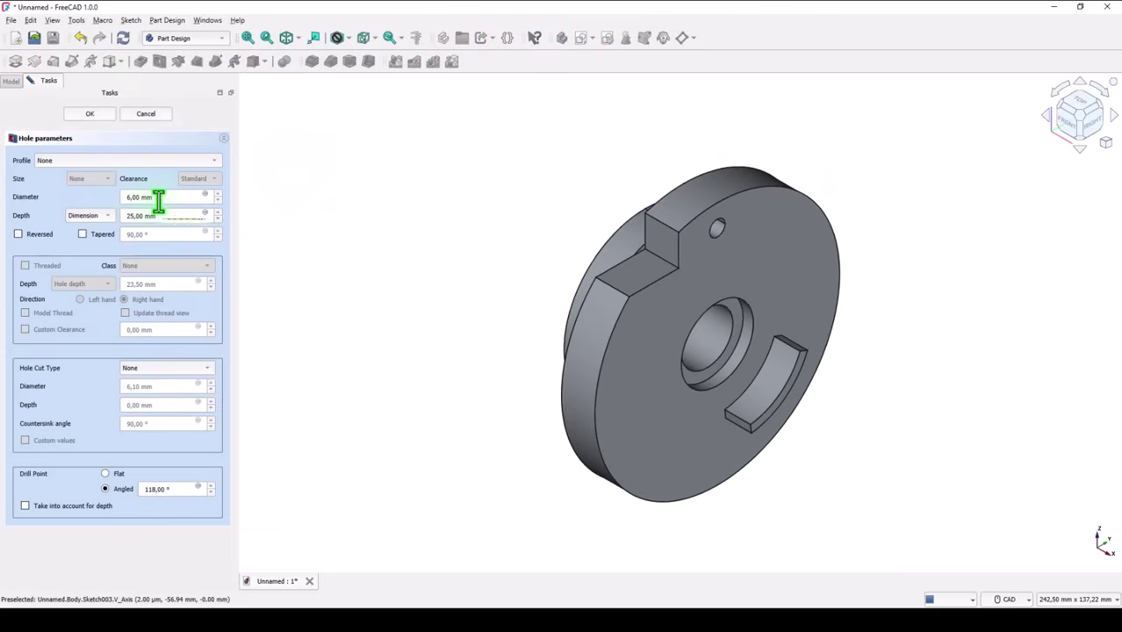
{"action": "left_click_drag", "start_coordinate": [154, 198], "coordinate": [102, 201]}
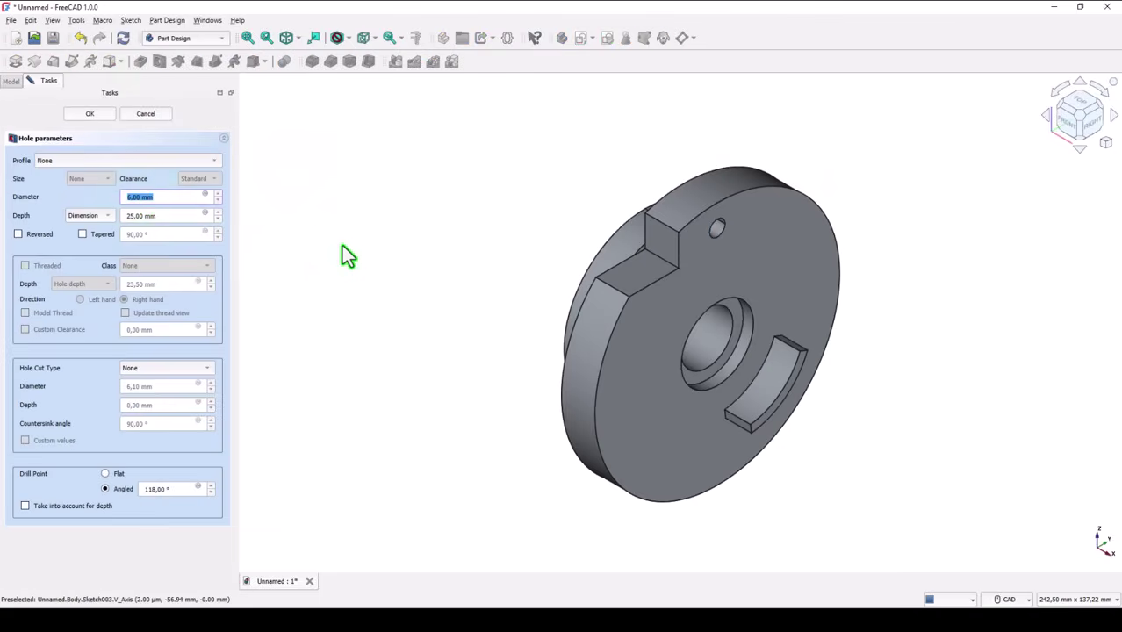
{"action": "type", "text": "10"}
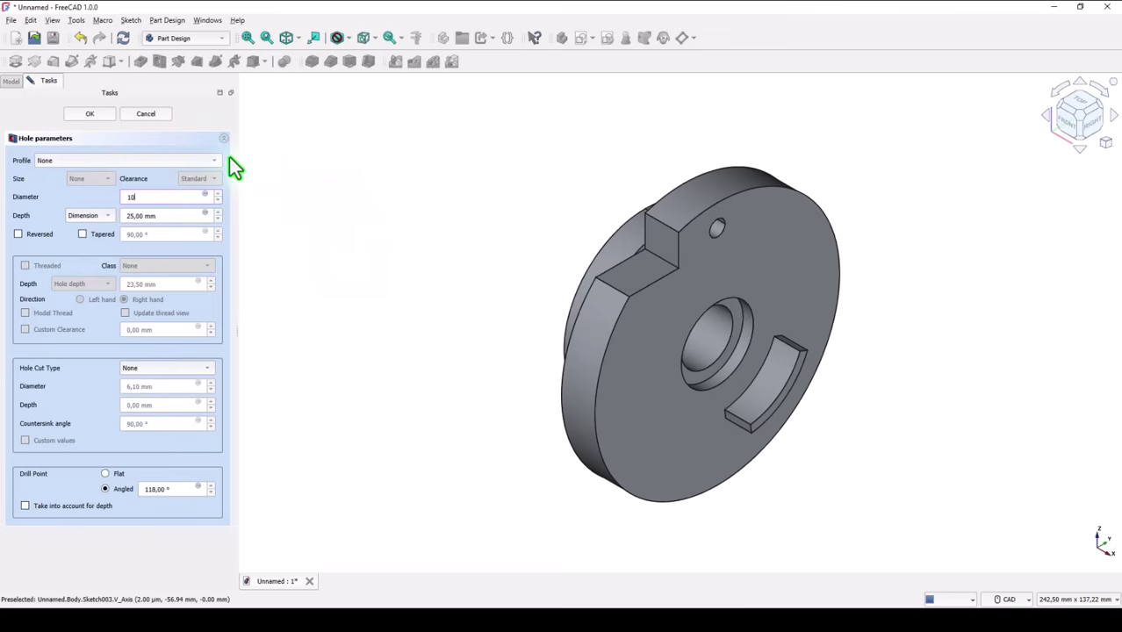
{"action": "left_click", "coordinate": [105, 216]}
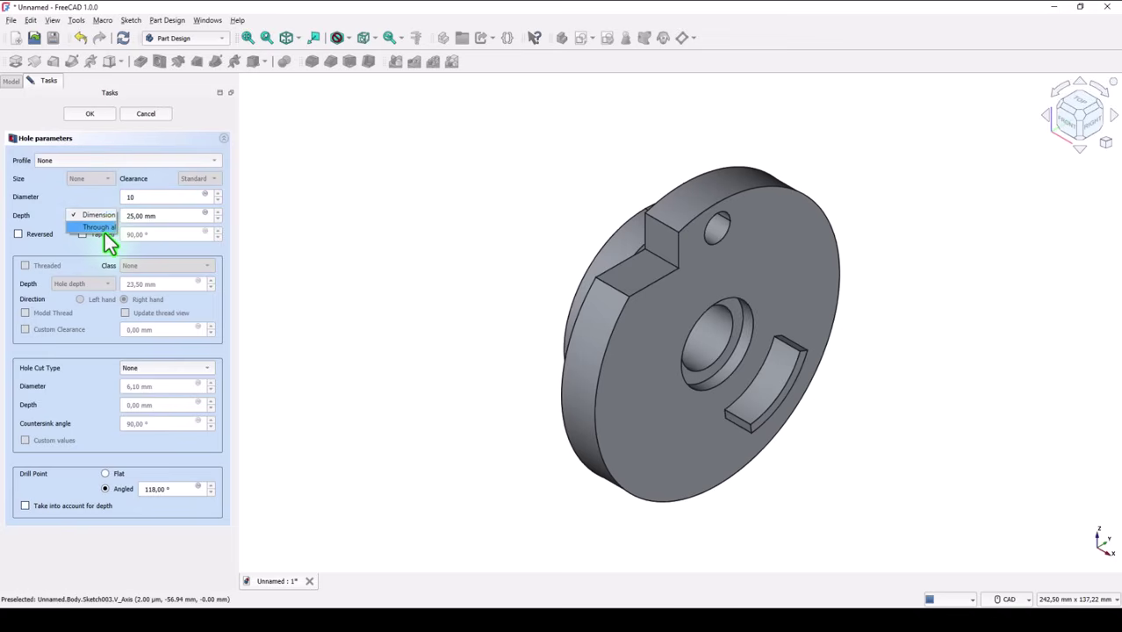
{"action": "left_click", "coordinate": [104, 232]}
{"action": "key", "text": "3"}
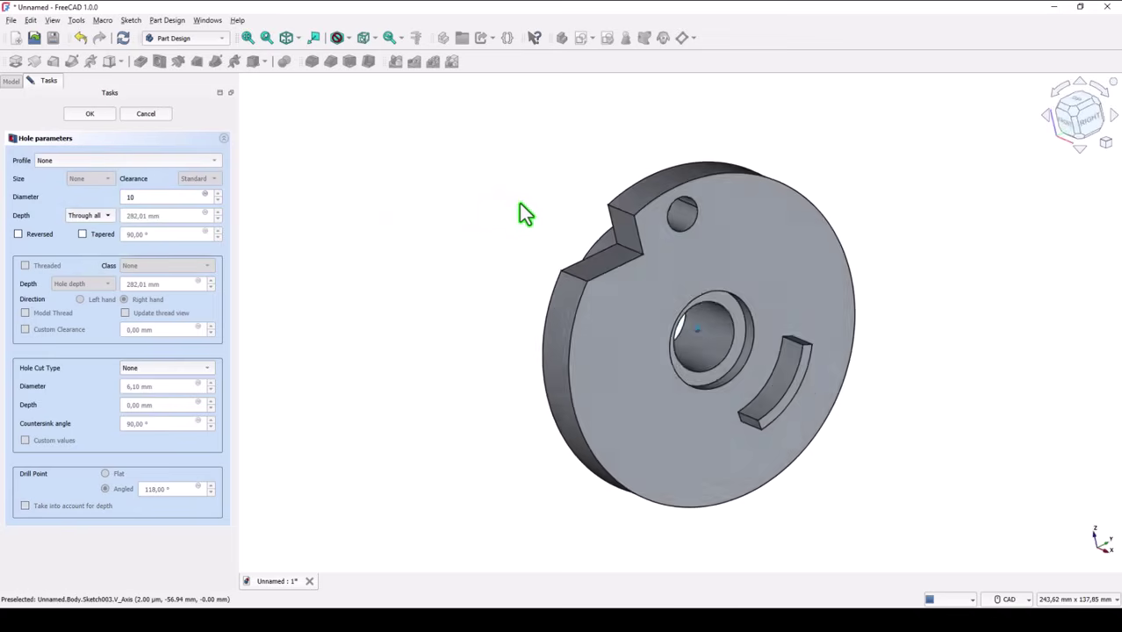
{"action": "key", "text": "0"}
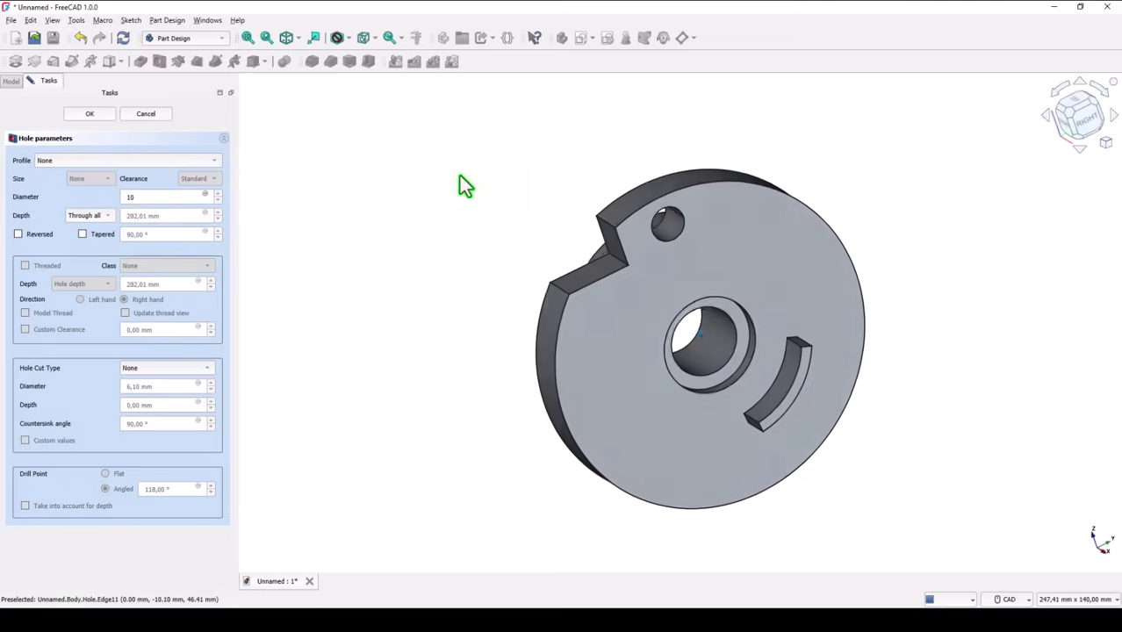
{"action": "left_click", "coordinate": [287, 40]}
{"action": "left_click", "coordinate": [250, 40]}
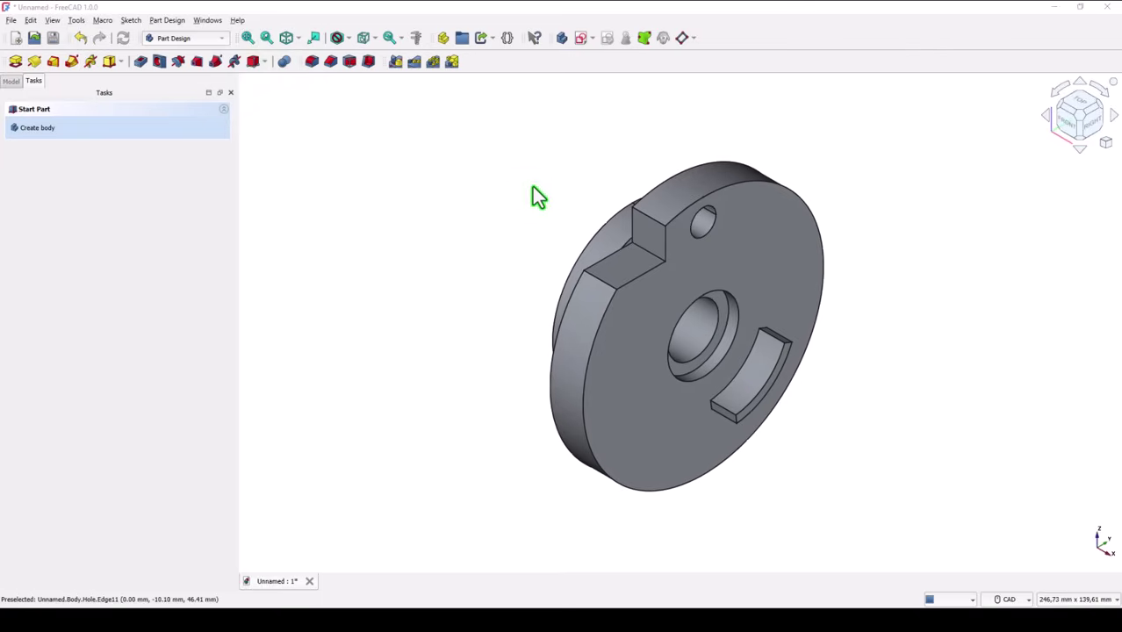
Start a sketch on the notch's face beside the 10 mm hole and draw a small circle in its middle.
{"action": "left_click", "coordinate": [642, 242]}
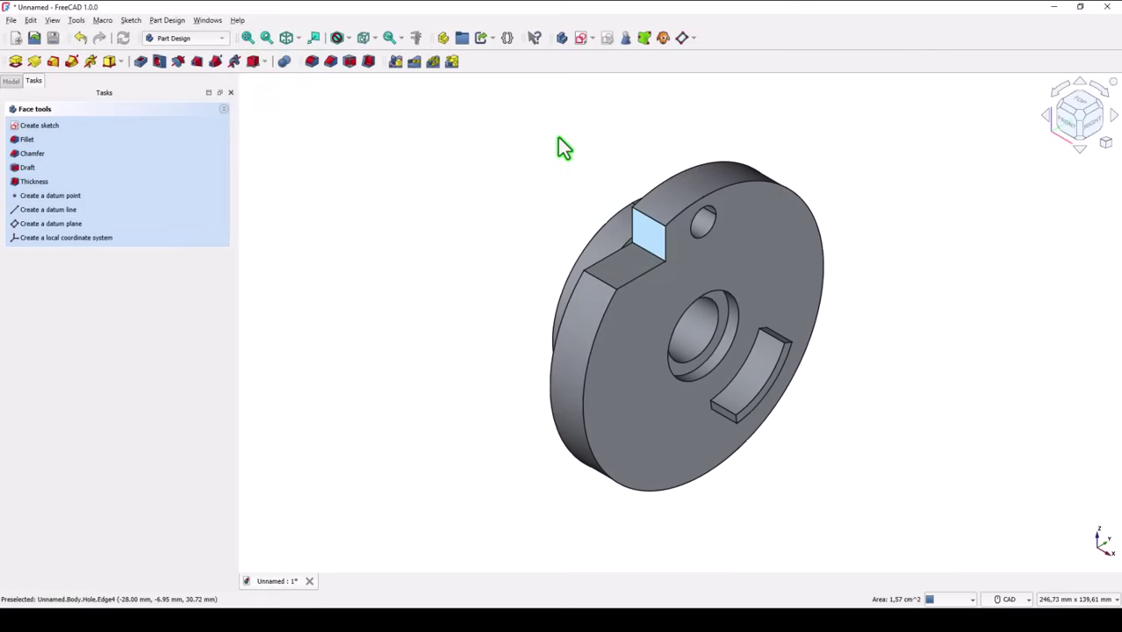
{"action": "left_click", "coordinate": [581, 38]}
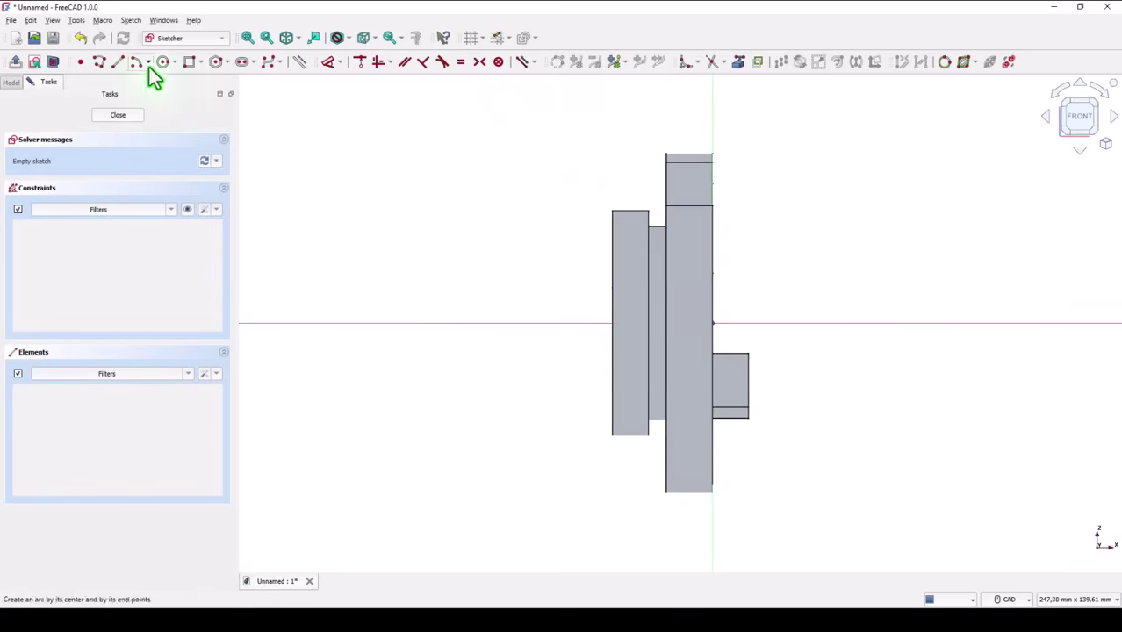
{"action": "left_click", "coordinate": [163, 63]}
{"action": "left_click", "coordinate": [691, 184]}
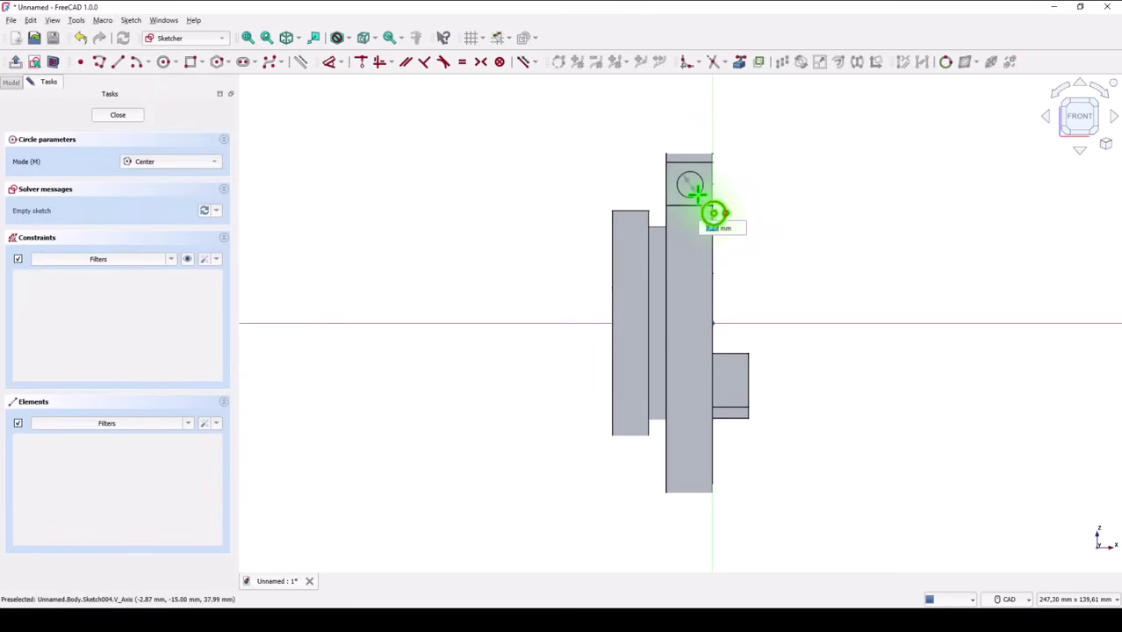
{"action": "left_click", "coordinate": [698, 193]}
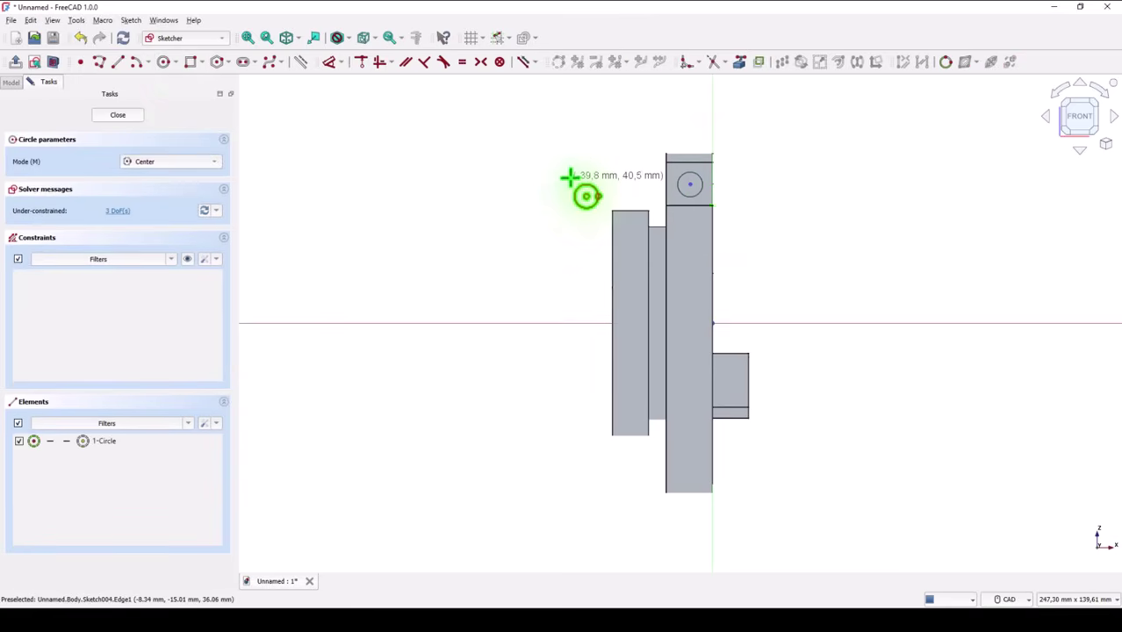
Dimension the new circle's centre 6.5 mm horizontally from the vertical axis.
{"action": "left_click", "coordinate": [332, 64]}
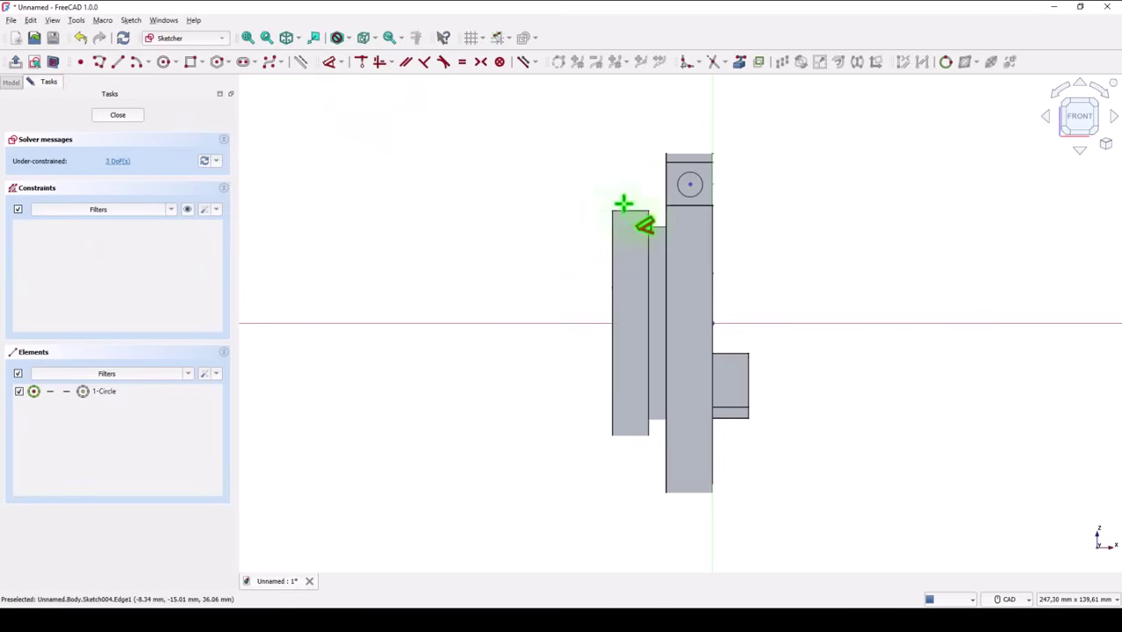
{"action": "left_click", "coordinate": [690, 182]}
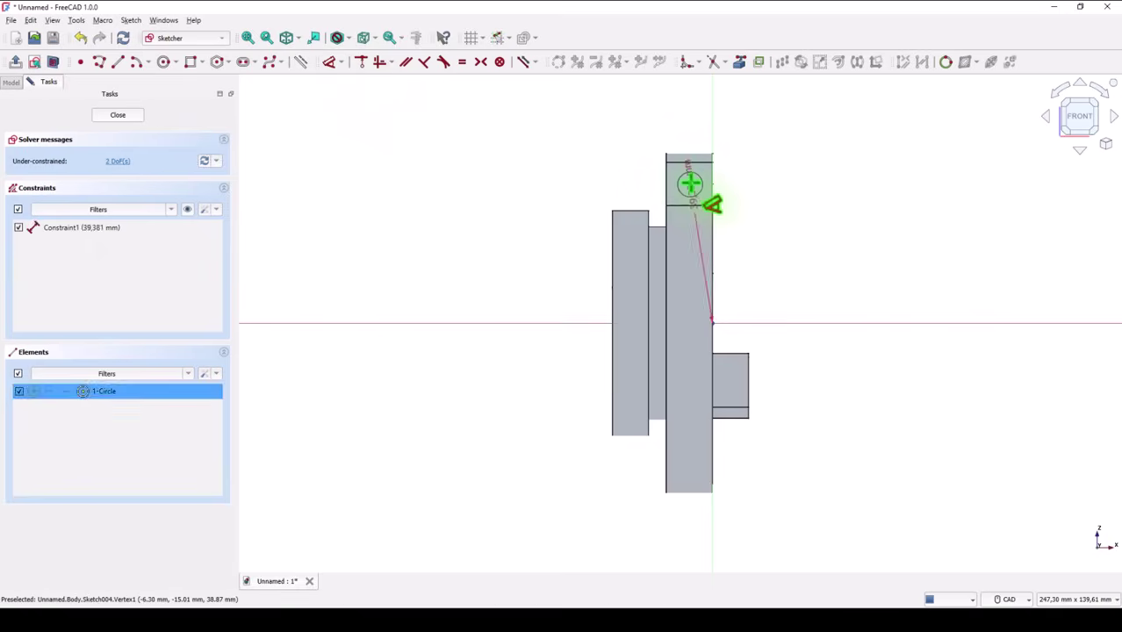
{"action": "left_click", "coordinate": [699, 123]}
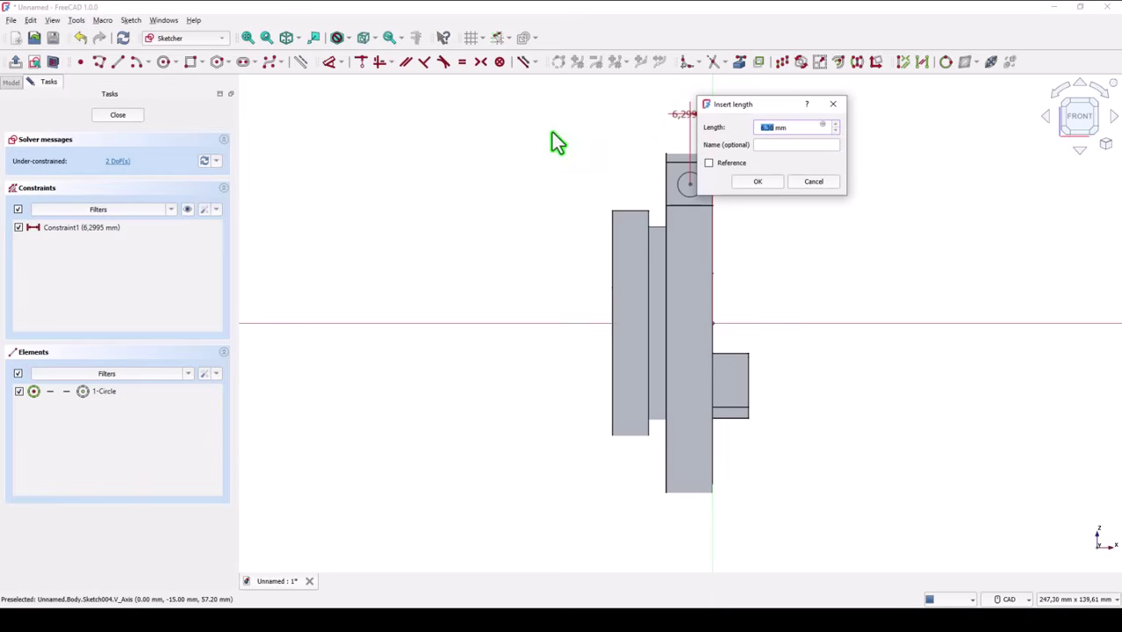
{"action": "type", "text": "1 (6,5"}
{"action": "key", "text": "Return"}
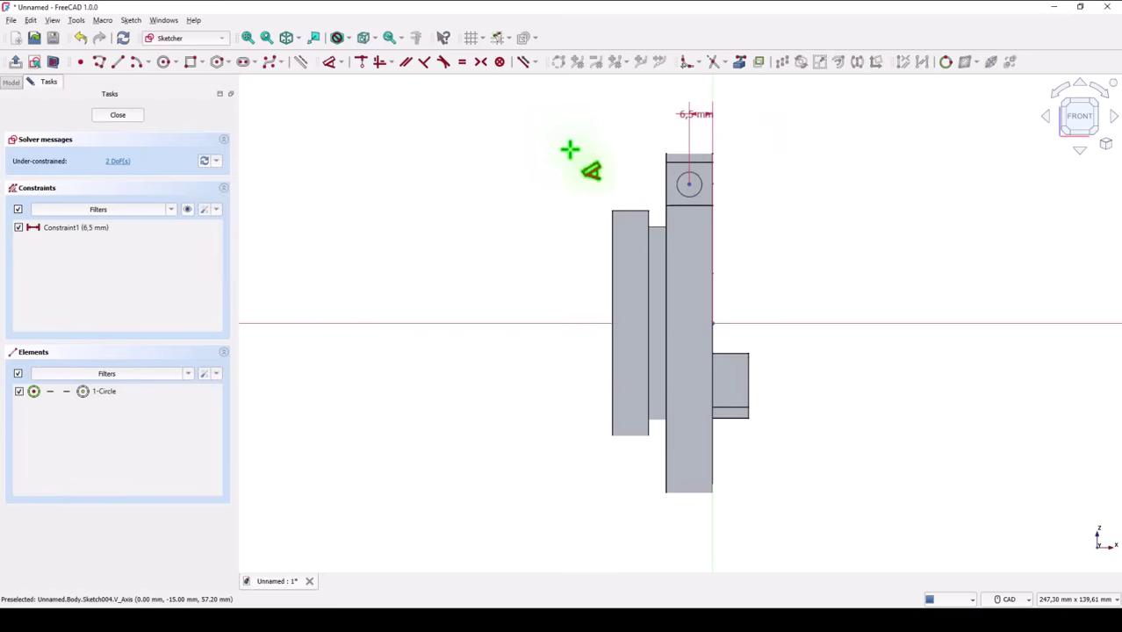
Dimension the circle's centre vertically from the horizontal axis as 33+6 mm.
{"action": "left_click", "coordinate": [708, 204]}
{"action": "left_click", "coordinate": [757, 237]}
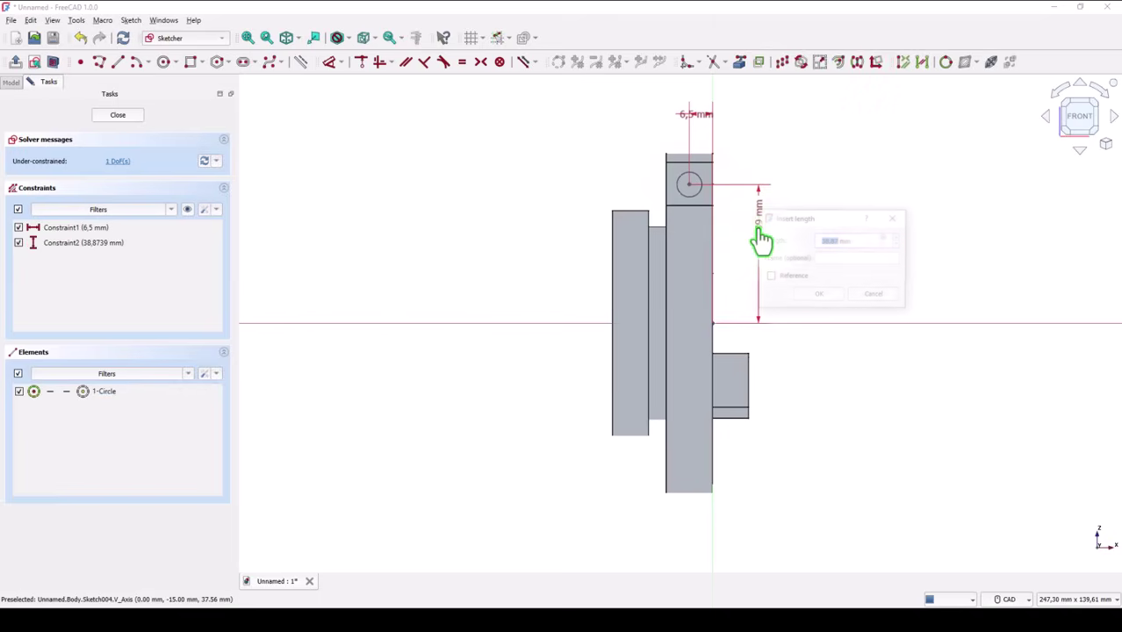
{"action": "type", "text": "3+6"}
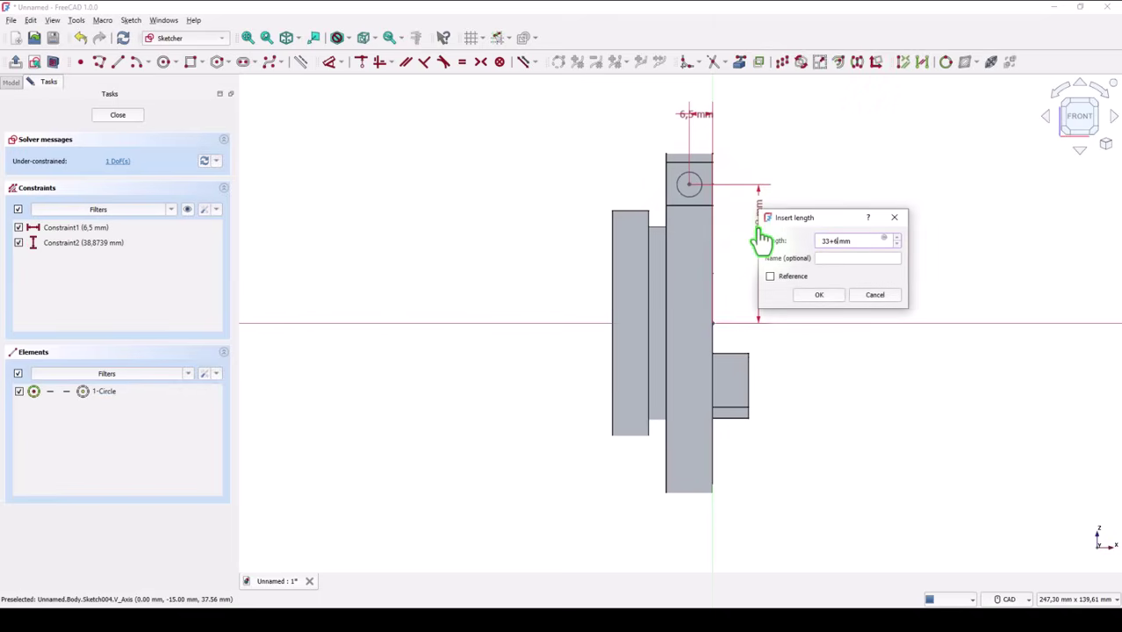
{"action": "type", "text": "3+6"}
{"action": "key", "text": "Return"}
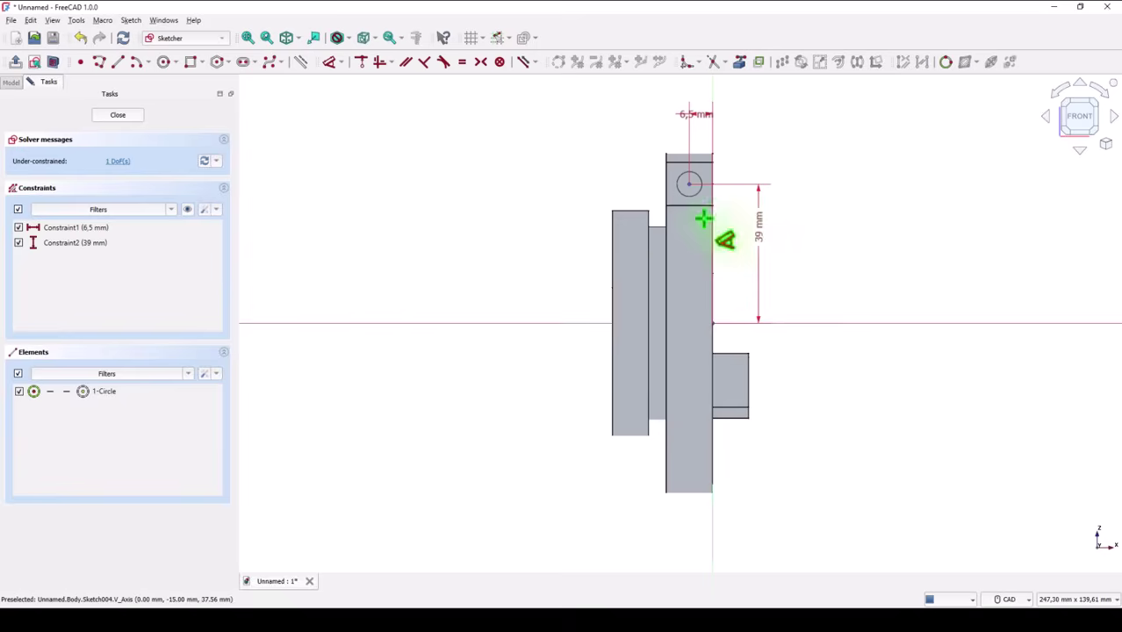
Close the sketch and start a hole from it with the ISO metric regular profile in size M6.
{"action": "left_click", "coordinate": [119, 117]}
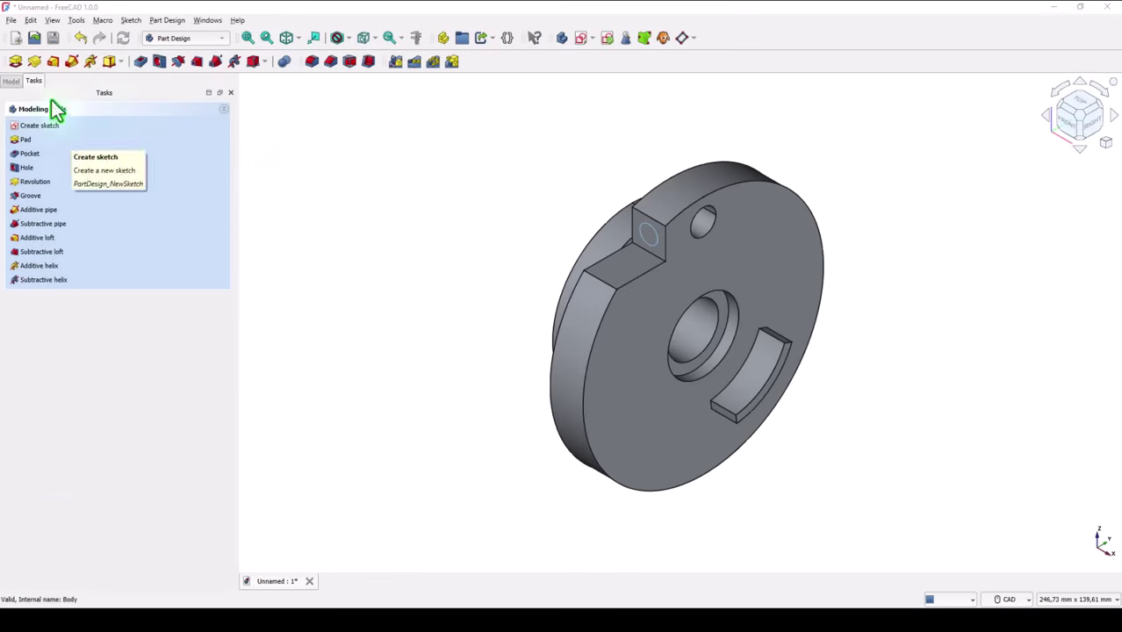
{"action": "left_click", "coordinate": [160, 63]}
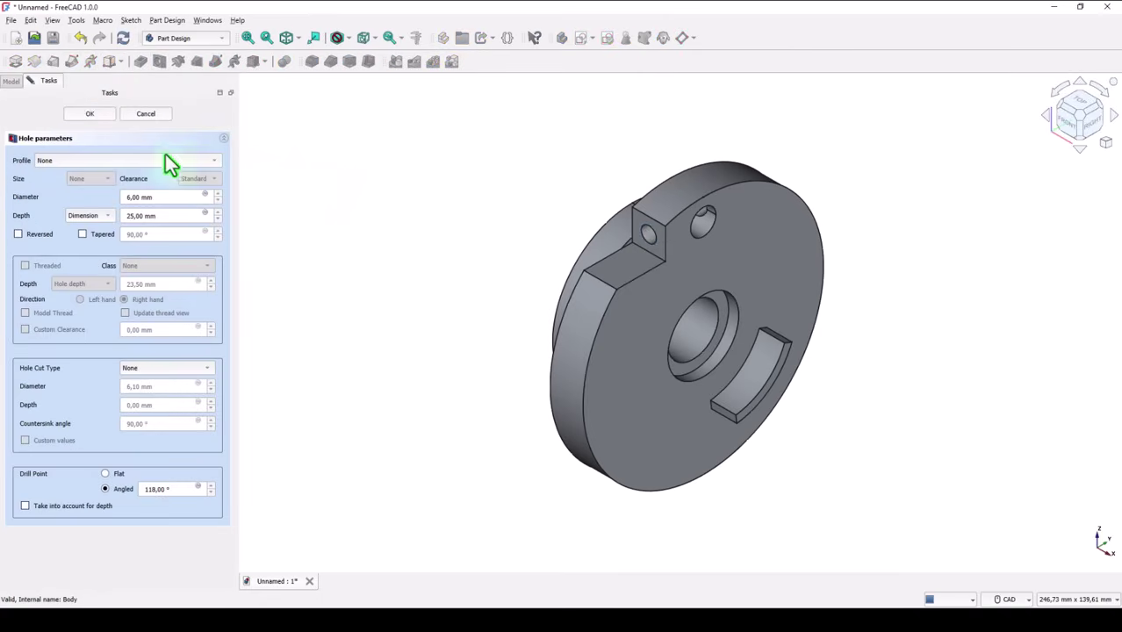
{"action": "left_click", "coordinate": [51, 161]}
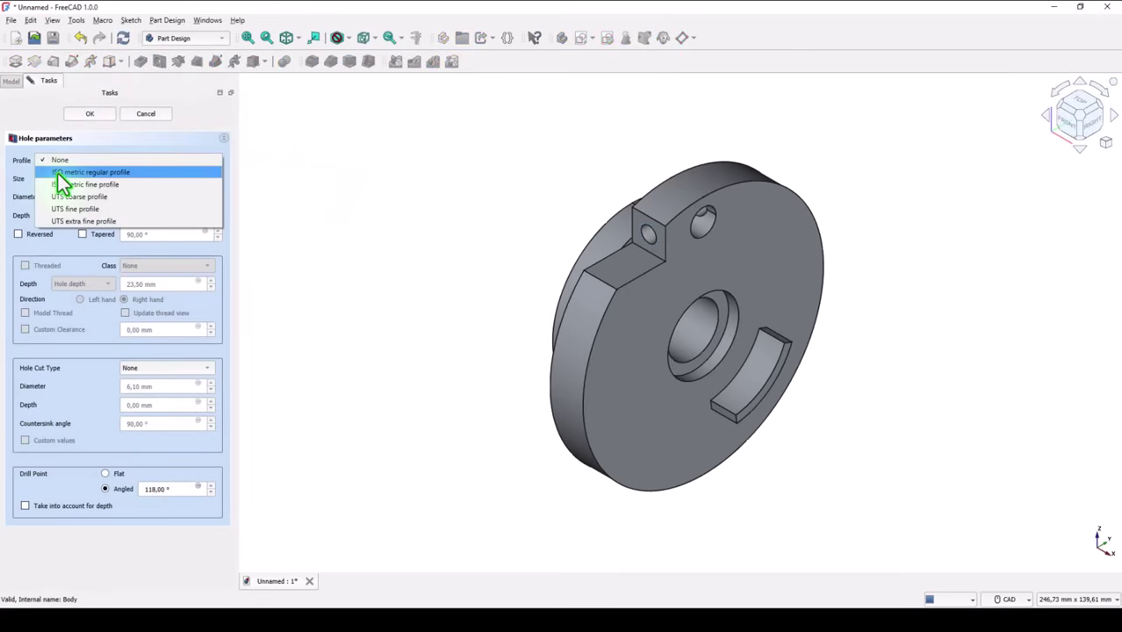
{"action": "left_click", "coordinate": [58, 173]}
{"action": "left_click", "coordinate": [103, 182]}
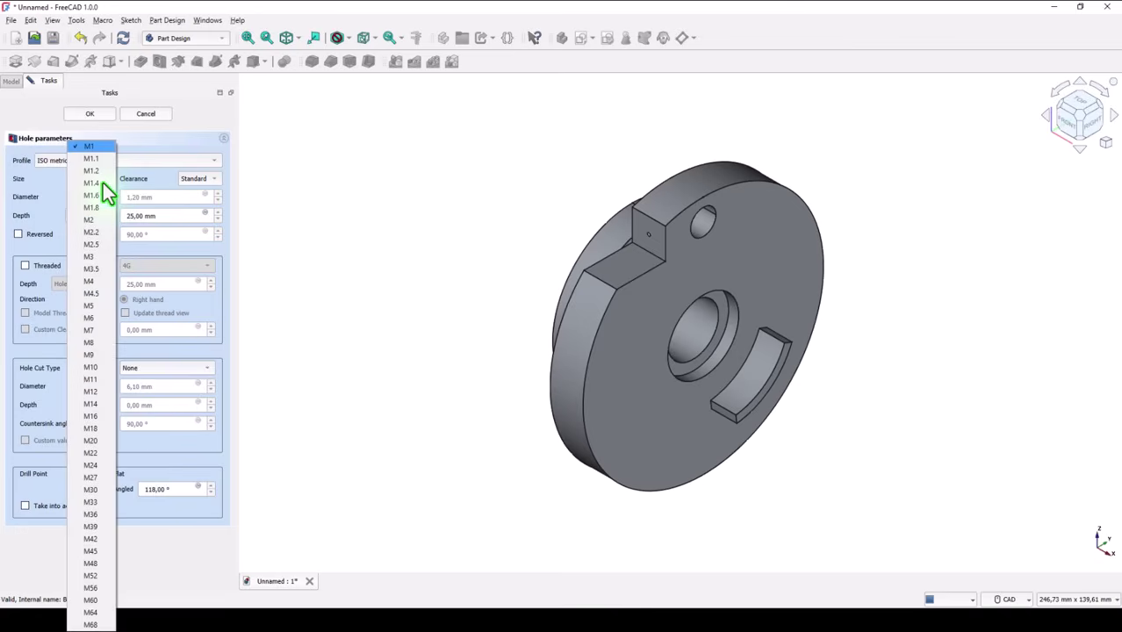
{"action": "left_click", "coordinate": [93, 318]}
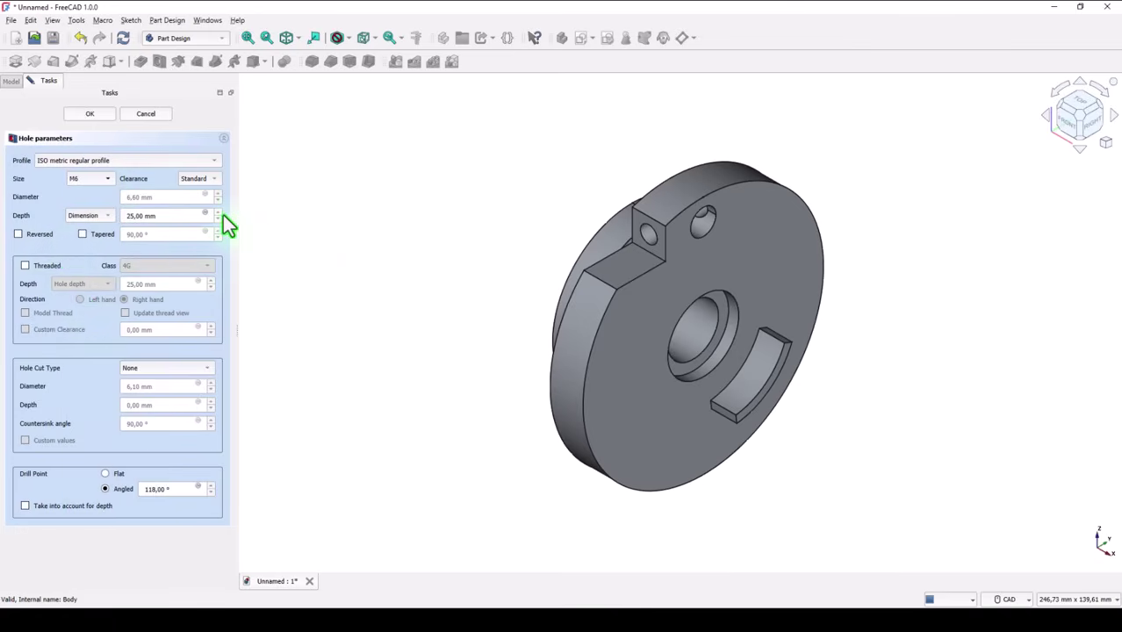
Set the M6 hole's depth to 15 mm and inspect where it meets the 10 mm through hole.
{"action": "middle_click_drag", "start_coordinate": [531, 236], "coordinate": [683, 280]}
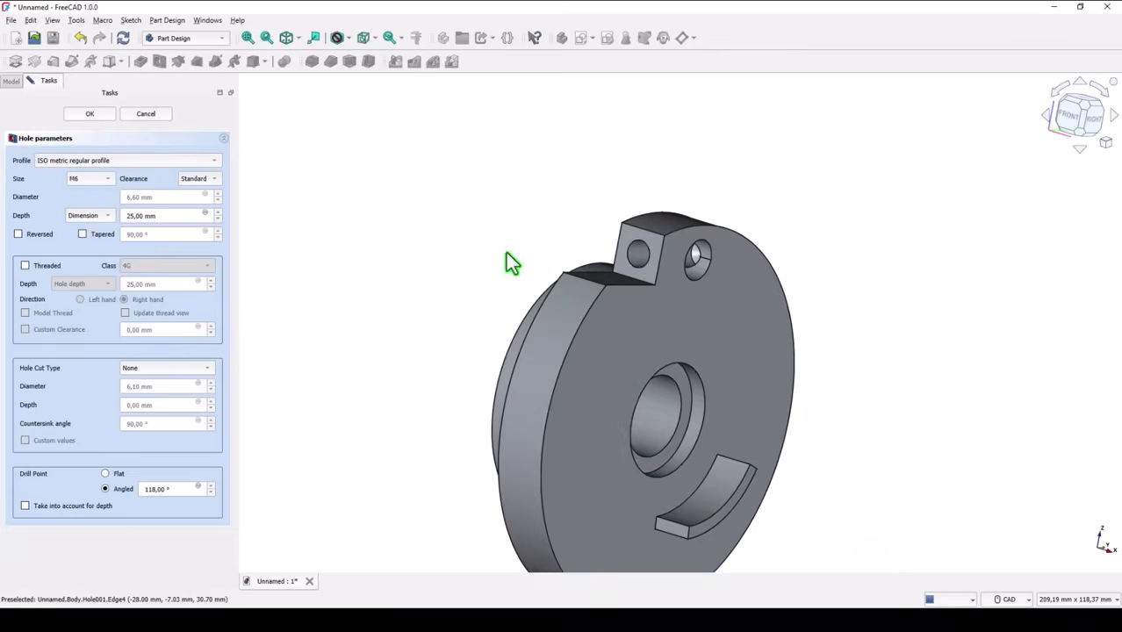
{"action": "left_click_drag", "start_coordinate": [165, 219], "coordinate": [116, 219]}
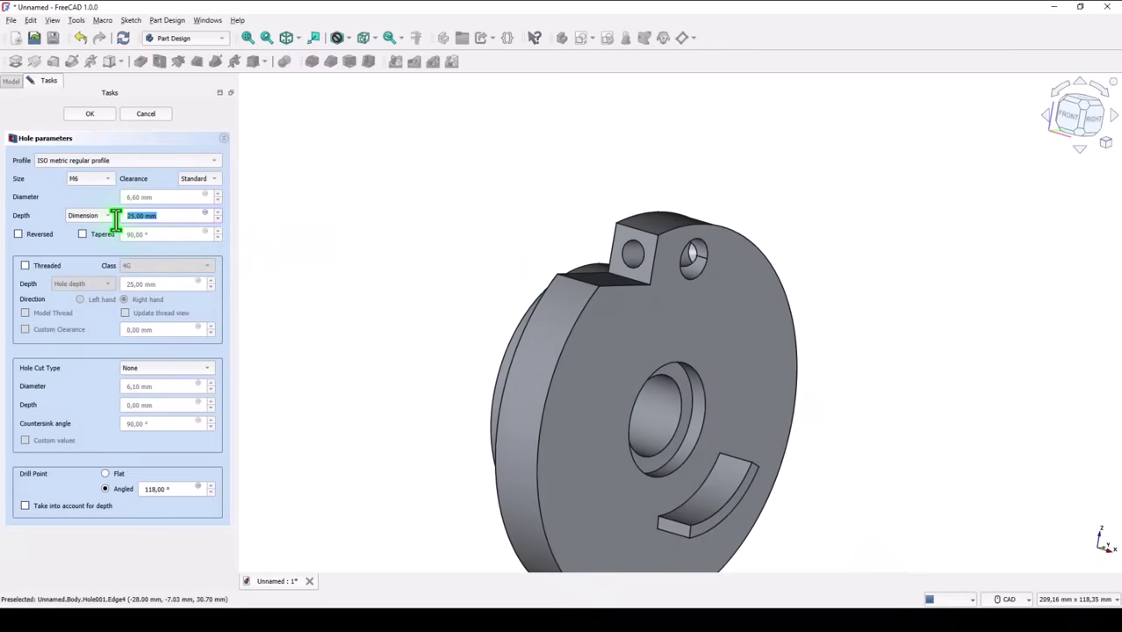
{"action": "type", "text": "15"}
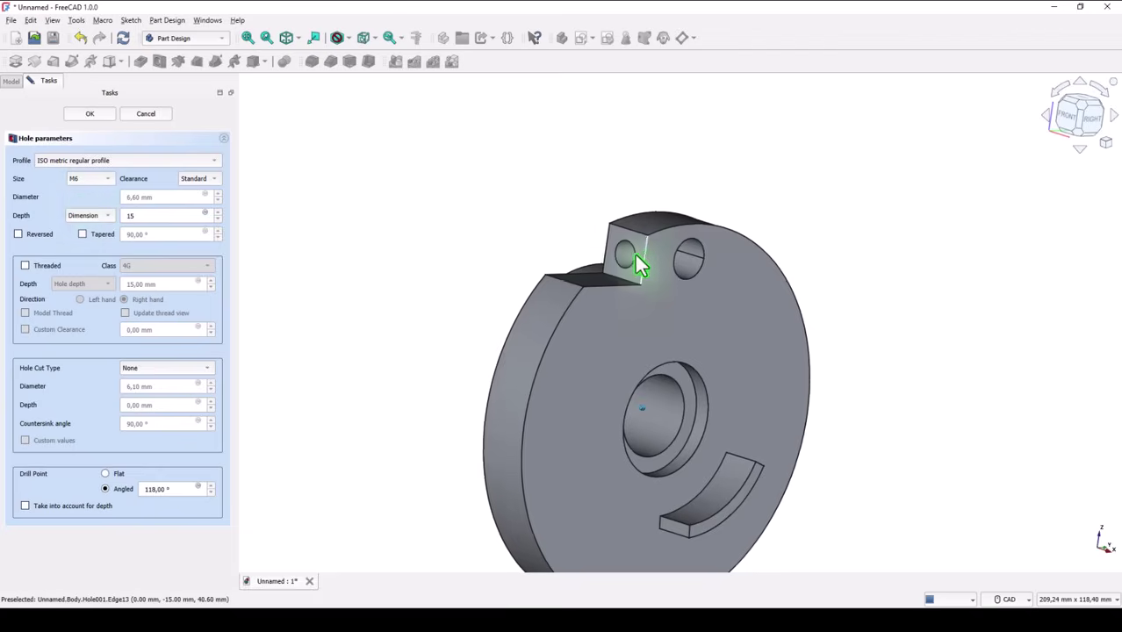
{"action": "key", "text": "3"}
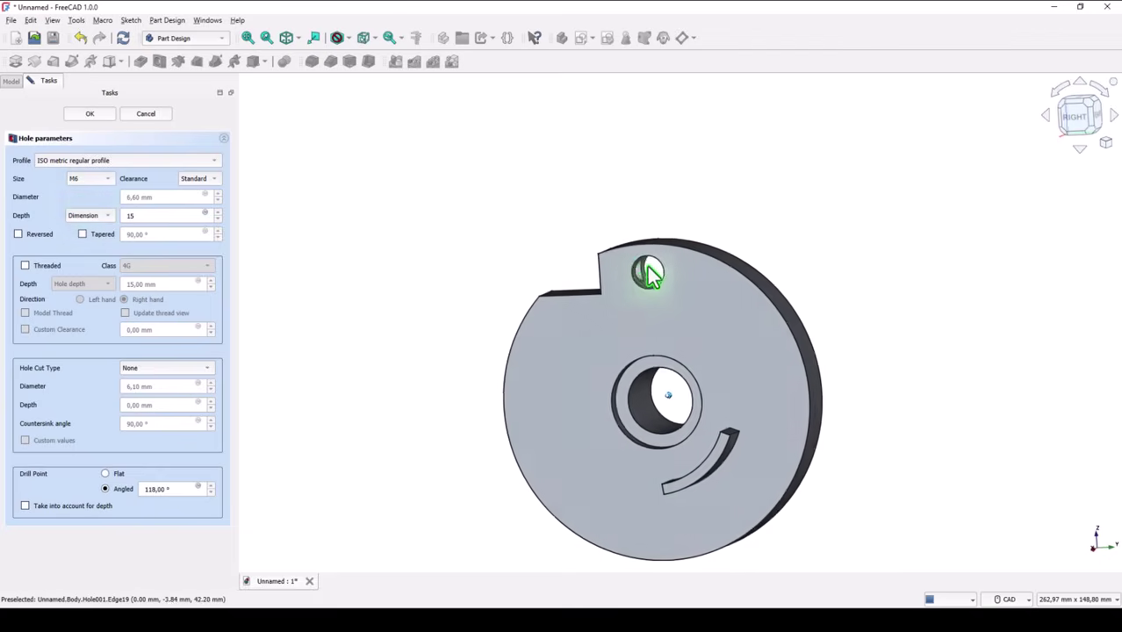
{"action": "key", "text": "3"}
{"action": "middle_click_drag", "start_coordinate": [602, 275], "coordinate": [576, 268]}
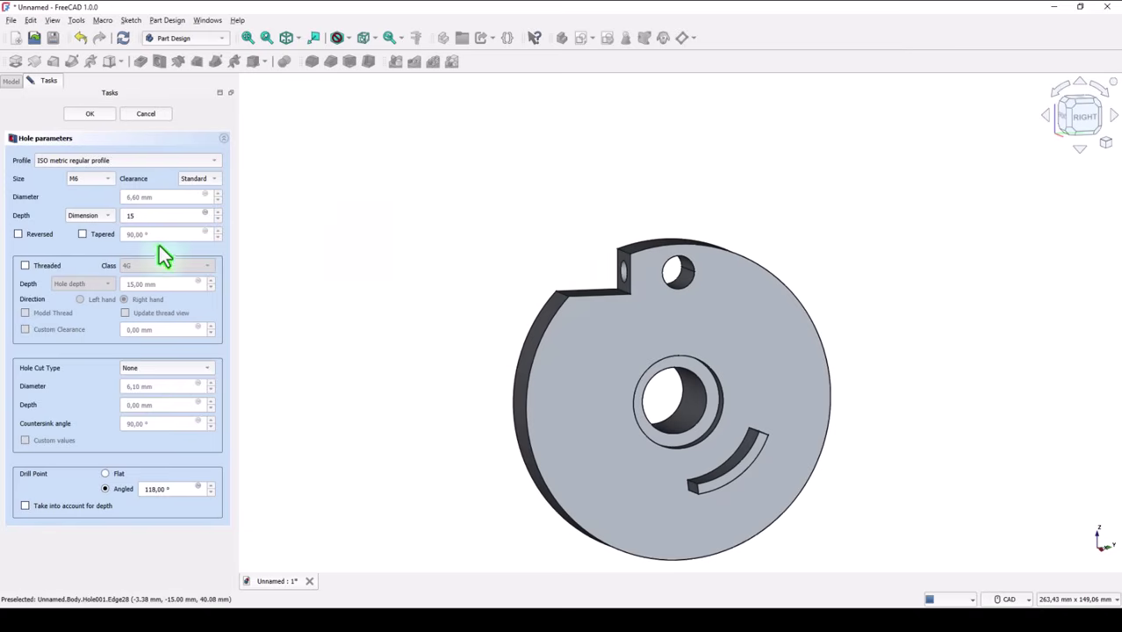
Make the M6 hole threaded with a modelled thread and view its opening on the notch face.
{"action": "left_click", "coordinate": [25, 265]}
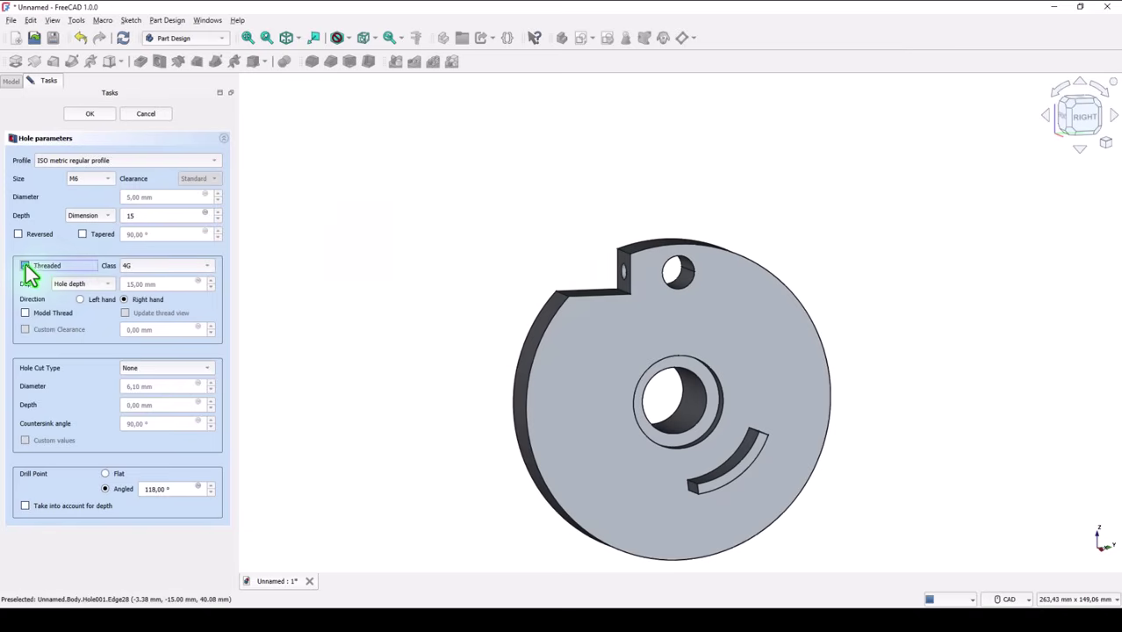
{"action": "left_click", "coordinate": [24, 314]}
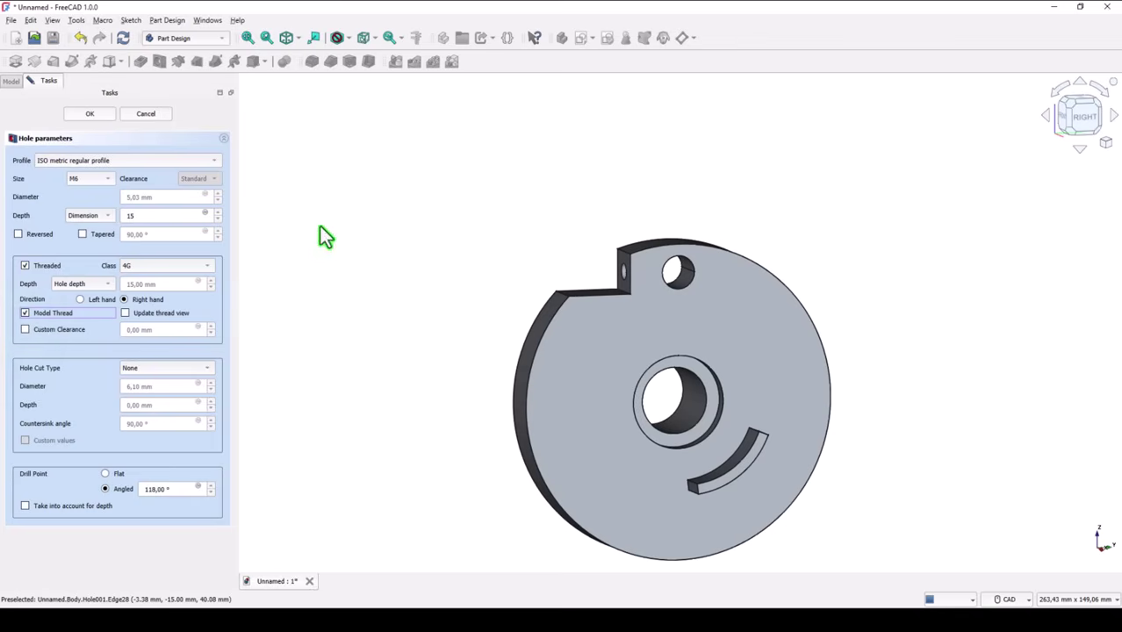
{"action": "scroll", "coordinate": [629, 282], "scroll_direction": "up", "scroll_amount": 2}
{"action": "middle_click_drag", "start_coordinate": [629, 282], "coordinate": [663, 266]}
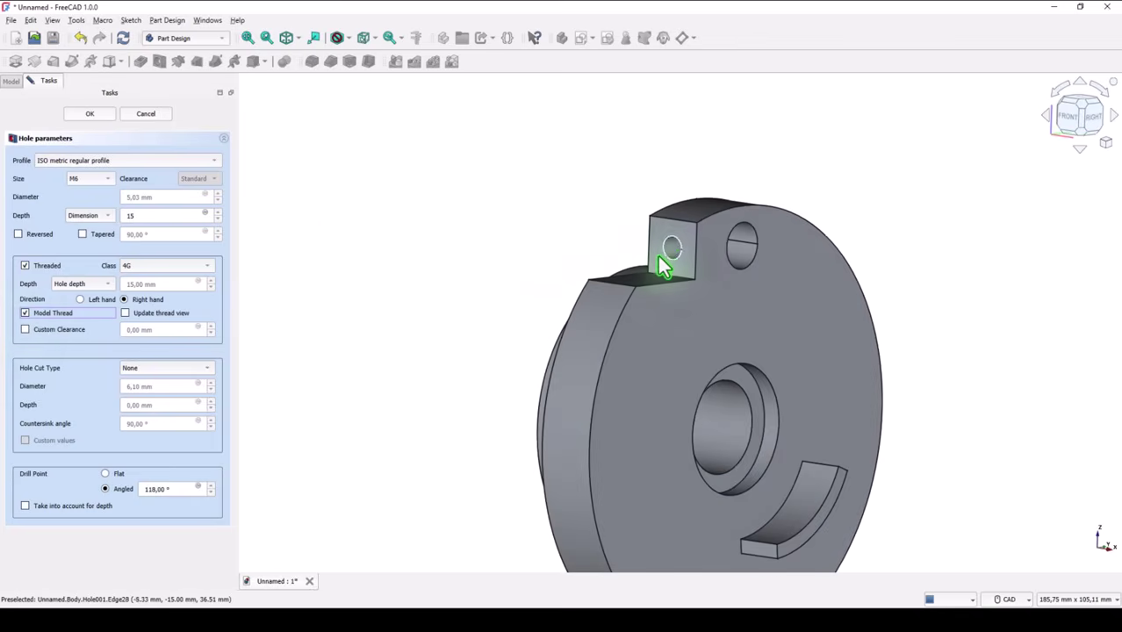
Accept the threaded M6 hole and start a polar pattern of the Pocket, Hole and Hole001 features.
{"action": "left_click", "coordinate": [87, 115]}
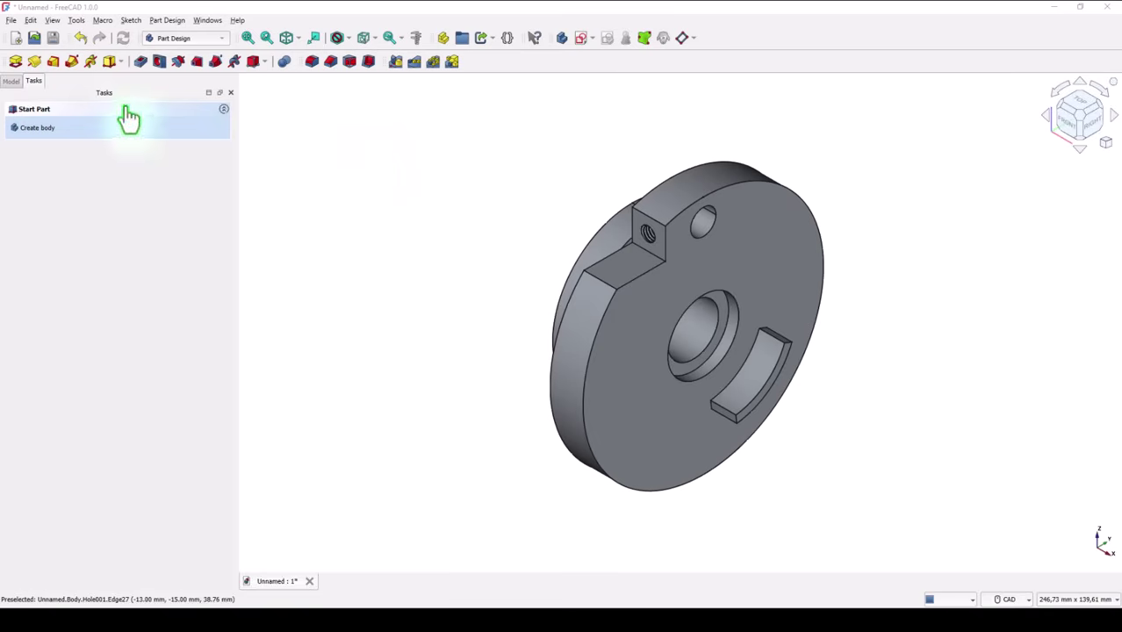
{"action": "left_click", "coordinate": [10, 81]}
{"action": "left_click", "coordinate": [67, 157]}
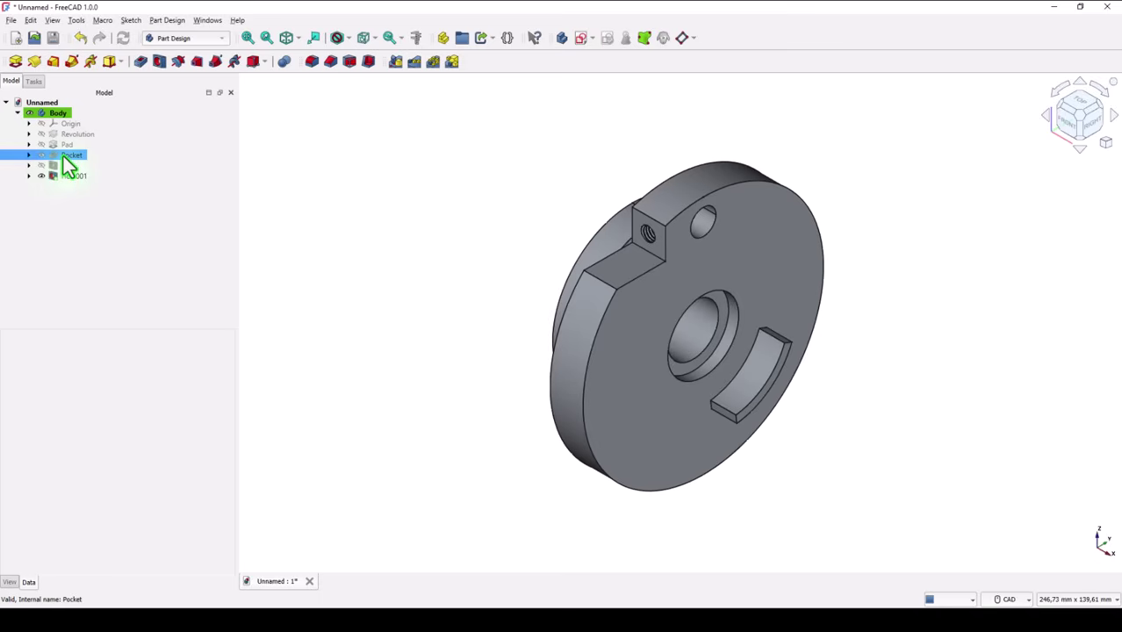
{"action": "left_click", "coordinate": [69, 167], "text": "ctrl"}
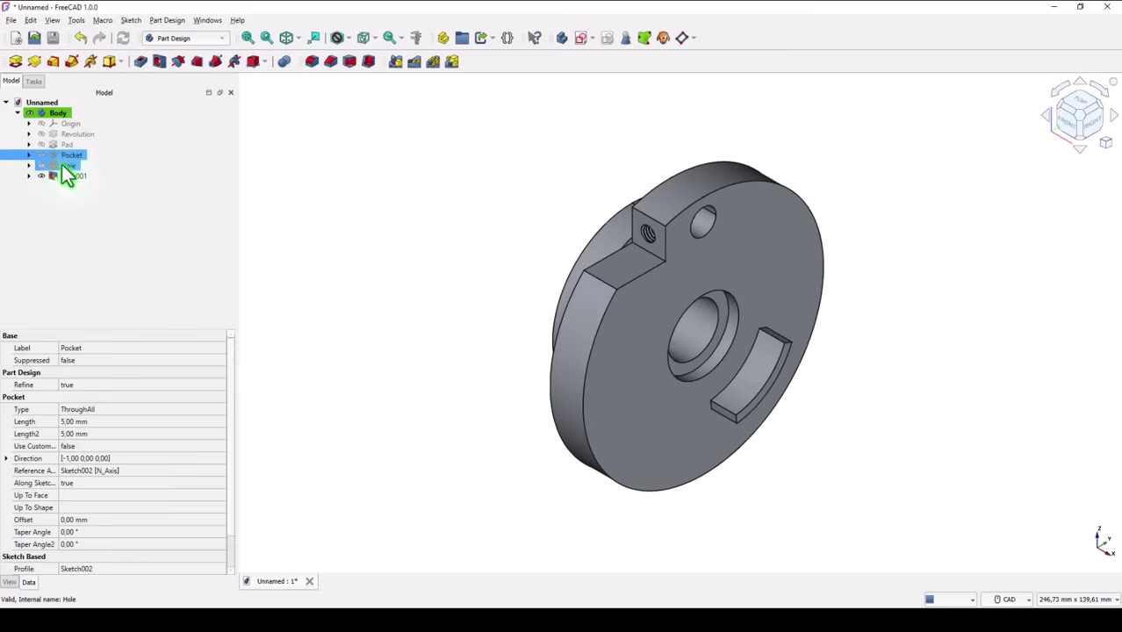
{"action": "left_click", "coordinate": [67, 176], "text": "ctrl"}
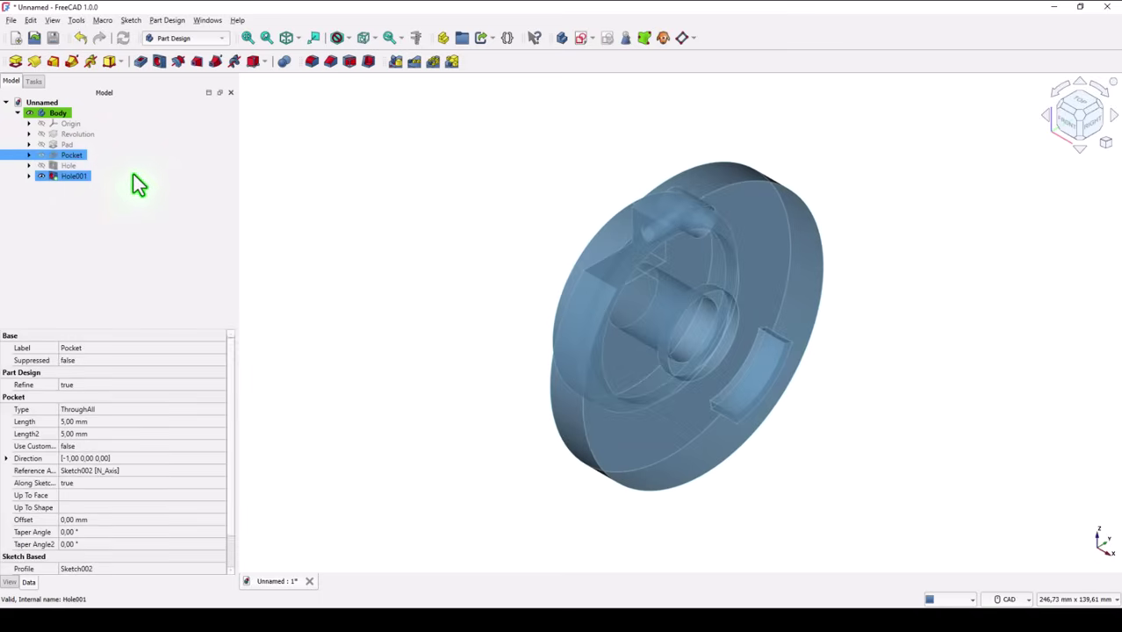
{"action": "left_click", "coordinate": [132, 176], "text": "ctrl"}
{"action": "left_click", "coordinate": [51, 167], "text": "ctrl"}
{"action": "left_click", "coordinate": [54, 177], "text": "ctrl"}
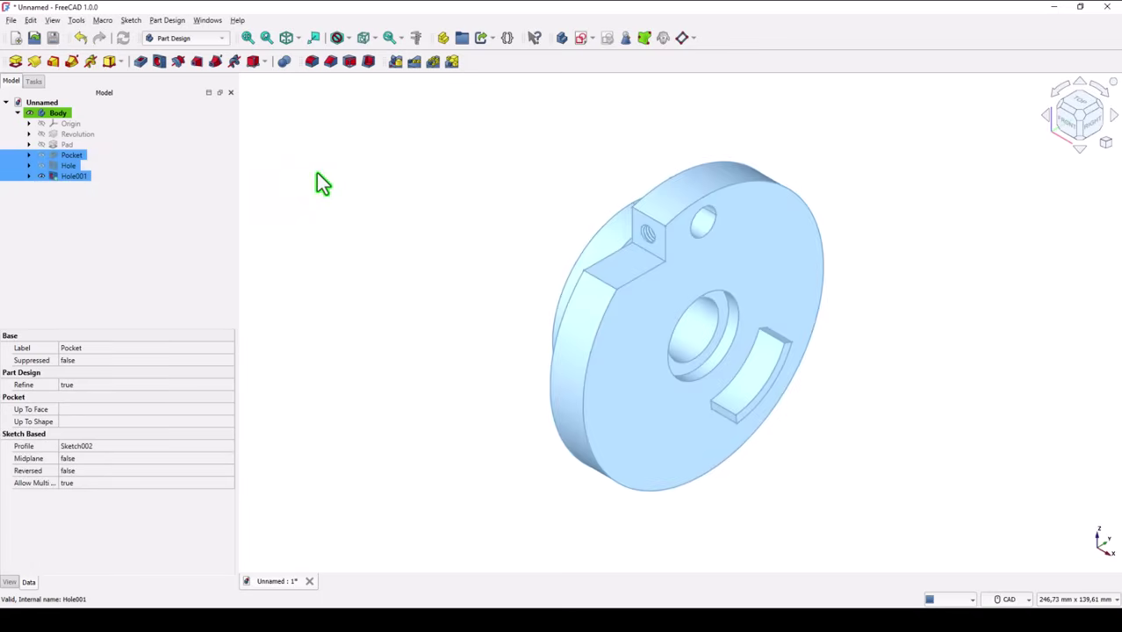
{"action": "left_click", "coordinate": [316, 173]}
{"action": "left_click", "coordinate": [431, 65]}
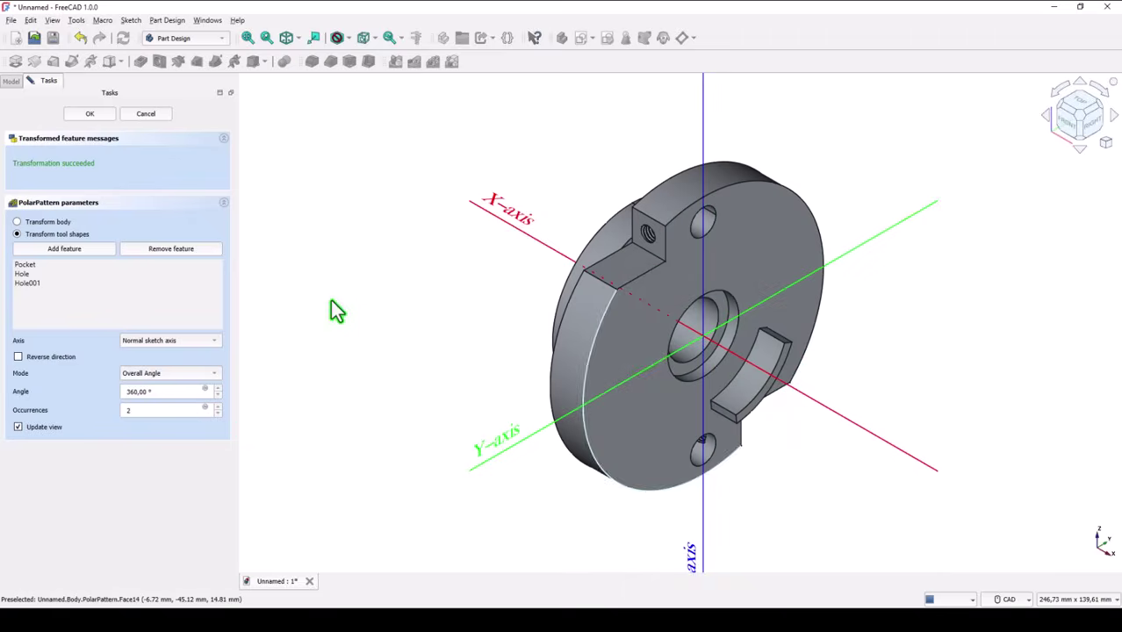
Set the polar pattern's overall angle to 120°.
{"action": "left_click_drag", "start_coordinate": [161, 394], "coordinate": [110, 400]}
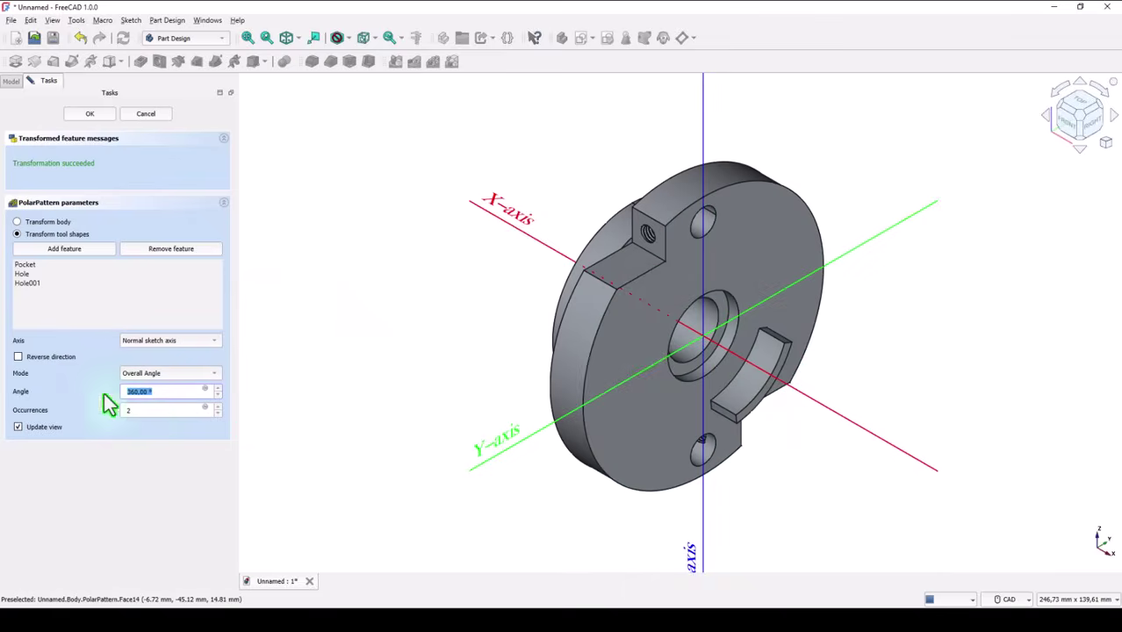
{"action": "type", "text": "120"}
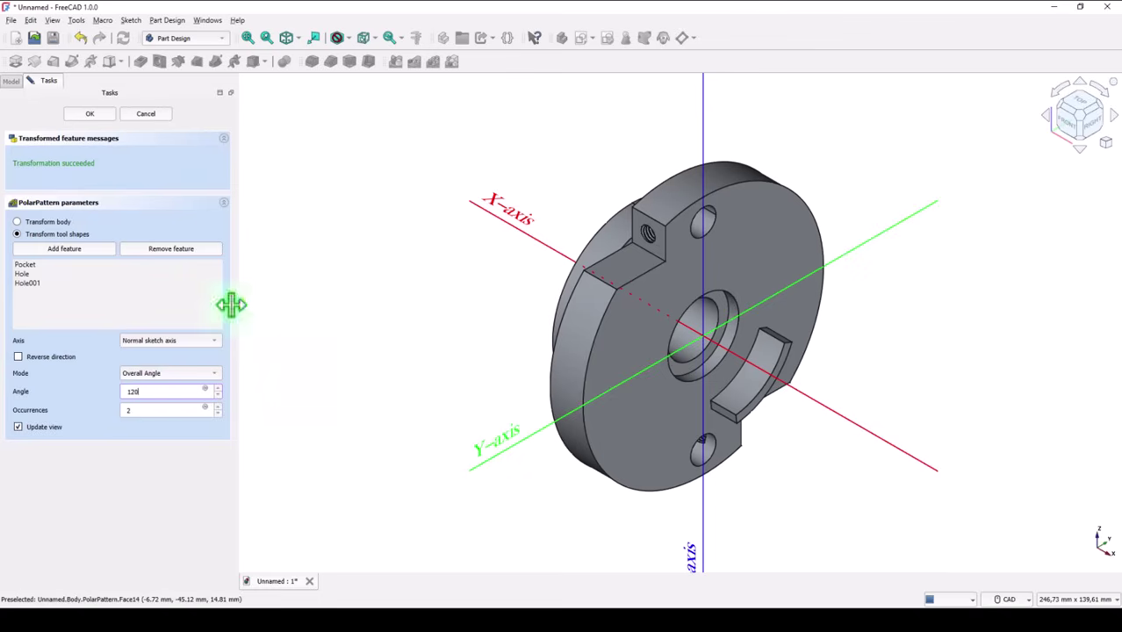
{"action": "left_click", "coordinate": [91, 374]}
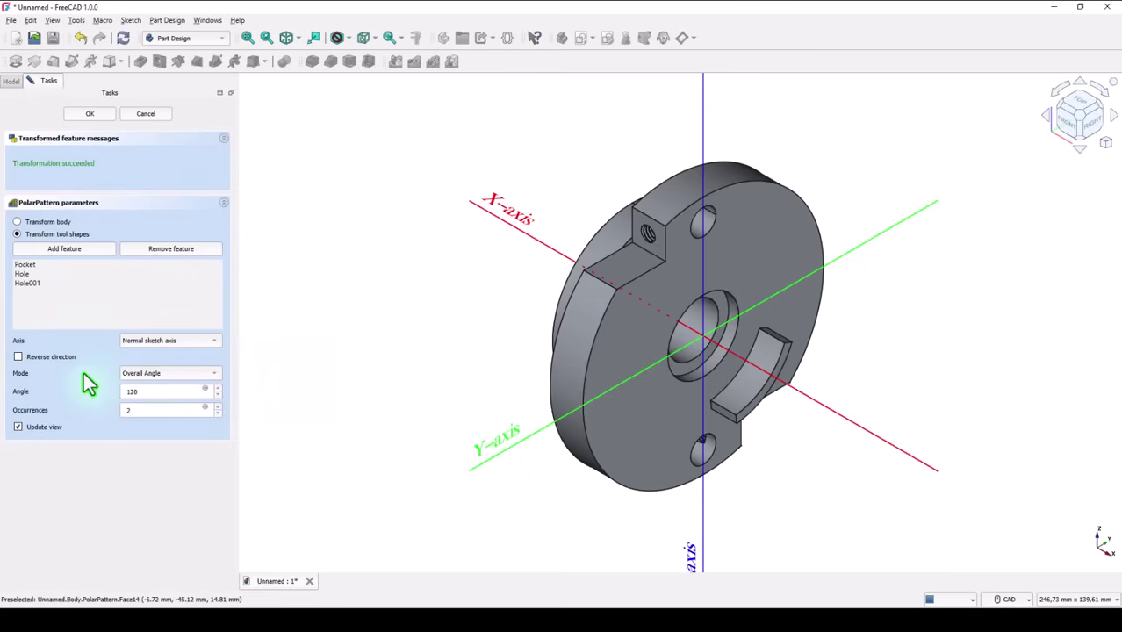